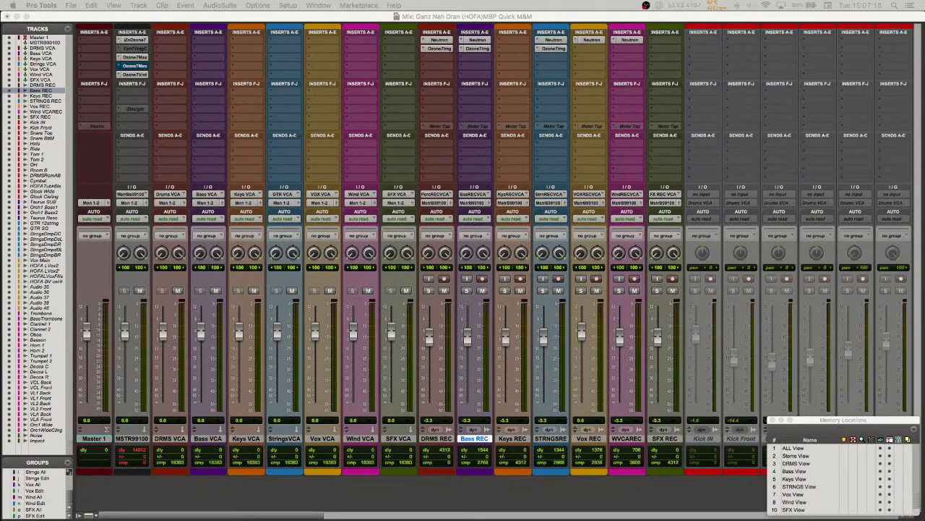
Step: Examine the Mix window's channel strips from the Master and VCA tracks through the REC tracks to the last source tracks
scroll(223, 349, right, 5)
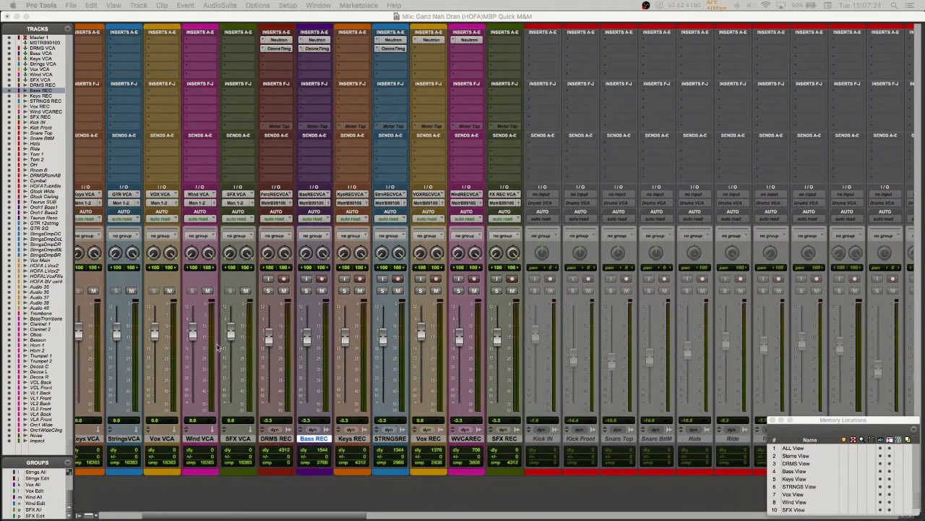
scroll(217, 347, right, 5)
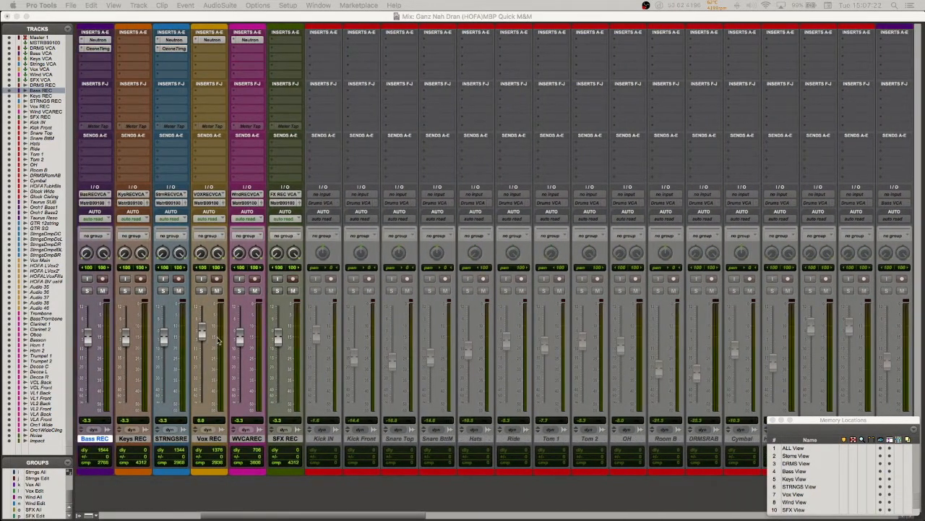
click(372, 18)
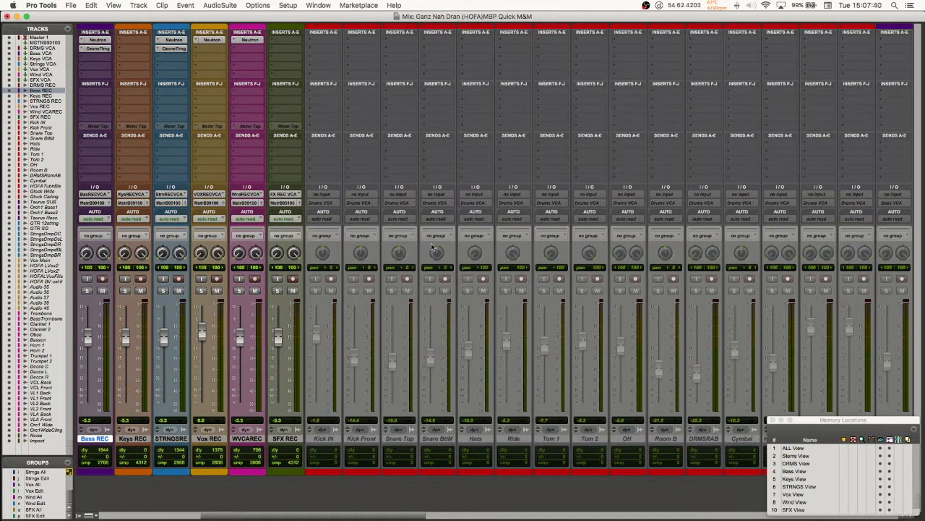
scroll(484, 277, right, 10)
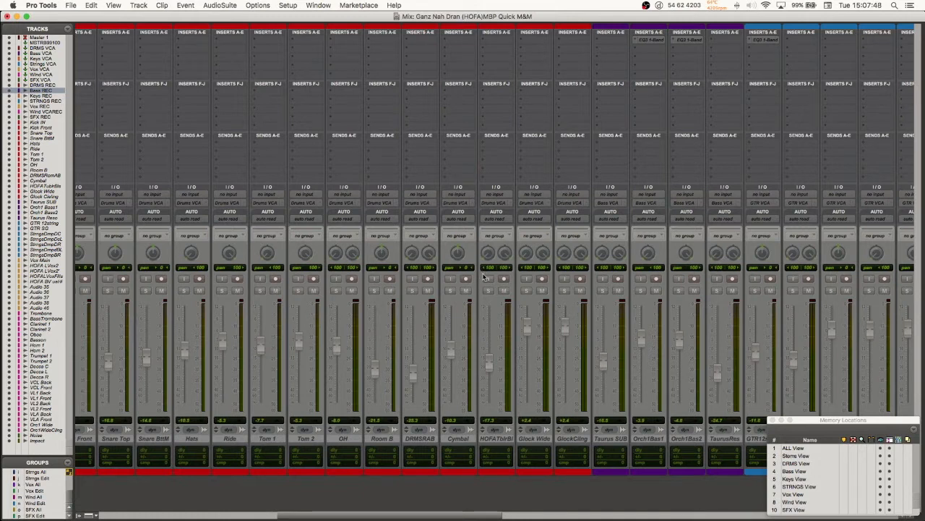
scroll(483, 273, right, 10)
scroll(483, 277, right, 8)
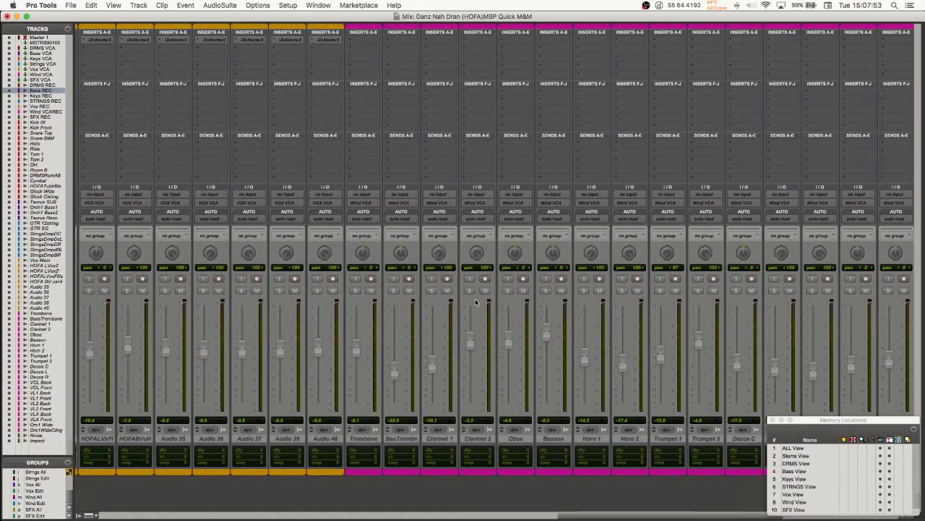
scroll(476, 303, right, 12)
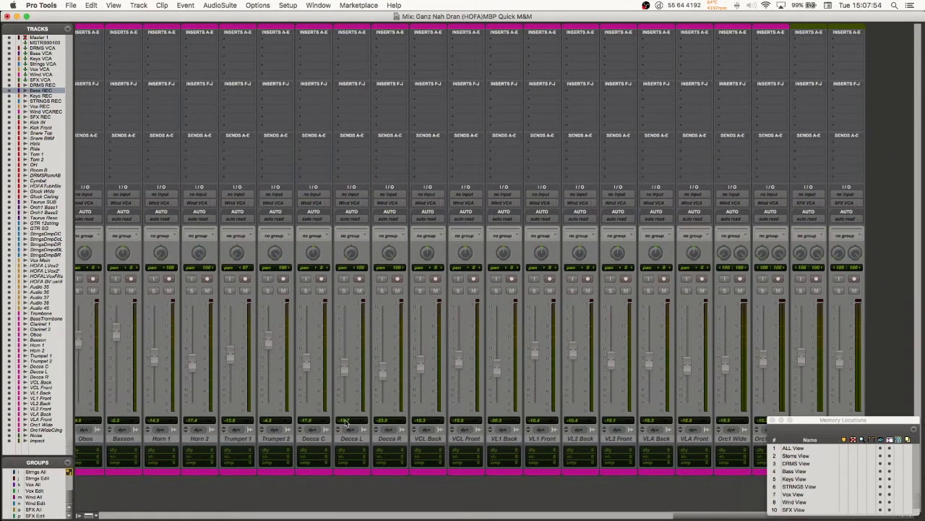
scroll(349, 427, left, 20)
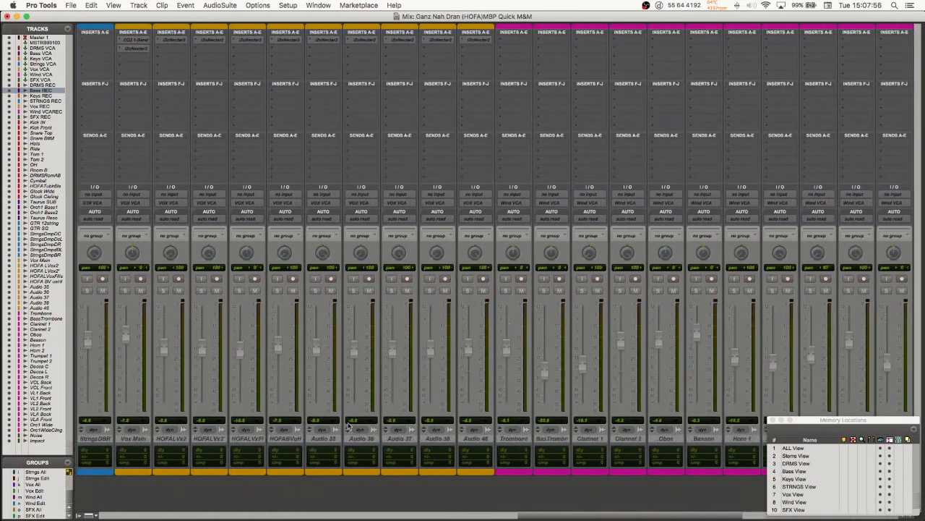
scroll(349, 426, left, 20)
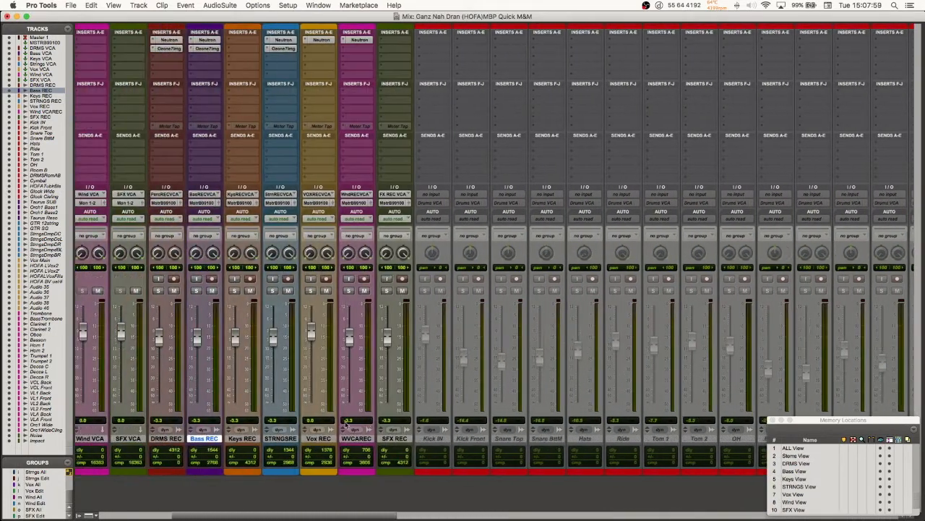
scroll(347, 426, left, 8)
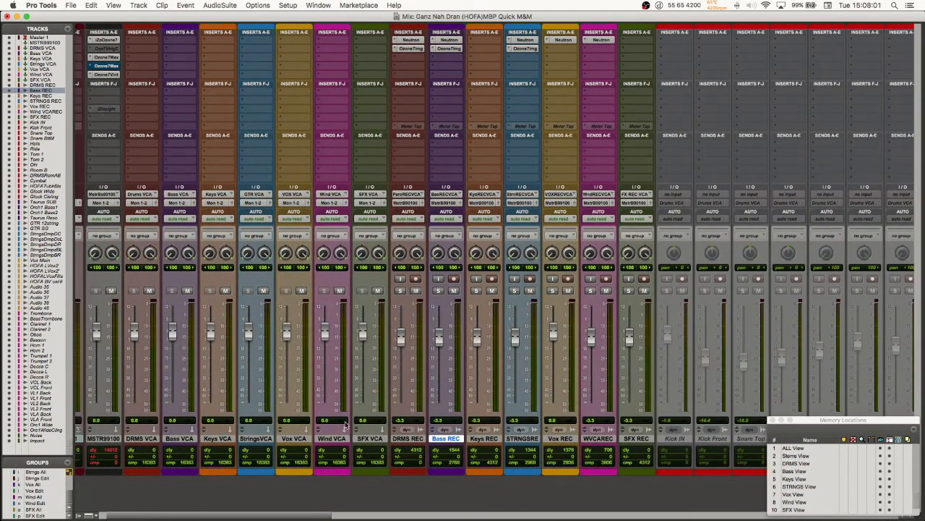
scroll(345, 426, left, 3)
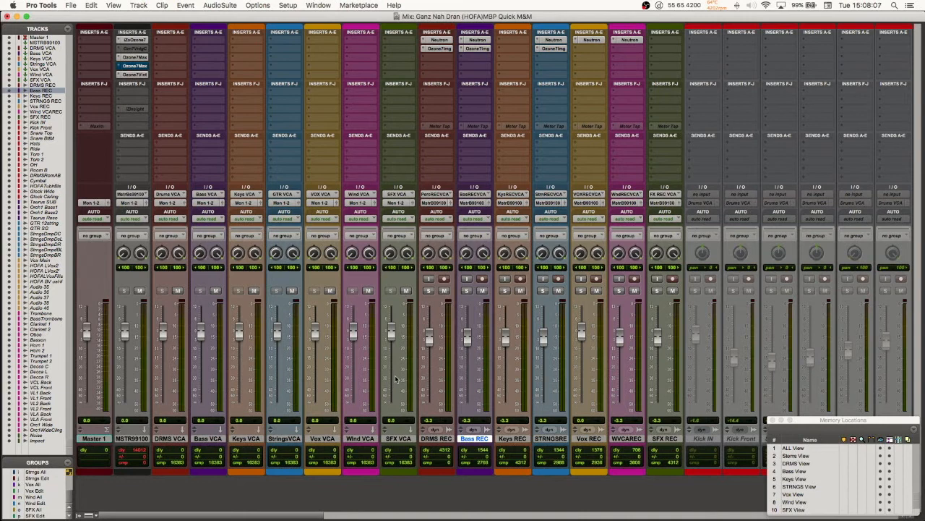
Step: Compare the colored VCA and REC channels with the inactive source tracks in the mixer
scroll(380, 385, right, 20)
scroll(383, 373, right, 20)
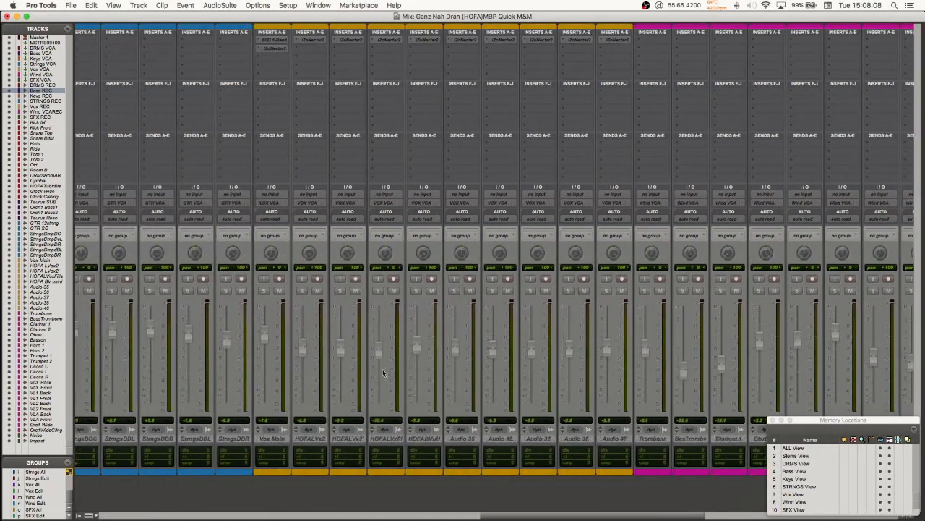
scroll(380, 372, left, 20)
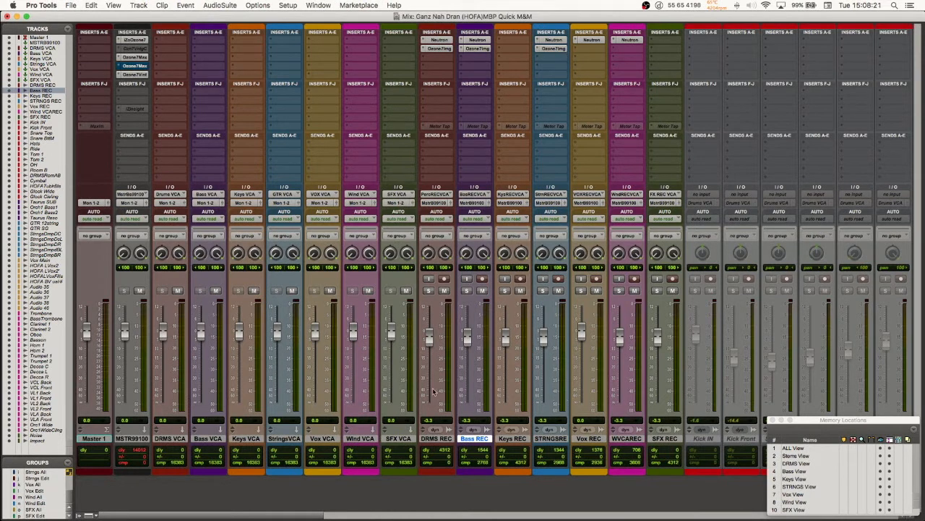
scroll(498, 418, right, 5)
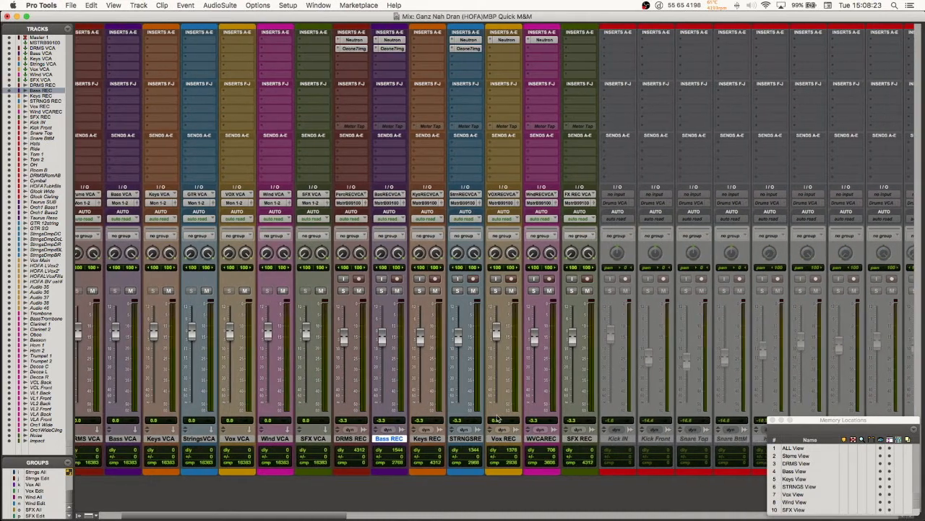
scroll(497, 418, right, 4)
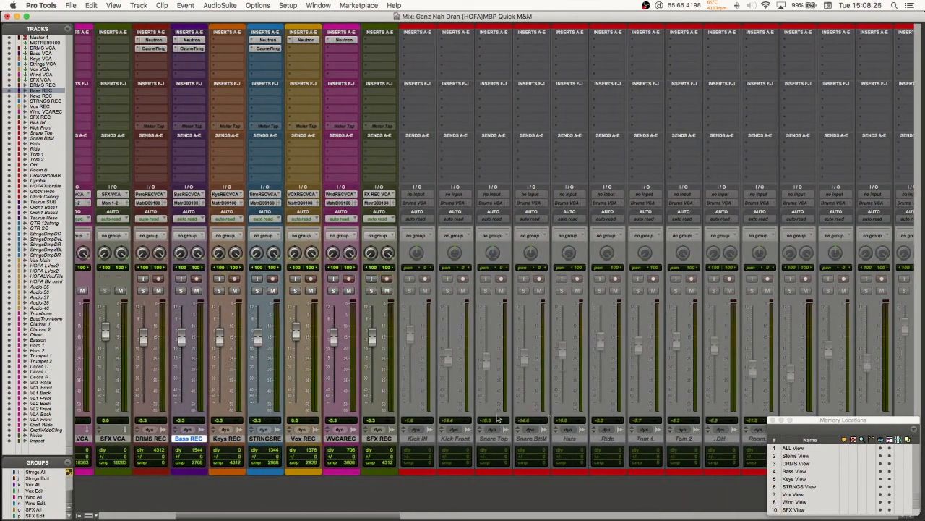
scroll(498, 418, right, 2)
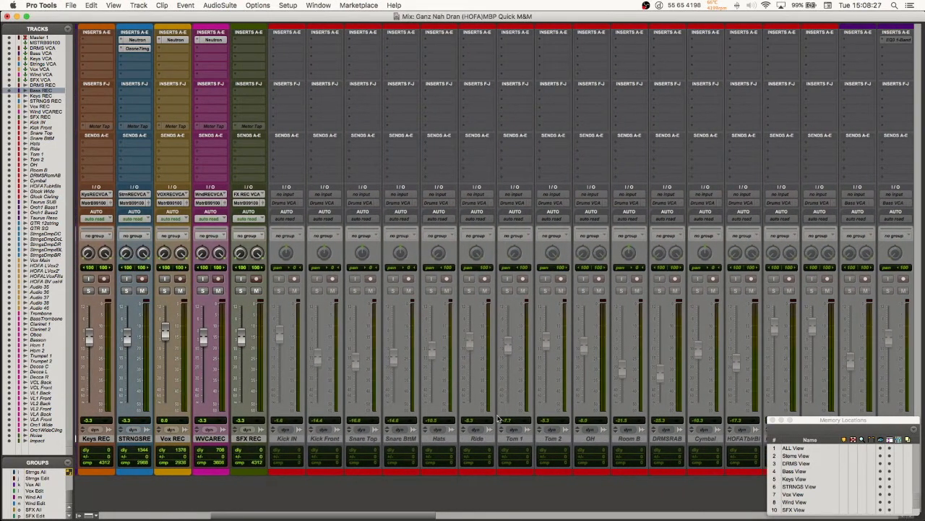
scroll(497, 418, left, 11)
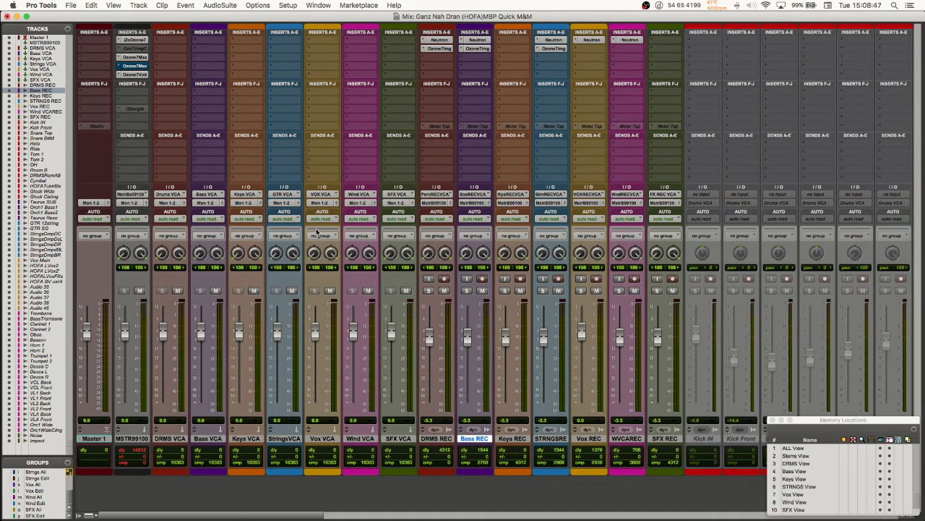
Step: Alternate between the Edit and Mix windows to compare the REC tracks' recorded clips with their mixer channels
key(super+equal)
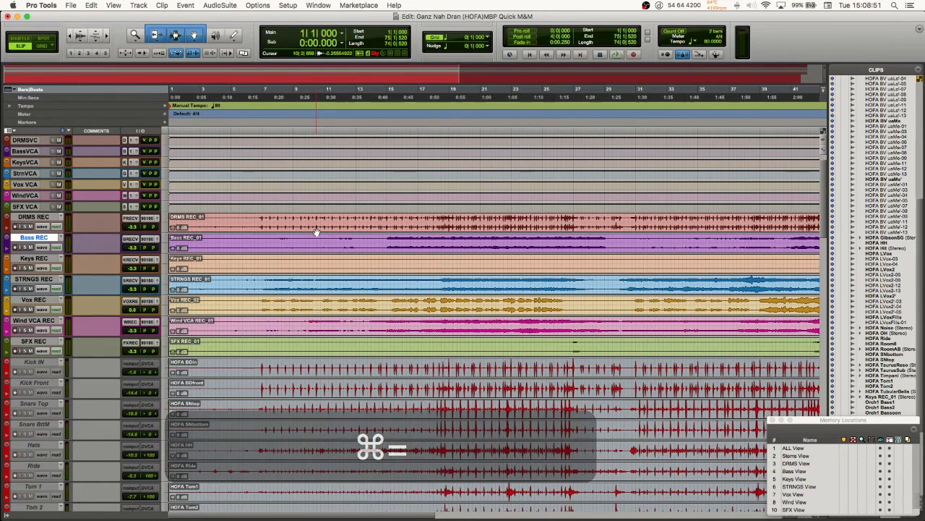
key(super+equal)
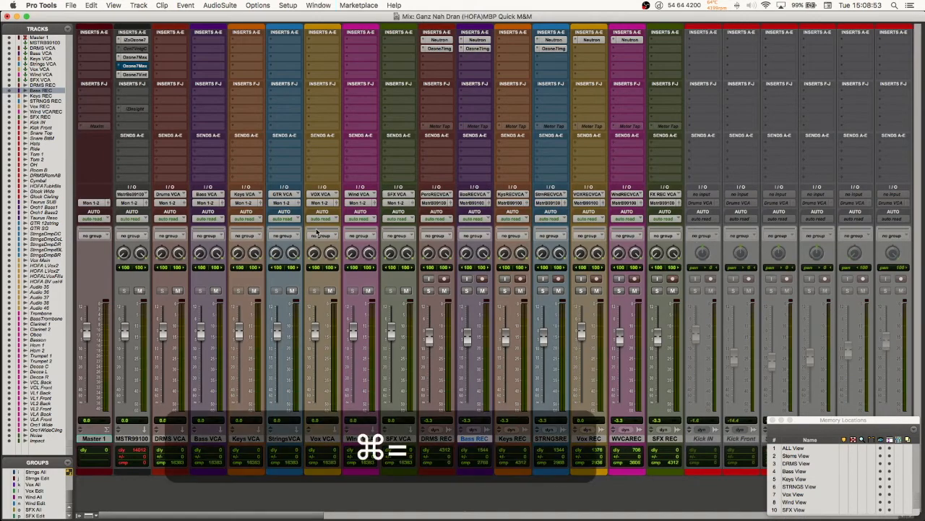
key(super+equal)
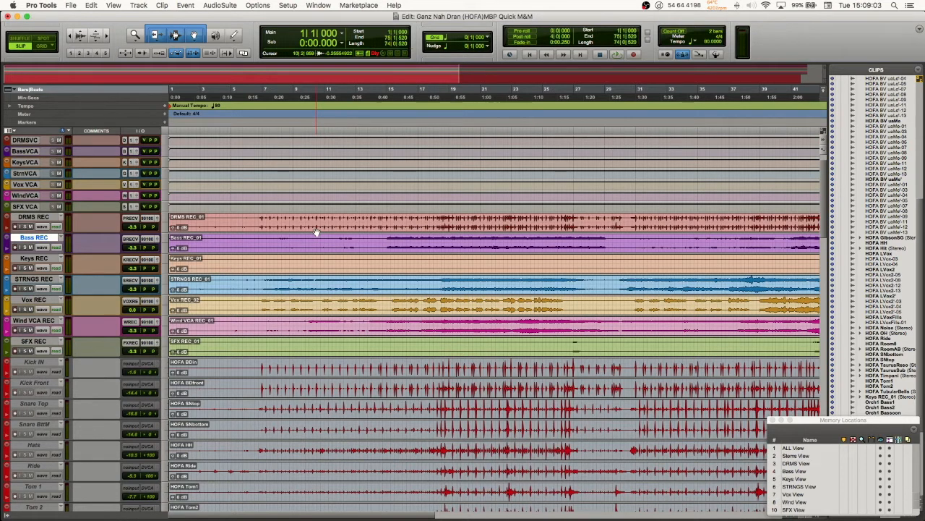
key(super+equal)
key(super+equal)
key(super+equal)
key(super+equal)
key(super+equal)
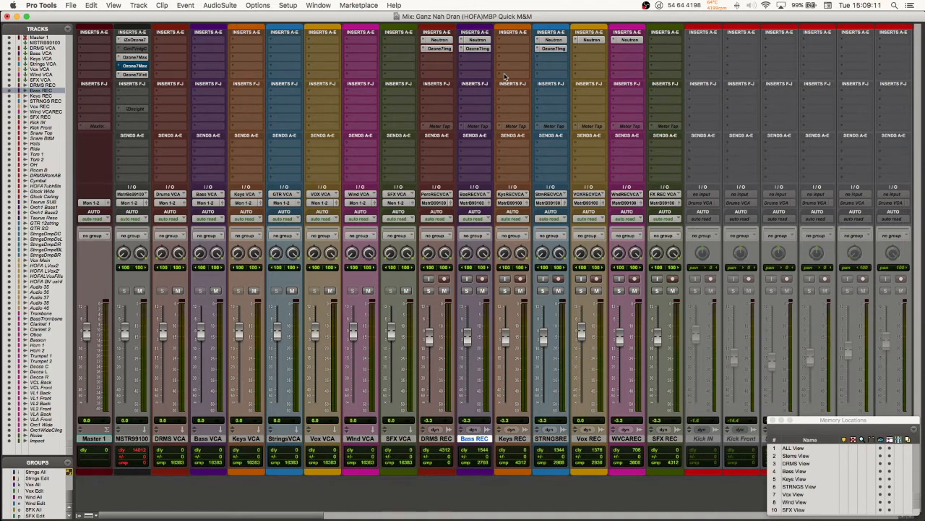
key(super+equal)
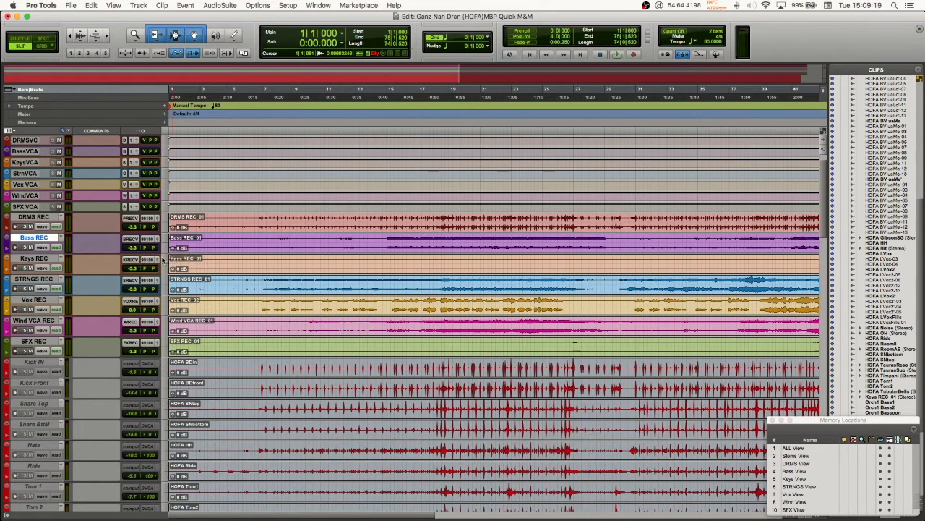
key(super+equal)
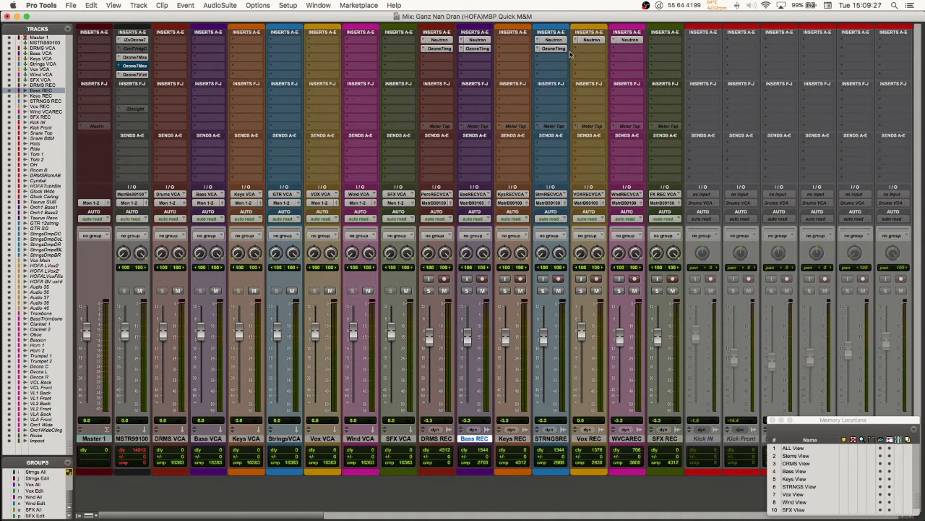
key(super+equal)
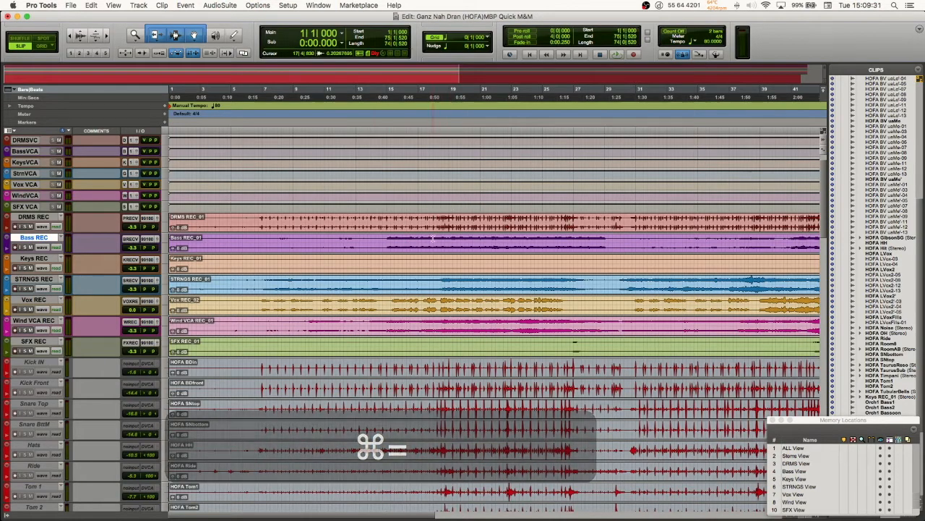
key(super+equal)
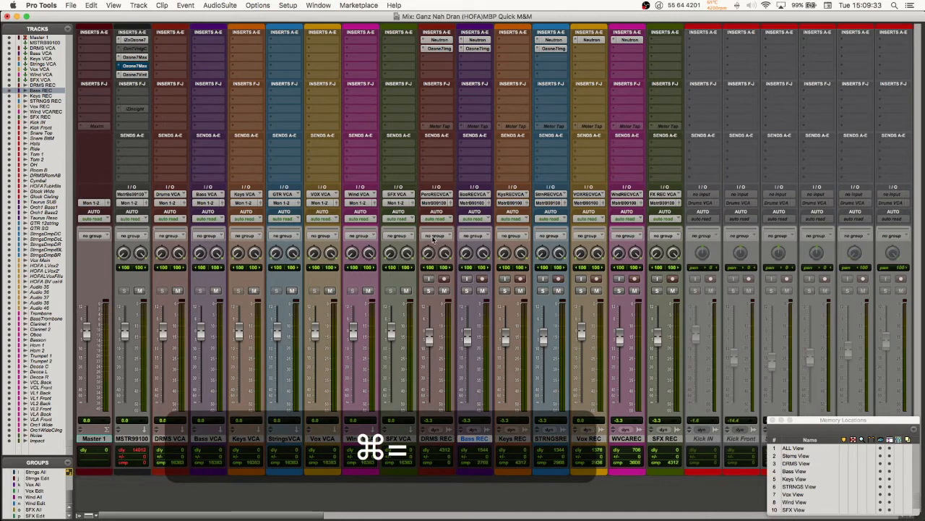
key(super+equal)
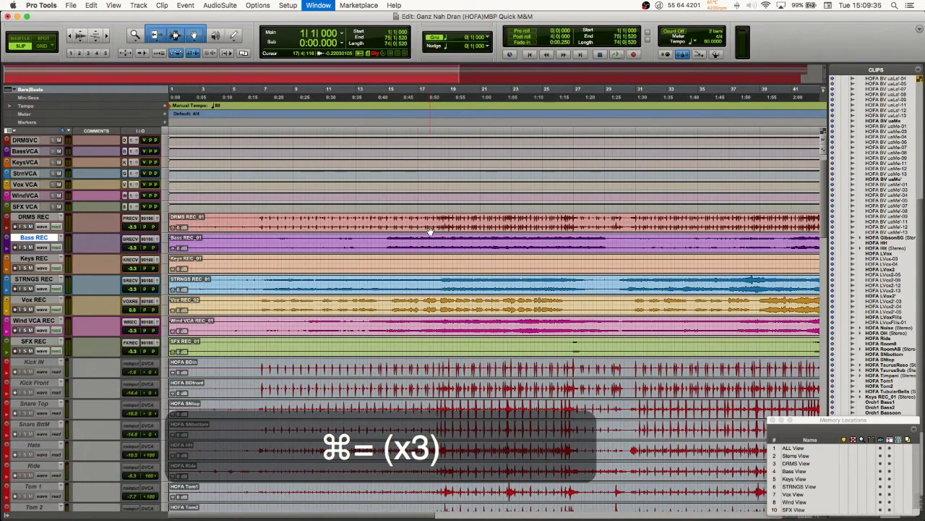
Step: Inspect the inactive drum, bass and guitar source tracks in the Mix window and return to the Master channel
key(super+equal)
scroll(517, 75, right, 3)
scroll(518, 75, right, 3)
key(super+equal)
key(super+equal)
scroll(504, 91, right, 4)
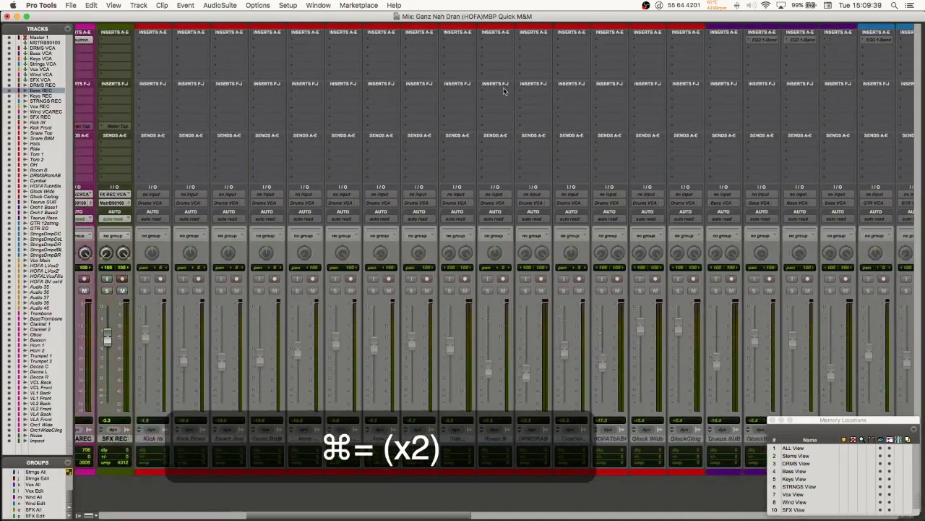
scroll(504, 91, right, 15)
scroll(502, 87, left, 20)
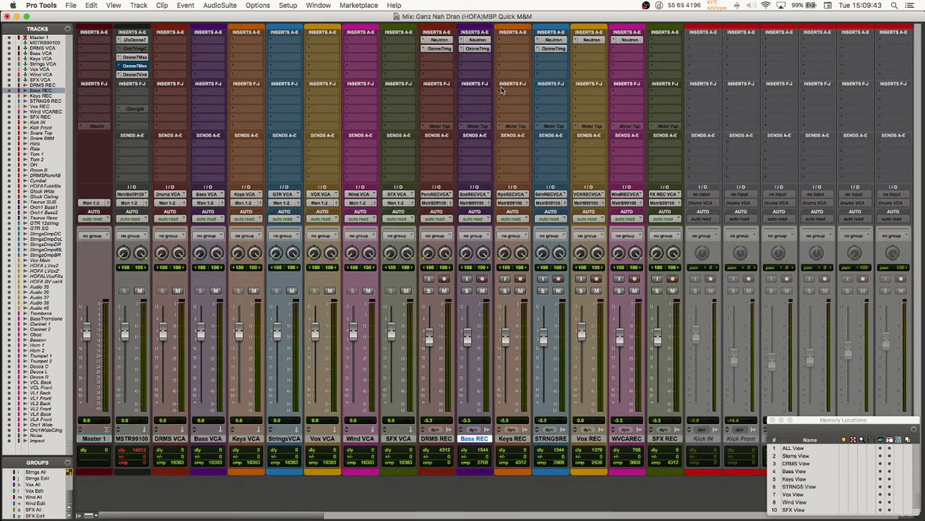
Step: From the Edit window, review the Bounce dialog's source, file type, format, bit depth and sample rate, and close it without bouncing
key(super+equal)
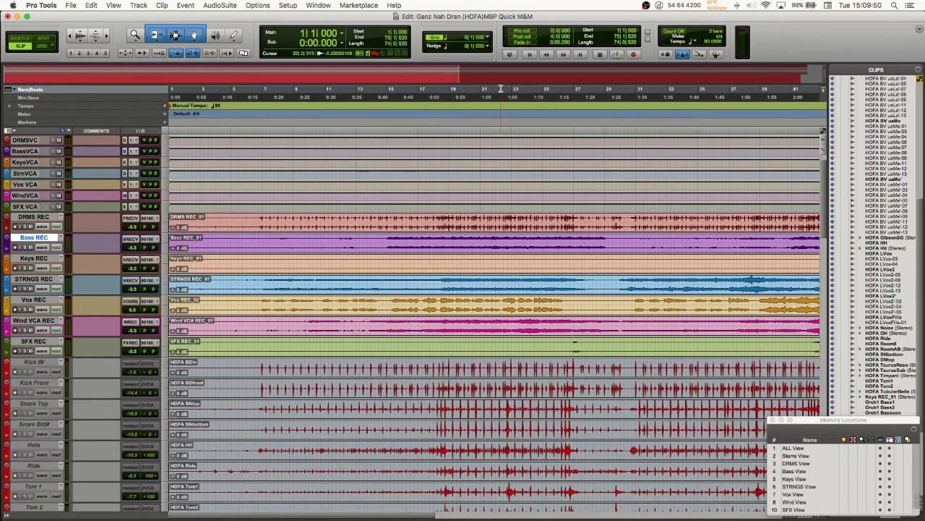
key(super+alt+b)
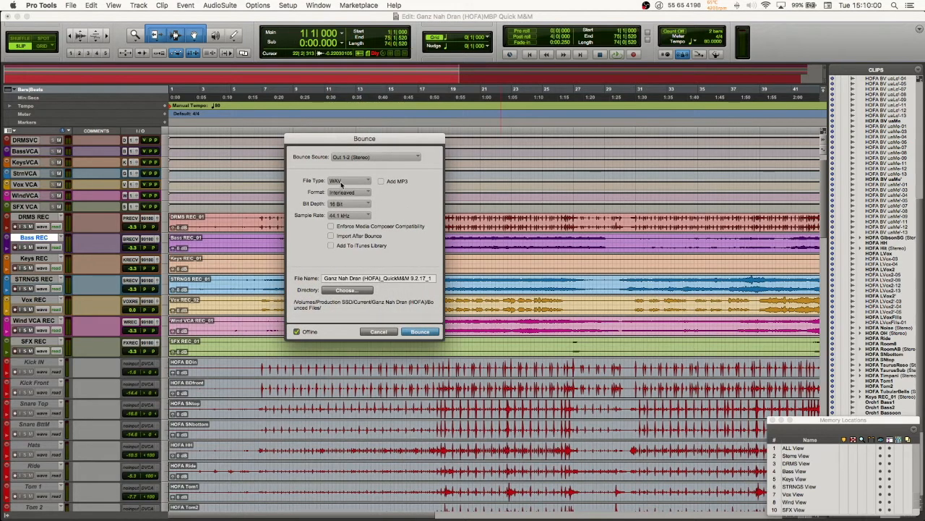
click(379, 332)
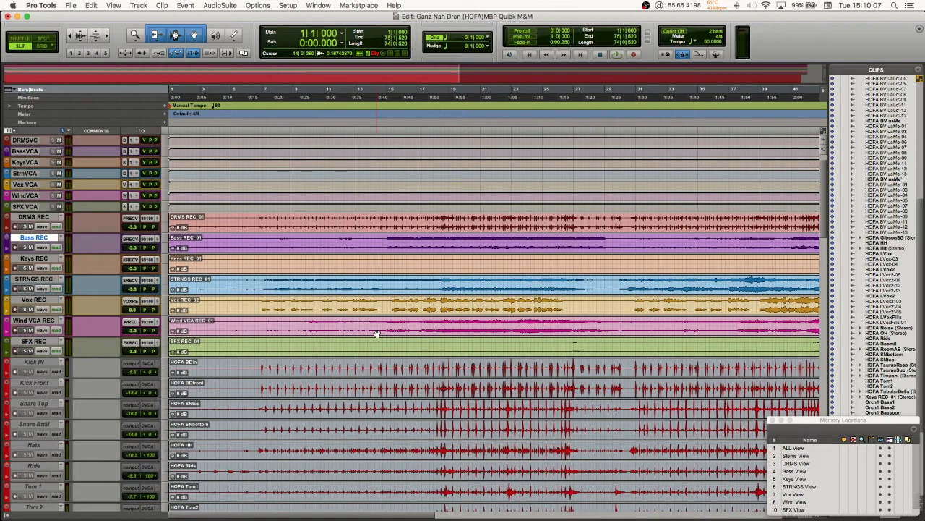
key(alt+super+b)
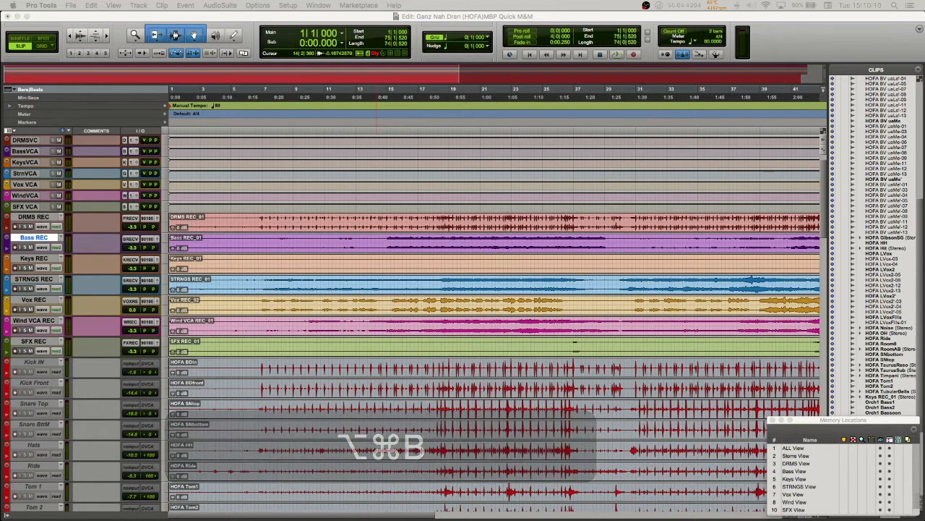
drag(414, 191, 387, 183)
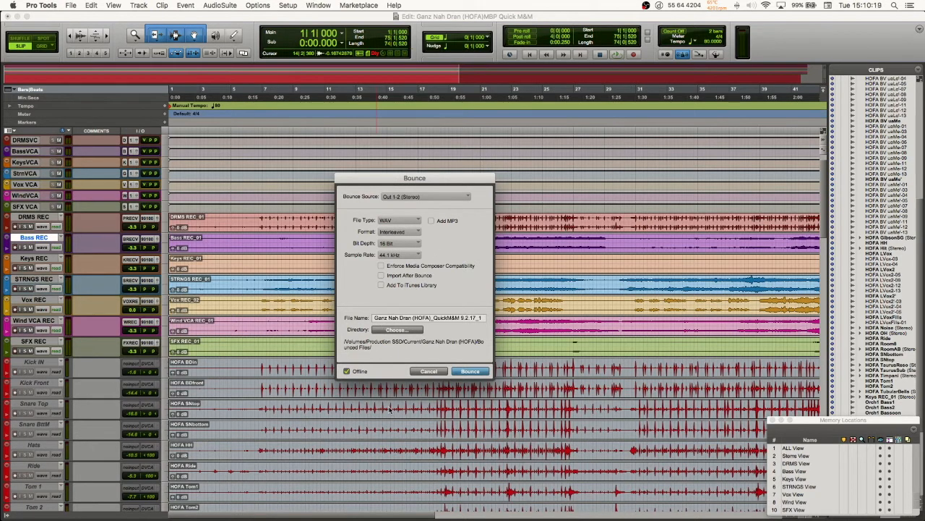
click(422, 372)
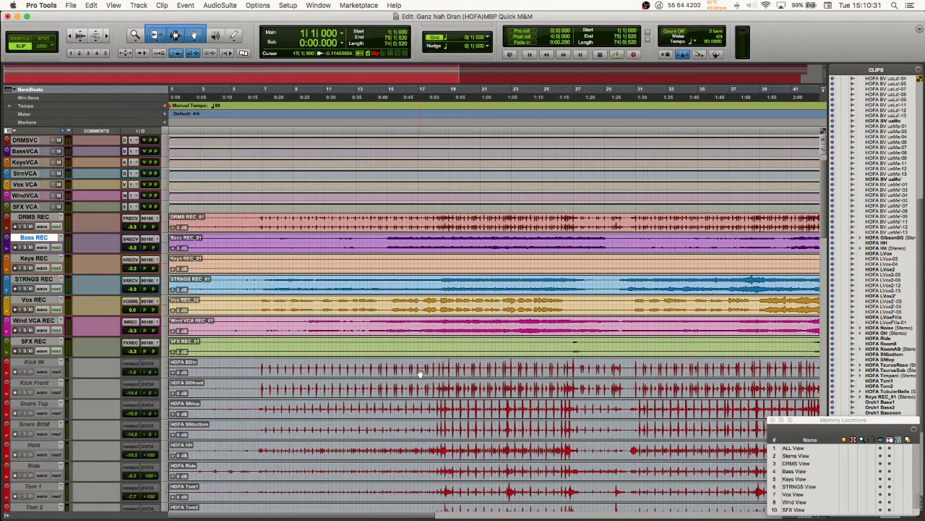
key(alt+super+b)
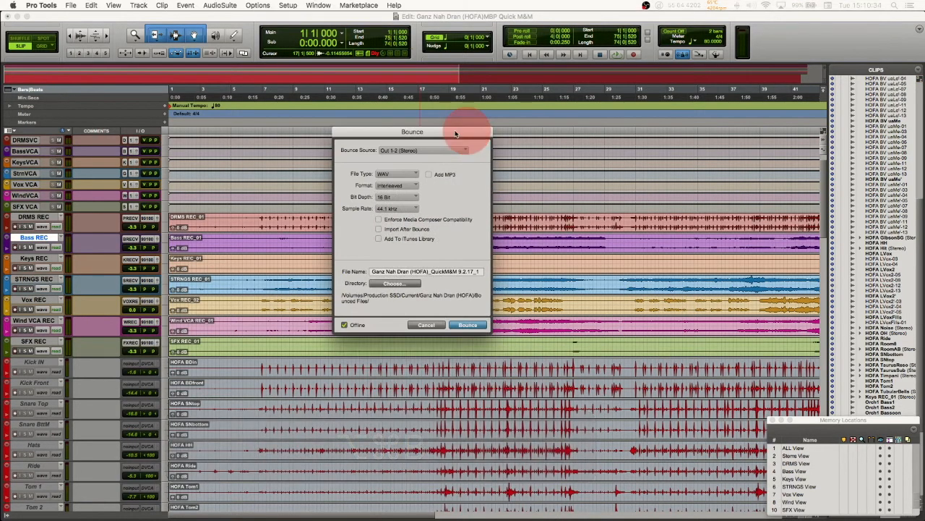
click(431, 326)
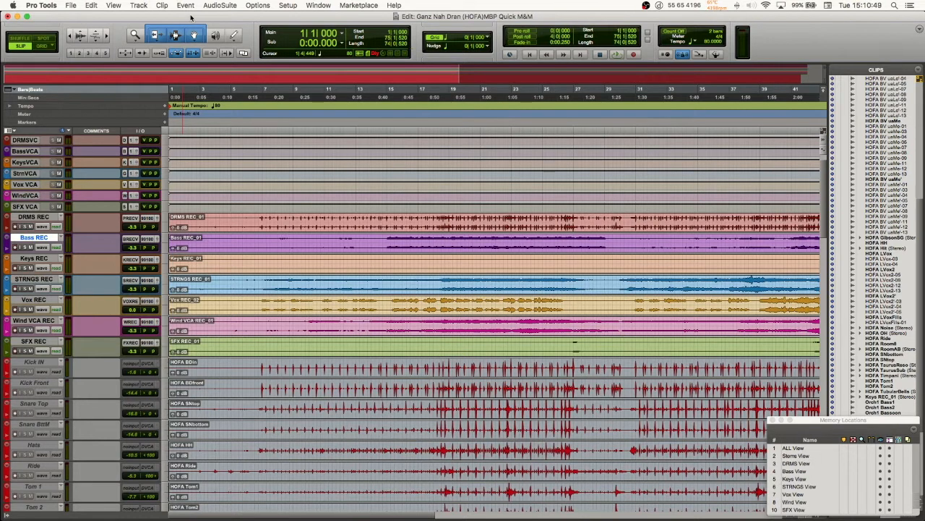
Step: Cycle the active edit tool from Zoomer through Trim, Selector, Grabber, Scrubber and Pencil, ending with the Smart Tool
key(super+1)
key(super+2)
key(super+3)
key(super+4)
key(super+5)
key(super+6)
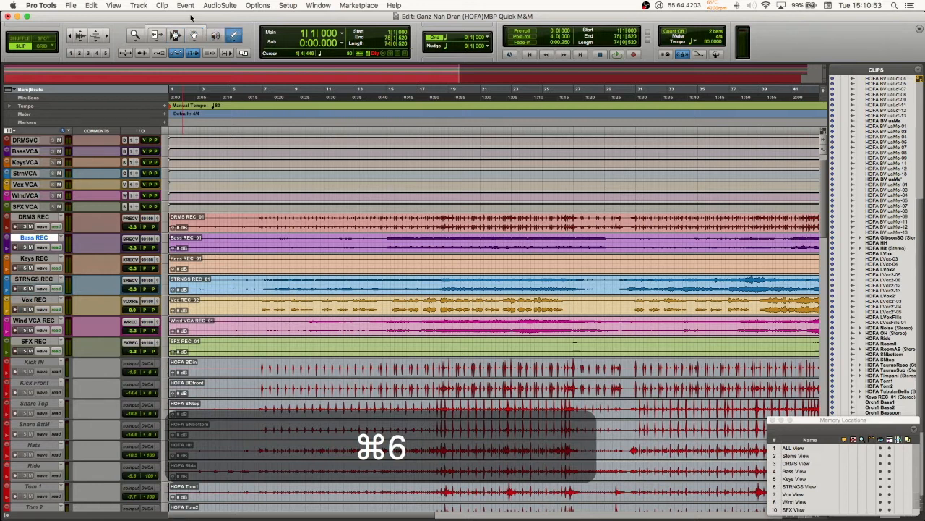
key(super+7)
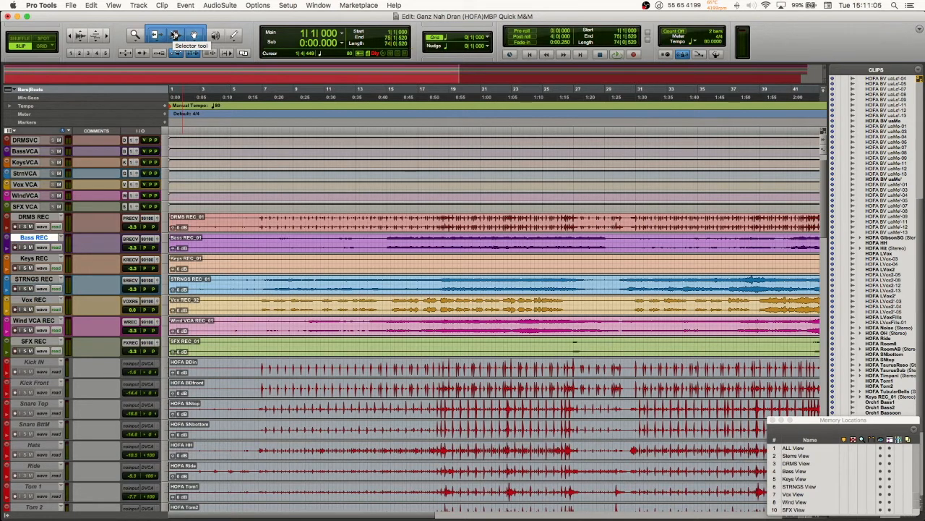
Step: Step the edit tools in reverse from Pencil through Scrubber, Grabber, Selector and Trim to the Zoomer
key(super+6)
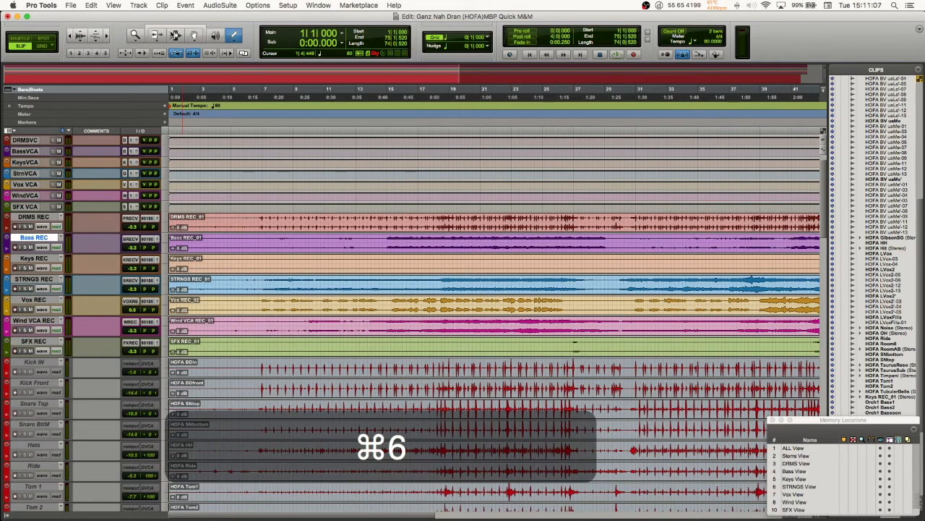
key(super+5)
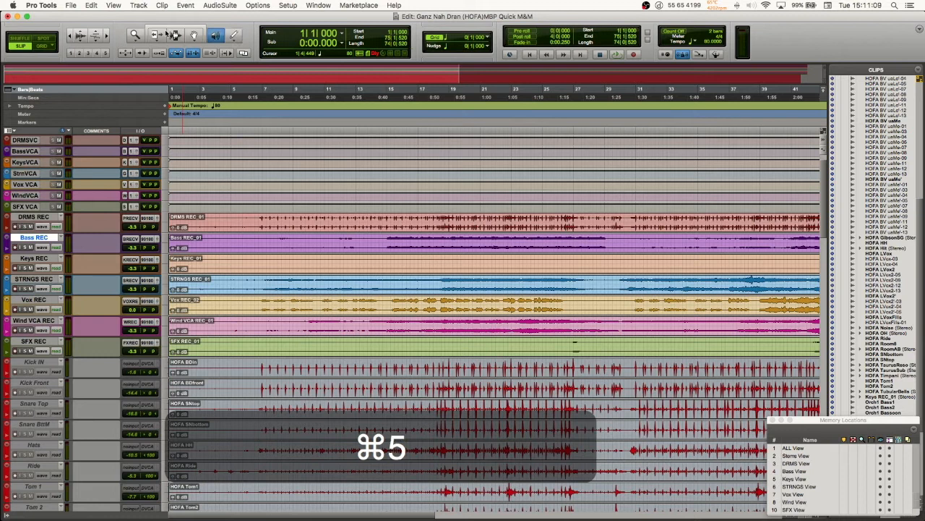
key(super+4)
key(super+3)
key(super+2)
key(super+1)
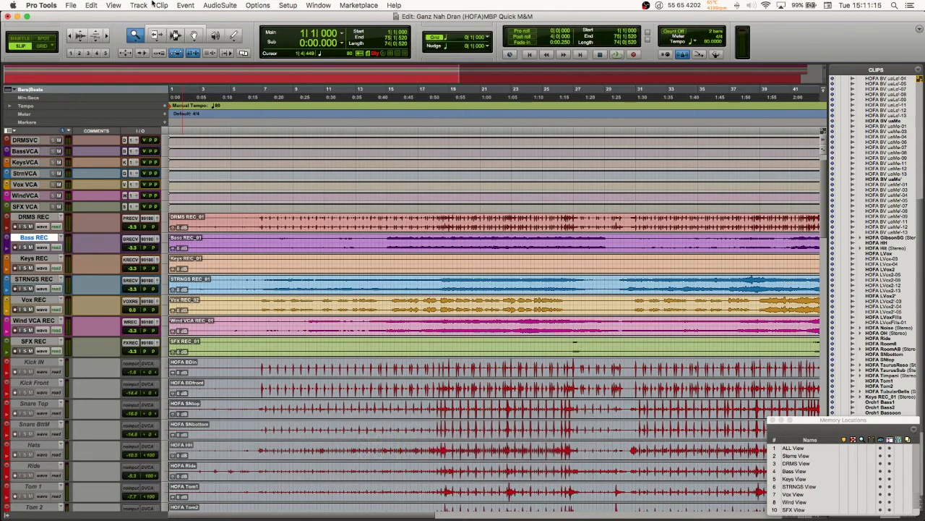
Step: Review the Zoomer's Normal Zoom and Single Zoom options and toggle between them, ending in Single Zoom mode
click(136, 41)
click(136, 41)
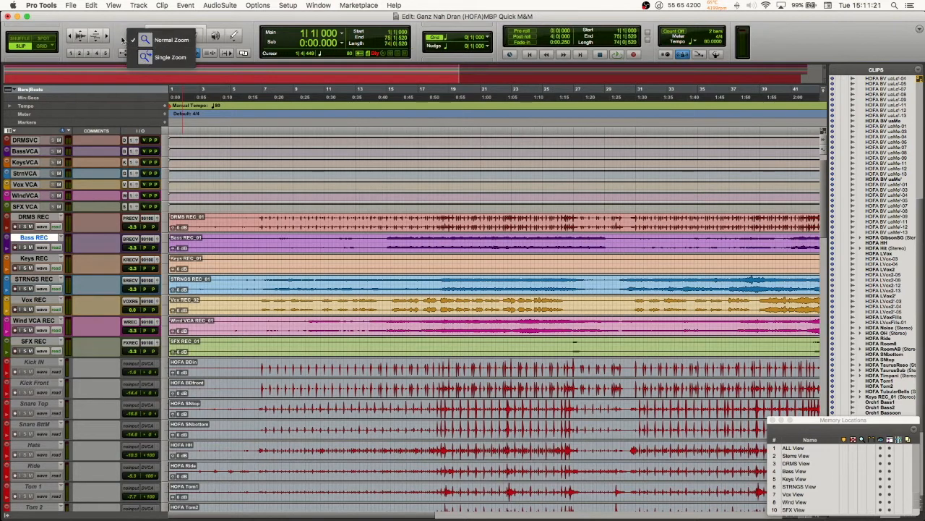
click(123, 39)
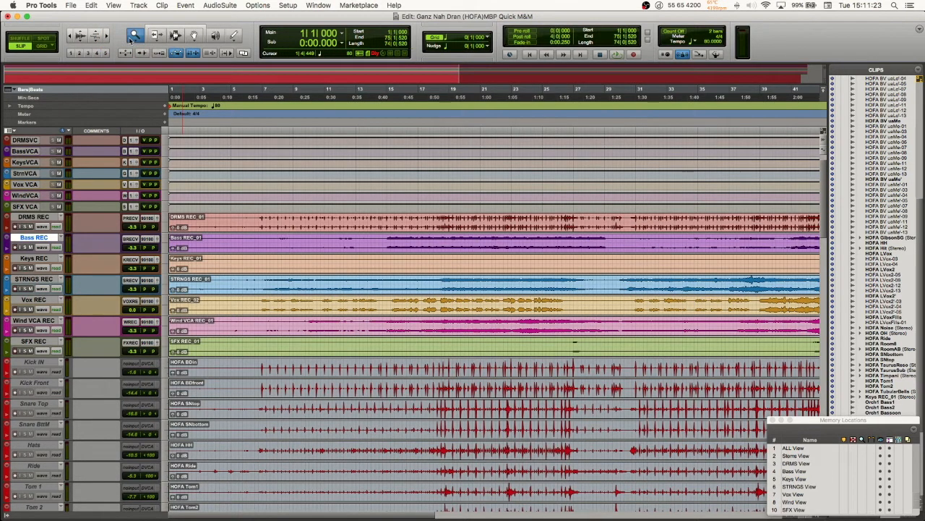
key(super+1)
key(super+1)
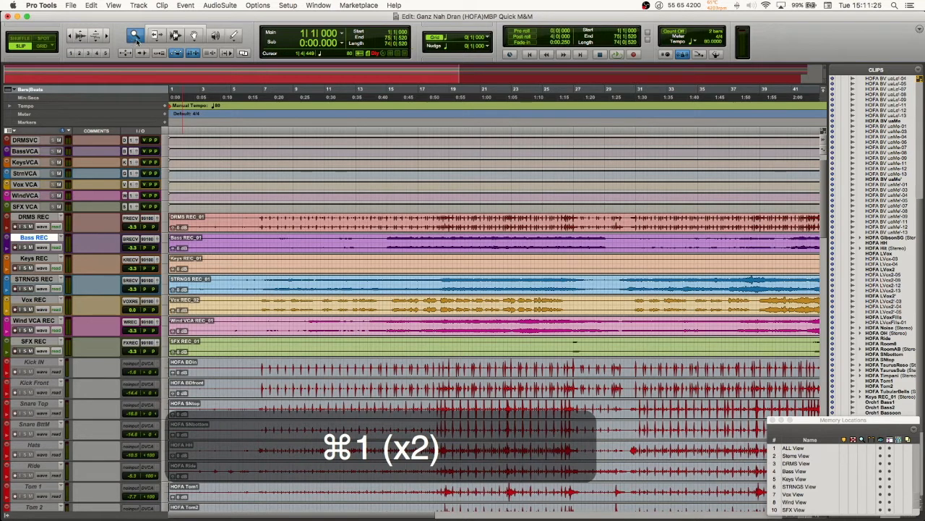
key(super+1)
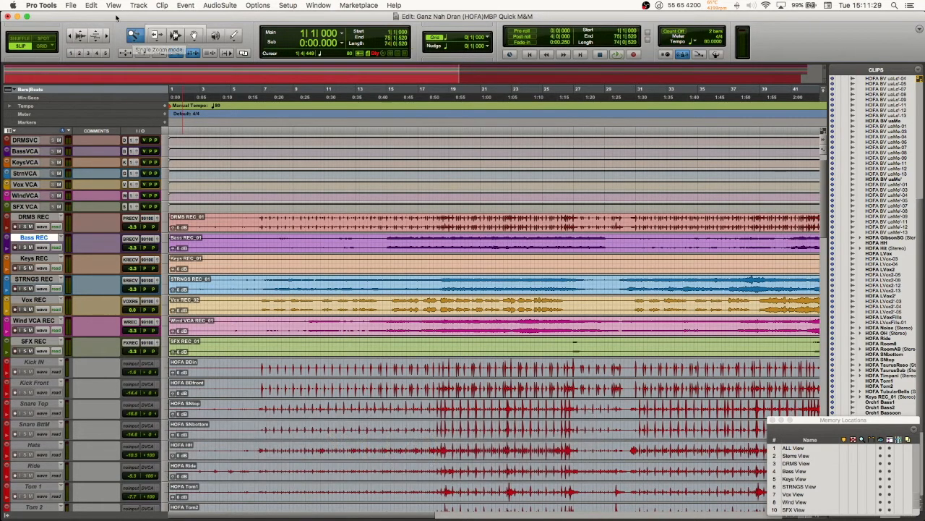
key(super+1)
key(super+1)
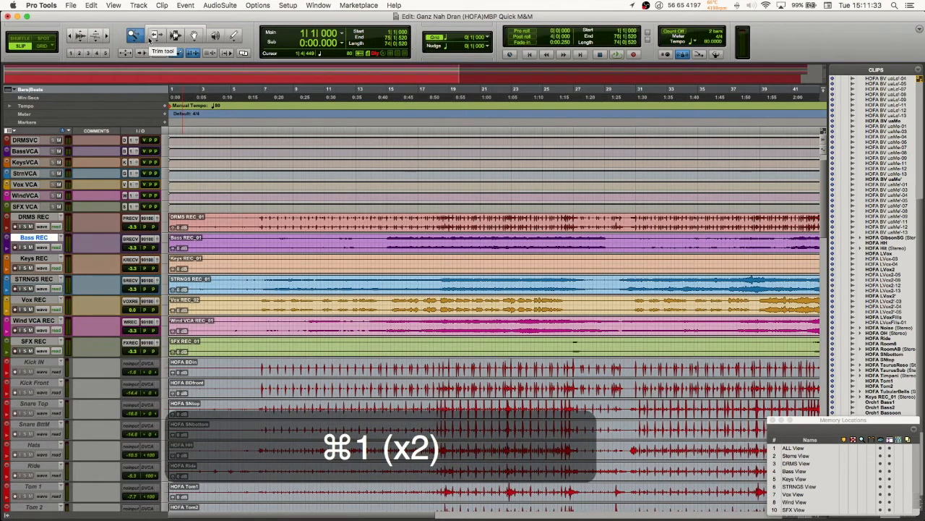
Step: Activate the Trim tool and cycle through its modes back to the standard Trim tool
key(super+2)
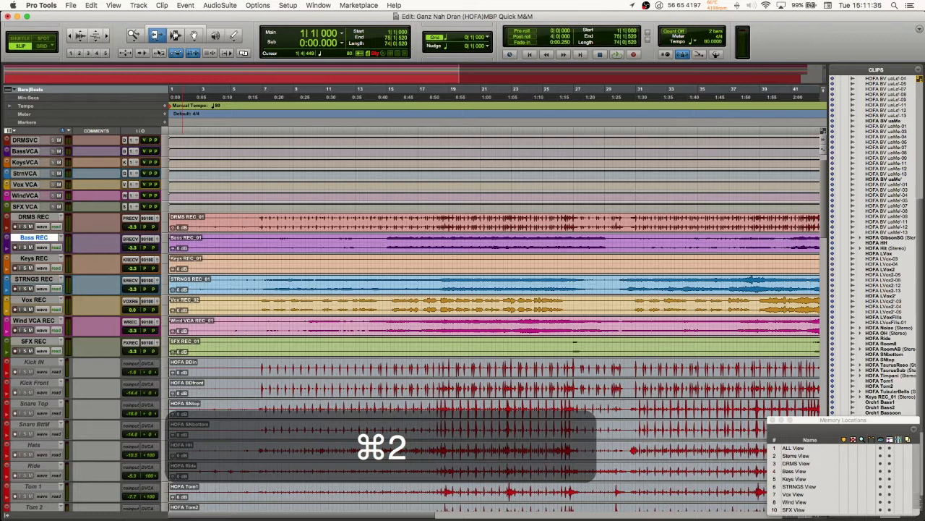
key(super+2)
key(super+2)
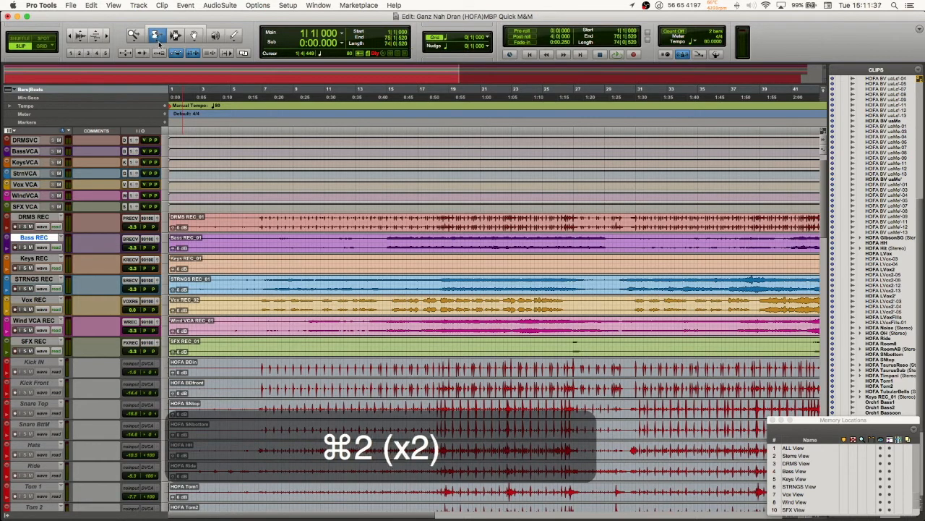
key(super+2)
key(super+2)
key(super+2)
key(super+2)
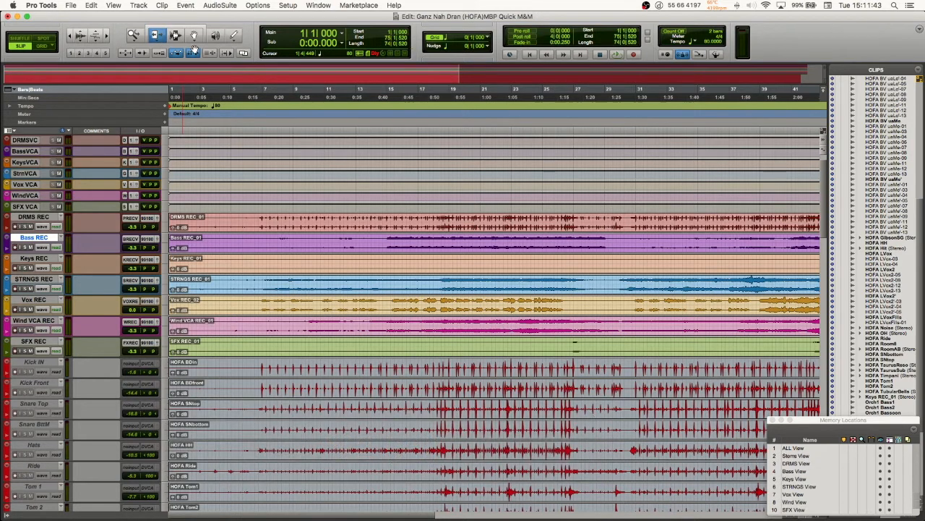
Step: Alternate between the Zoomer and Smart Tool, set the Zoomer to Normal Zoom, and zoom out to show the whole song
key(super+1)
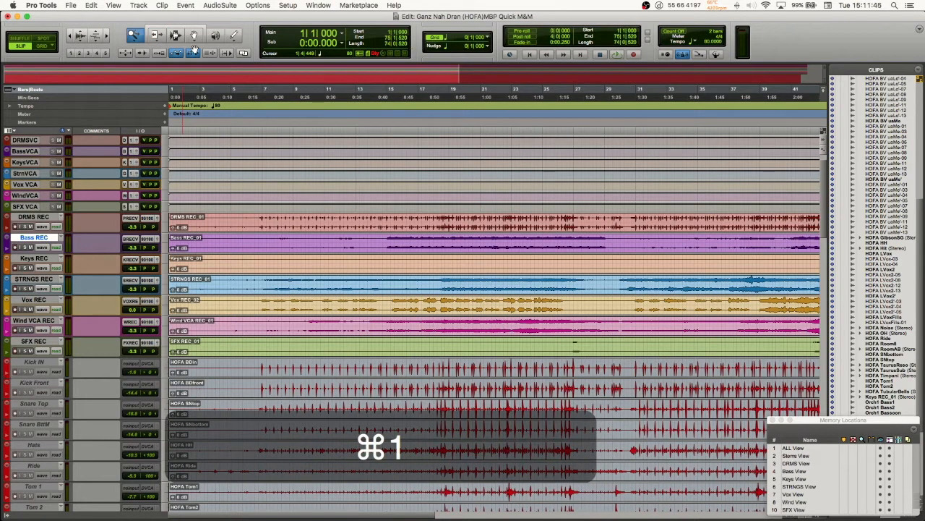
key(super+7)
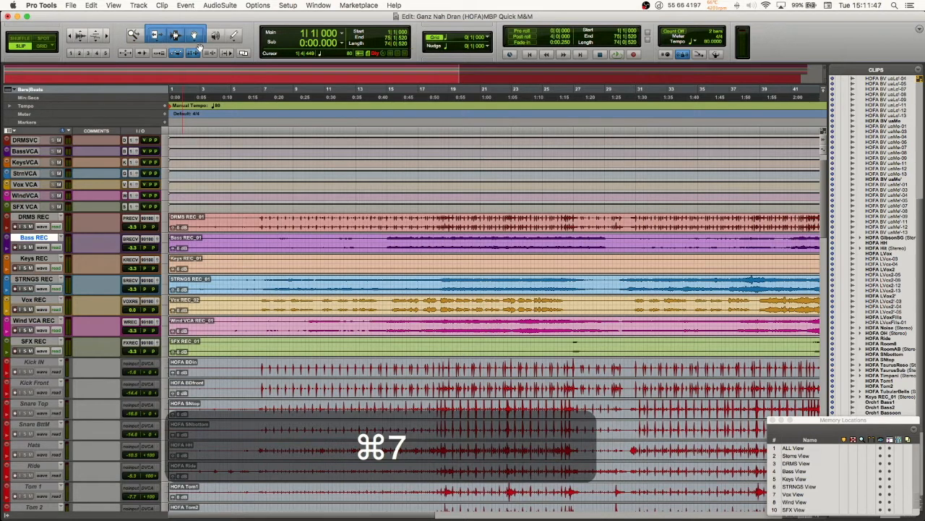
key(super+1)
key(super+1)
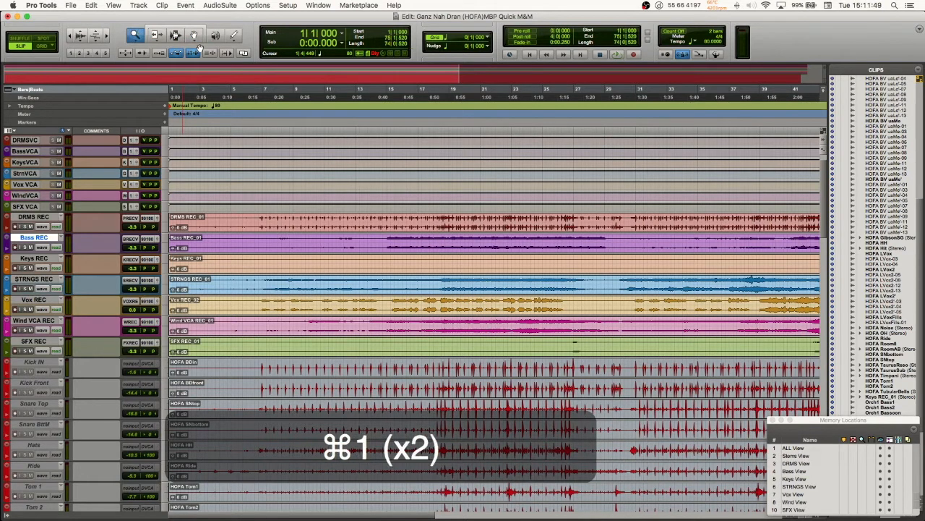
key(super+7)
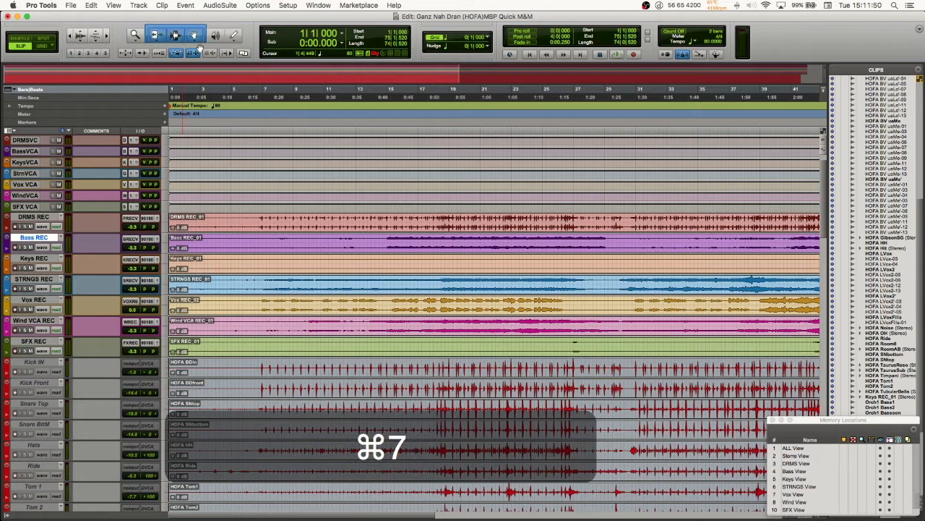
key(super+1)
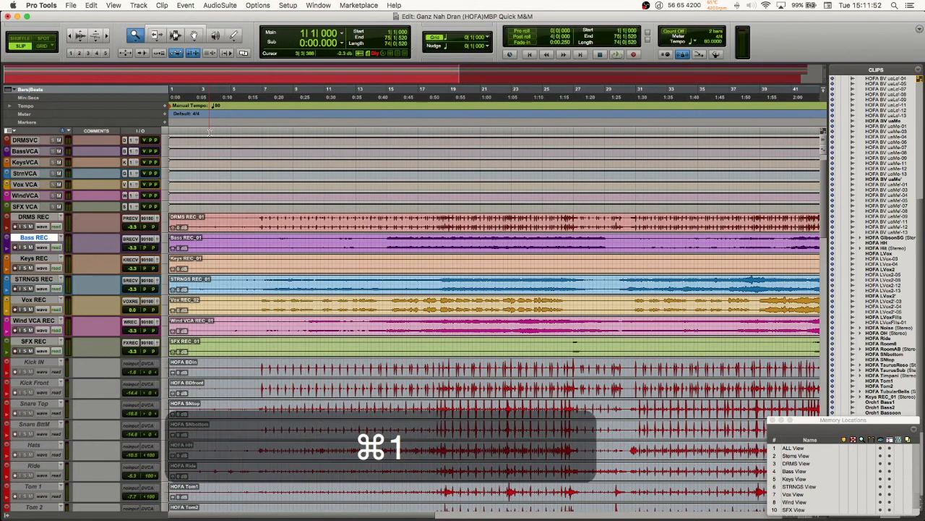
alt+click(473, 297)
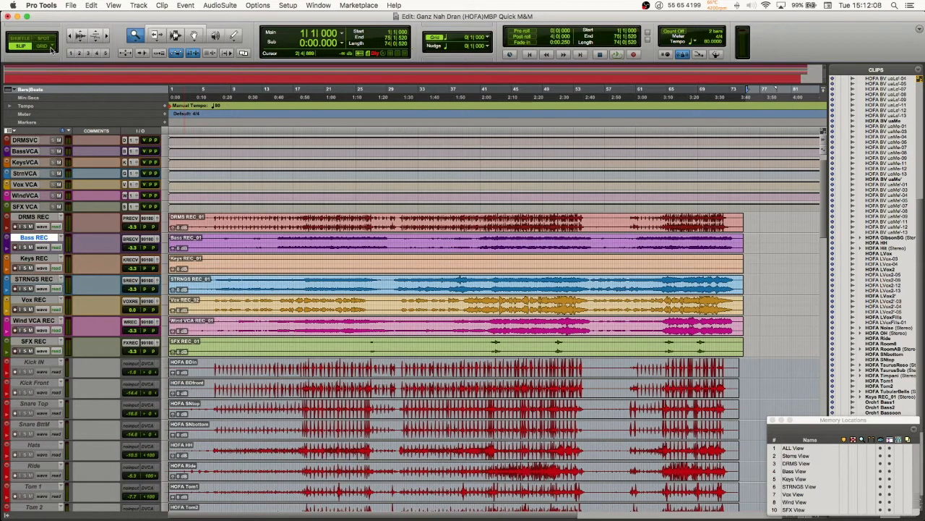
Step: Cycle the edit mode forward and backward through Shuffle, Slip, Spot and Grid, and return to Slip
key(alt+1)
key(alt+2)
key(alt+3)
key(alt+4)
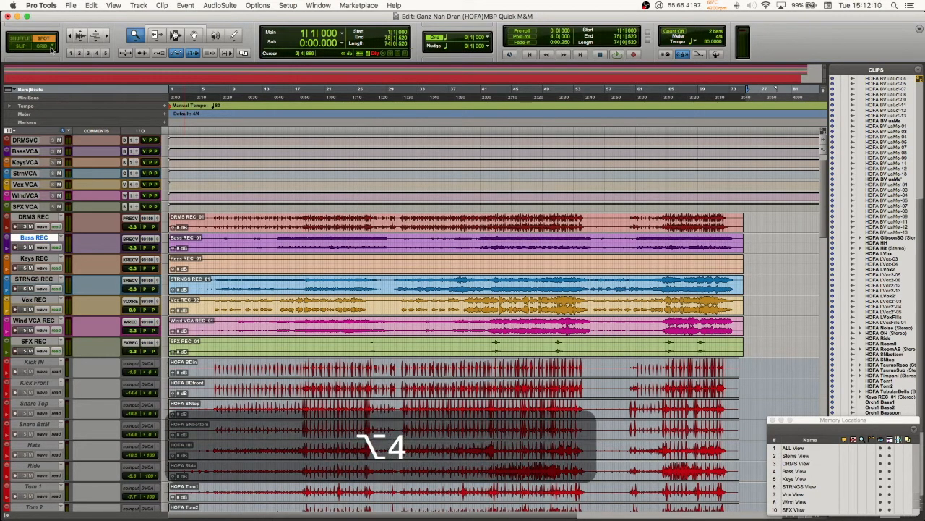
key(alt+3)
key(alt+2)
key(alt+1)
key(alt+2)
key(alt+3)
key(alt+4)
key(alt+2)
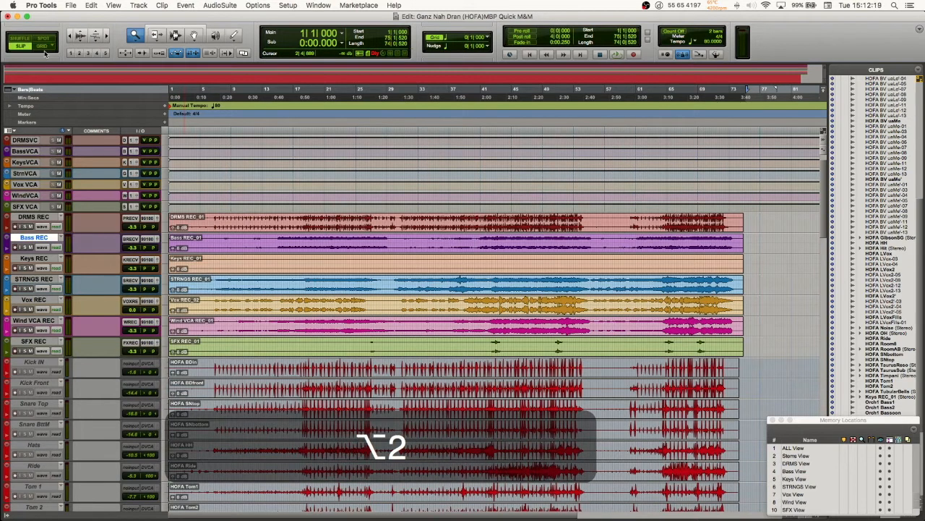
Step: Switch repeatedly between Grid and Slip edit modes, finishing in Slip
key(alt+4)
key(alt+2)
key(alt+4)
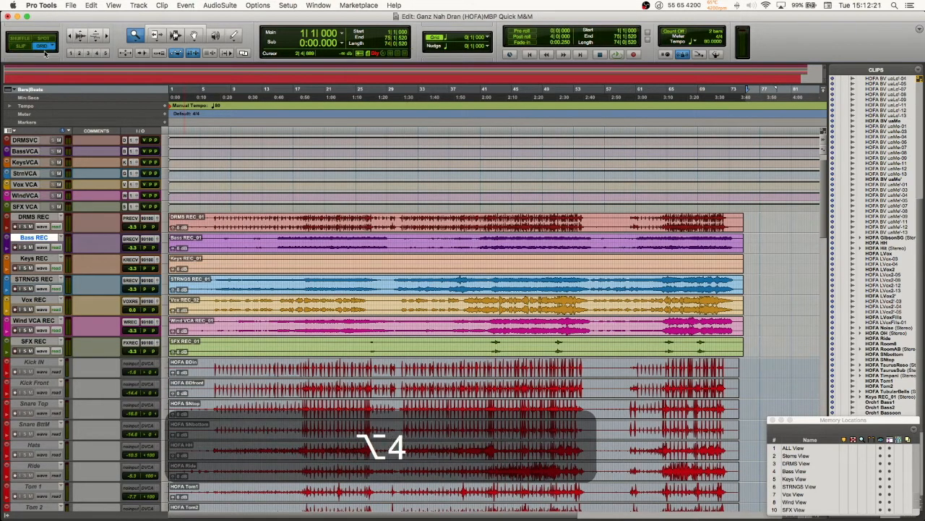
key(alt+2)
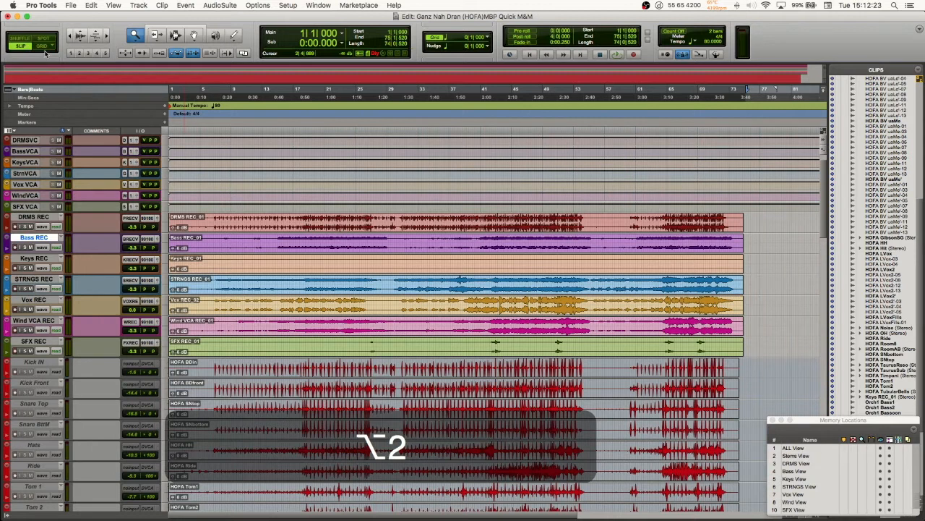
key(alt+4)
key(alt+2)
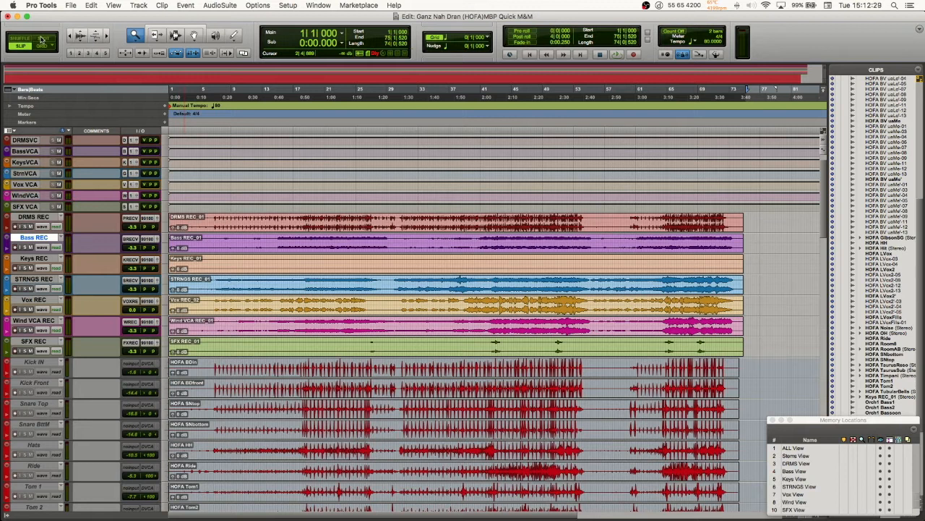
key(alt+2)
key(alt+4)
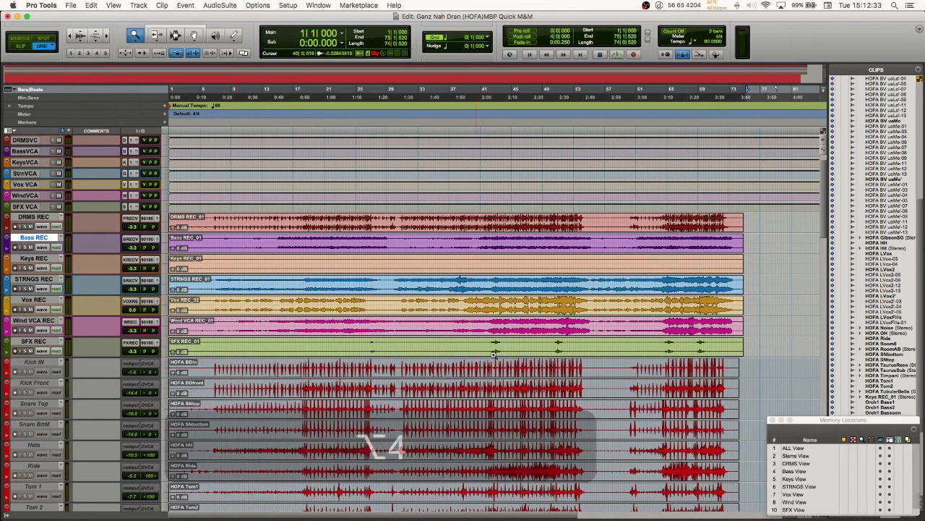
click(42, 49)
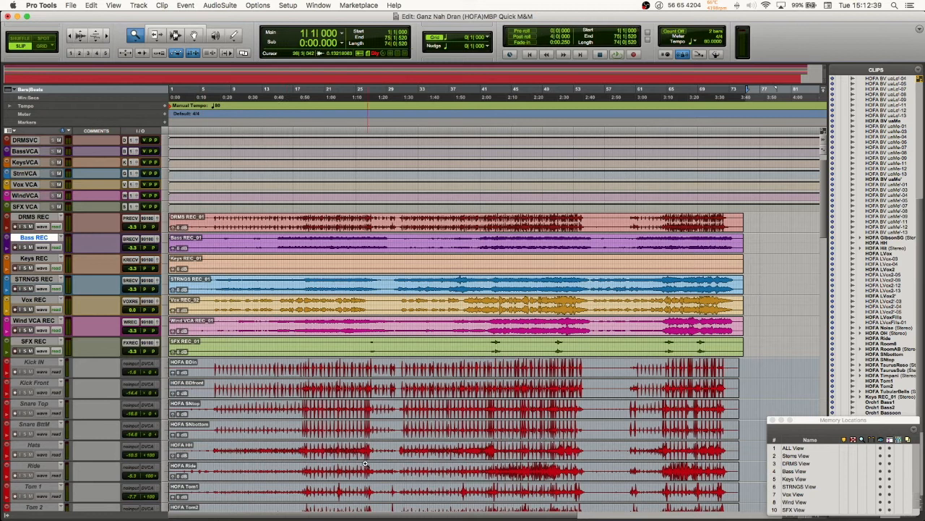
Step: Zoom in on the Vox REC clip around bar 39, switch from Slip to Grid mode, and zoom back out one level
click(477, 308)
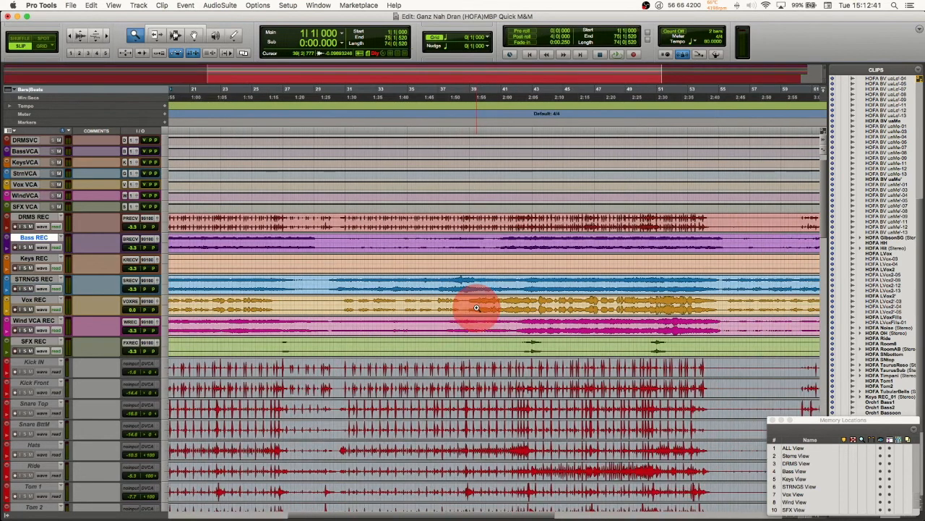
click(477, 307)
click(476, 307)
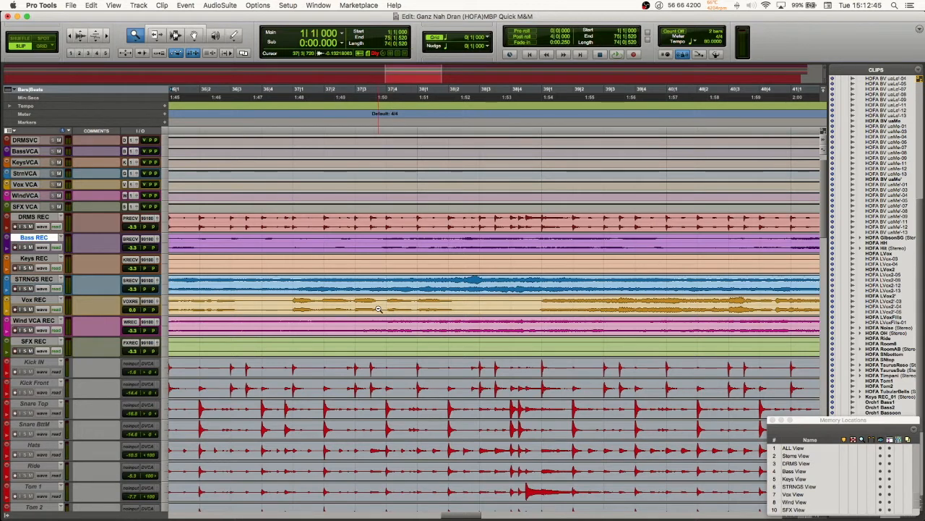
key(alt+2)
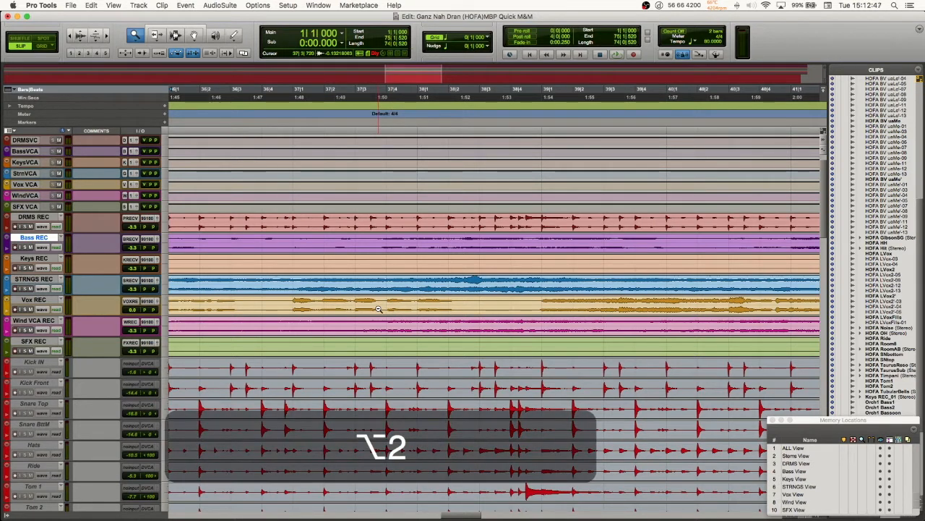
key(alt+4)
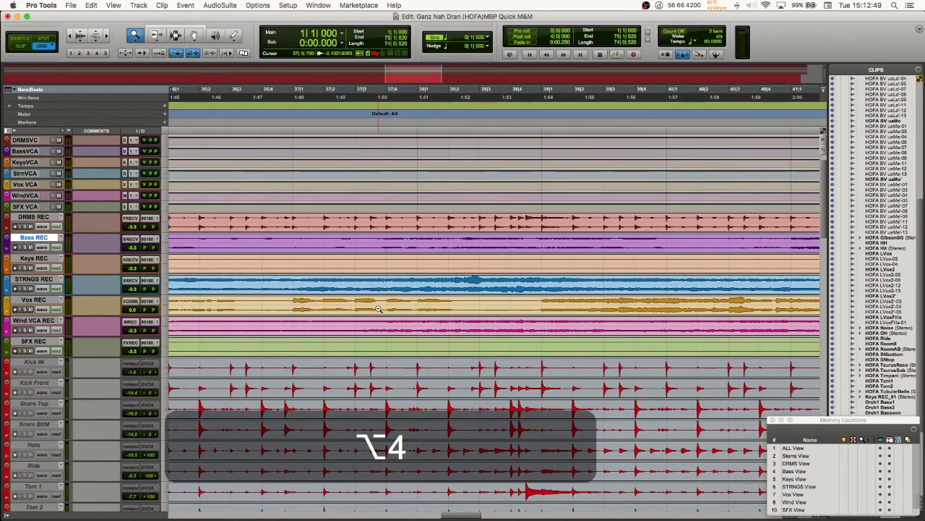
alt+click(378, 309)
Step: Run through the Shuffle, Spot and Slip edit modes and leave the session in Grid mode
key(alt+1)
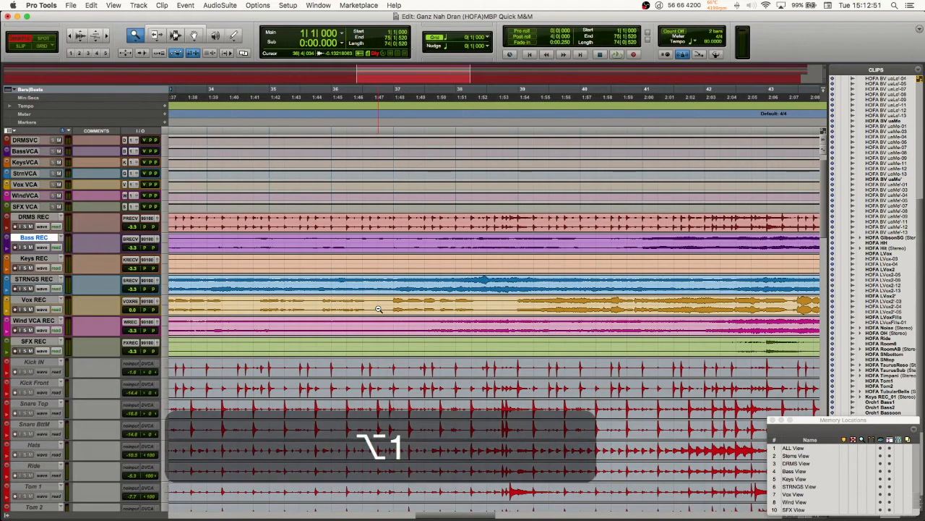
key(alt+3)
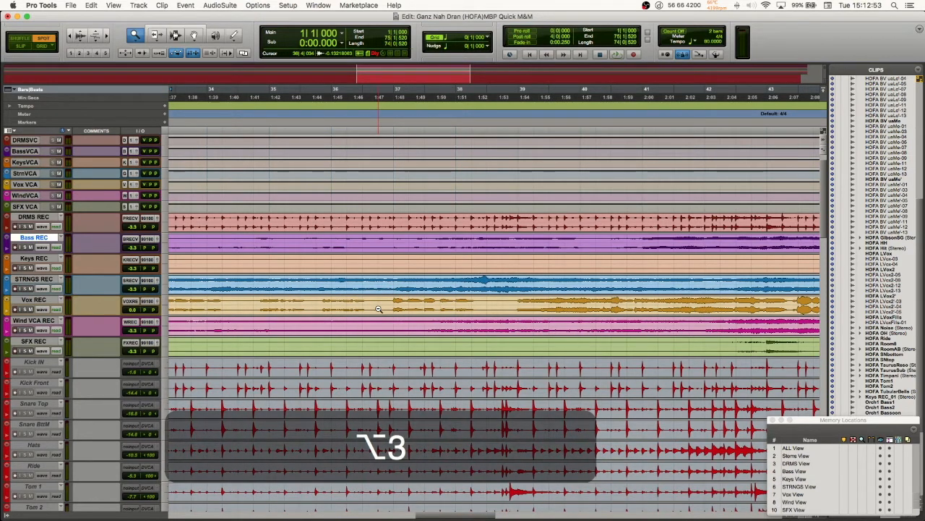
key(alt+1)
key(alt+2)
key(alt+3)
key(alt+4)
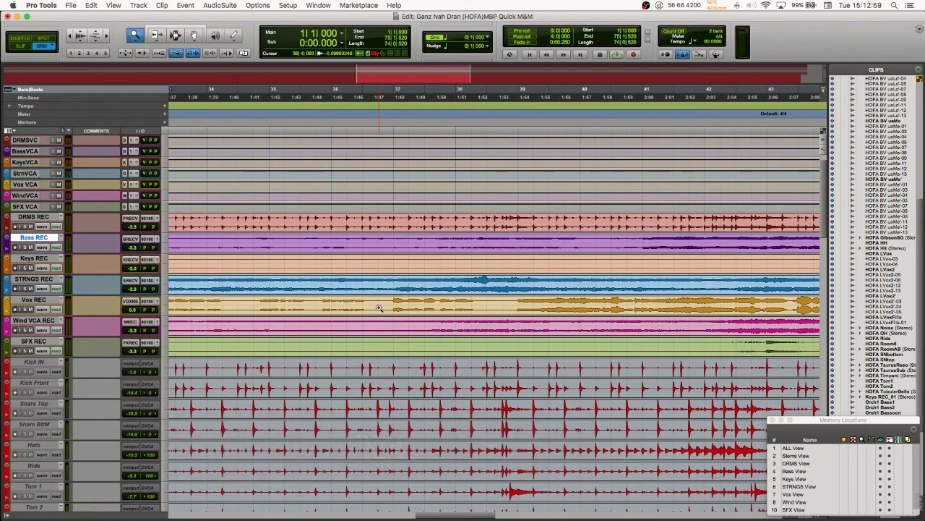
Step: Switch to the Mix window and look across the inactive bass, string and vocal source channels
key(super+equal)
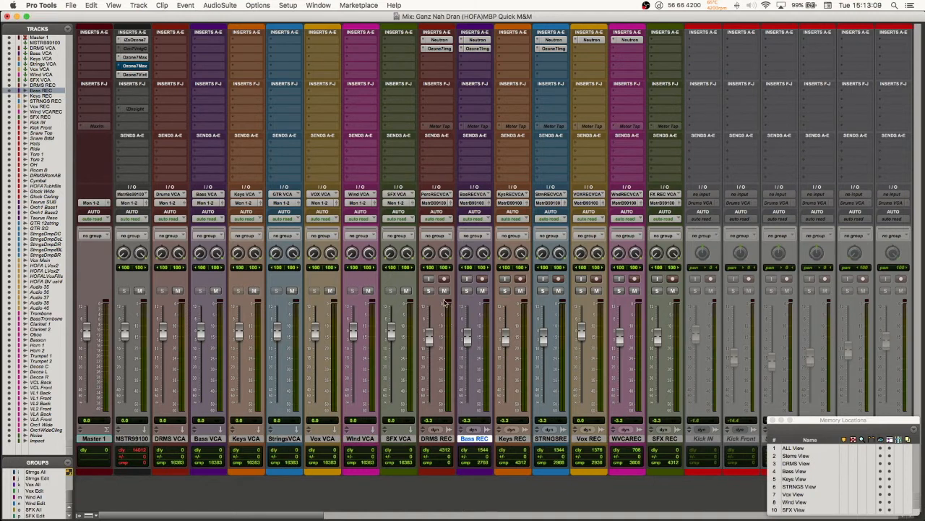
scroll(445, 304, right, 20)
scroll(446, 304, left, 15)
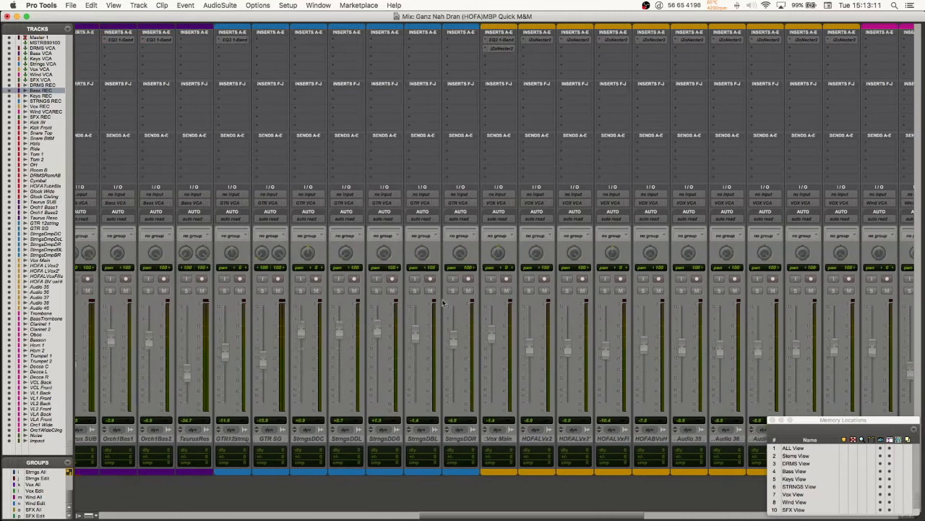
Step: Look back across the Mix window channels to Master 1, switch to the Edit window, and return to the Mix window
scroll(446, 304, left, 5)
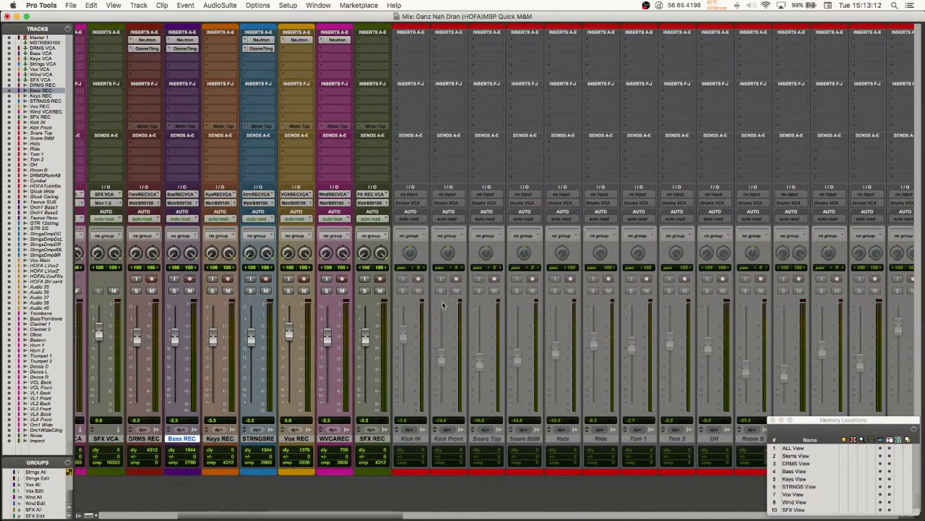
scroll(477, 442, right, 10)
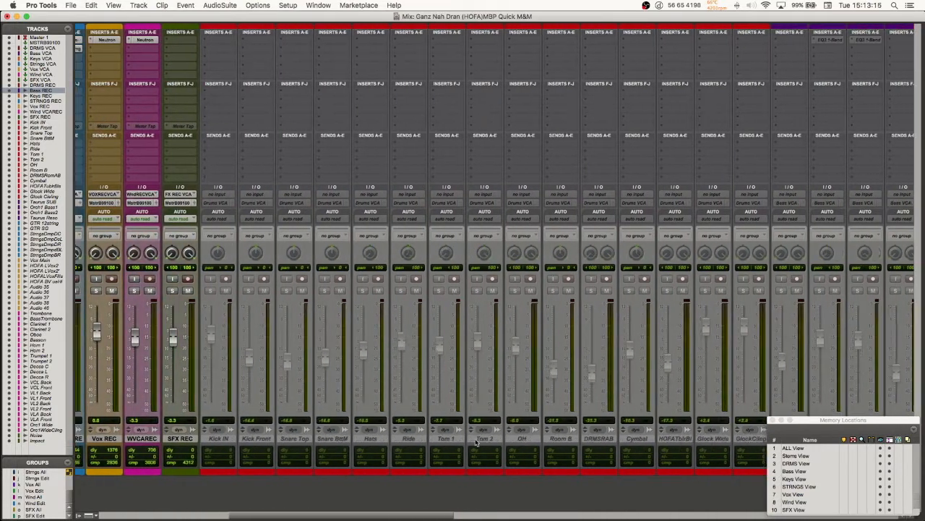
scroll(477, 442, left, 20)
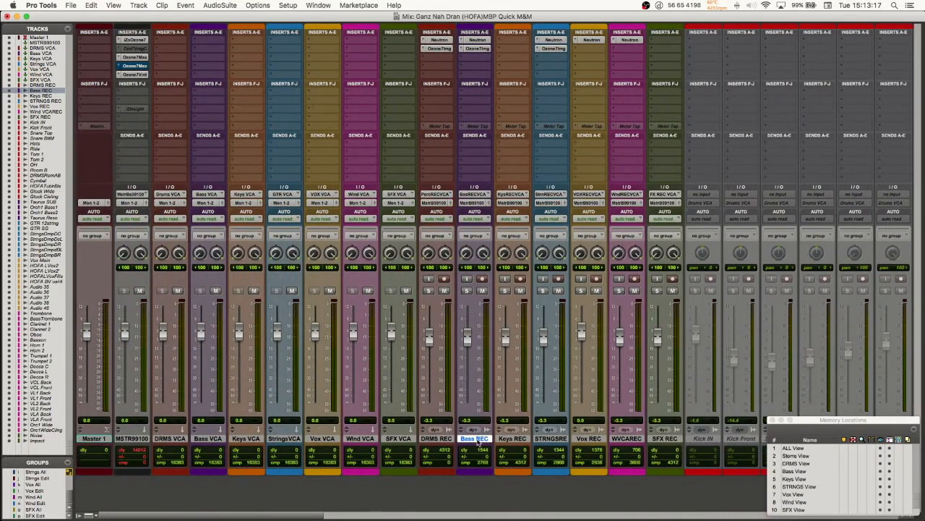
key(super+equal)
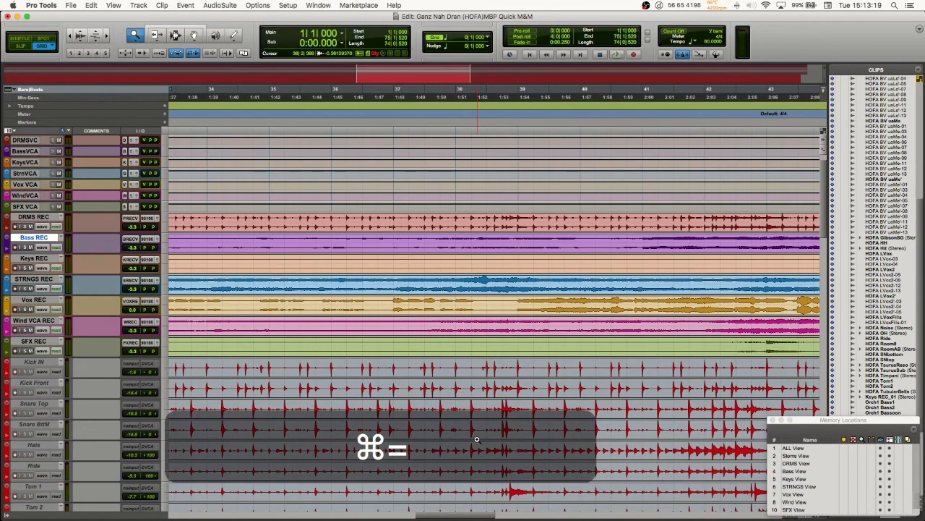
key(super+equal)
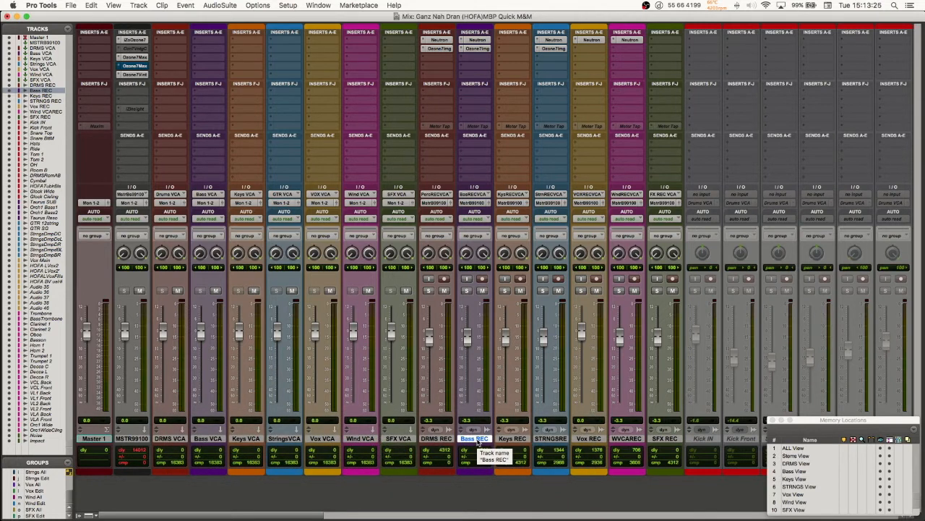
Step: Show the mixer channels in narrow view, look across them, then restore regular width and look across again
key(alt+super+m)
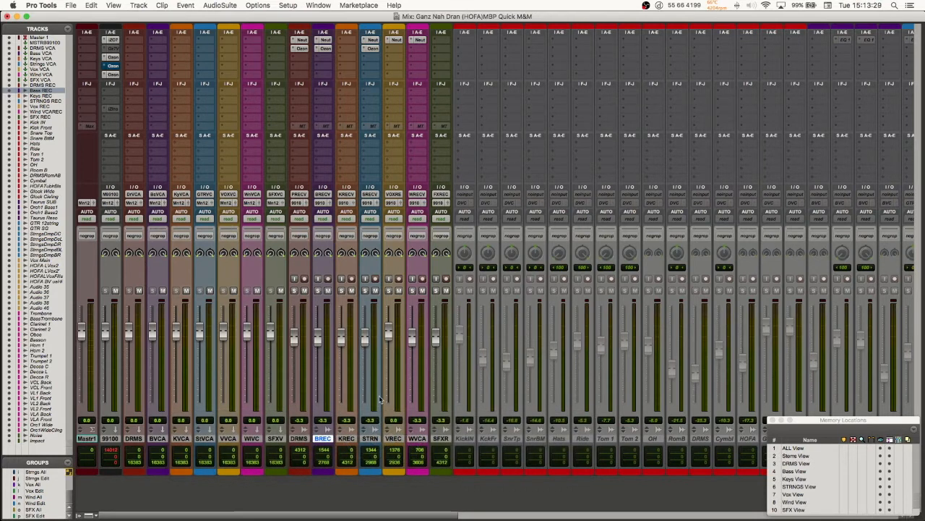
scroll(506, 391, right, 5)
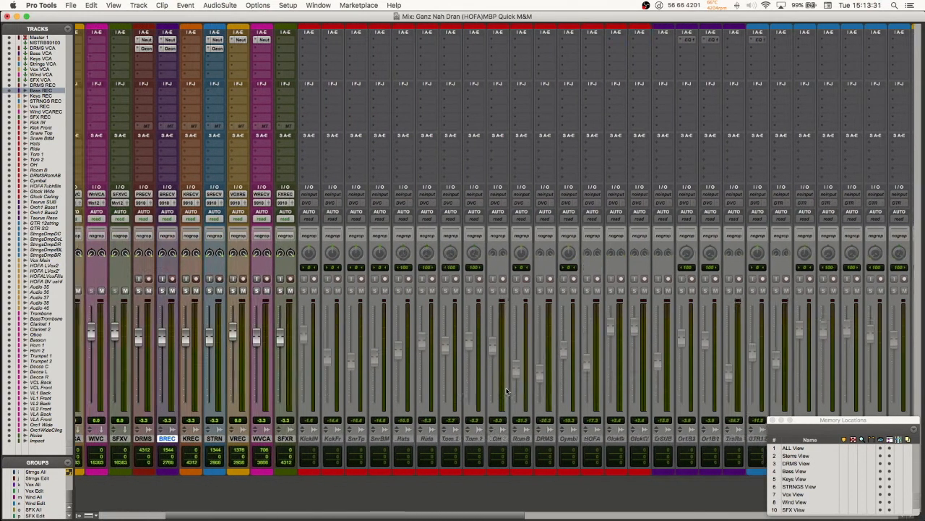
scroll(506, 391, left, 5)
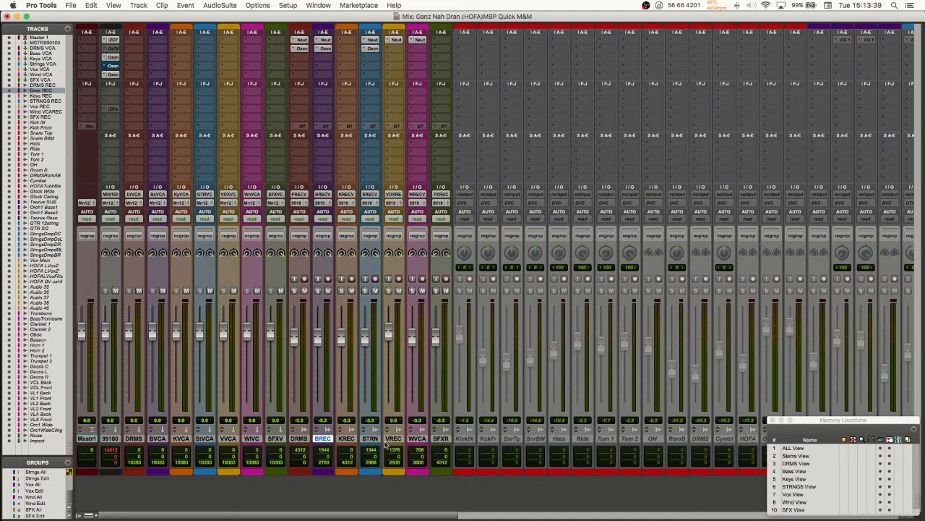
key(alt+super+m)
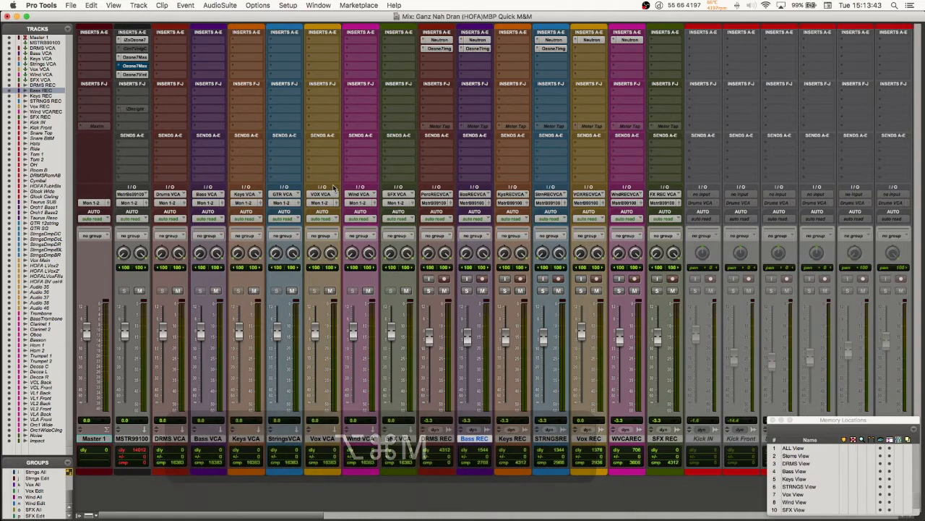
scroll(445, 332, right, 2)
scroll(446, 332, right, 9)
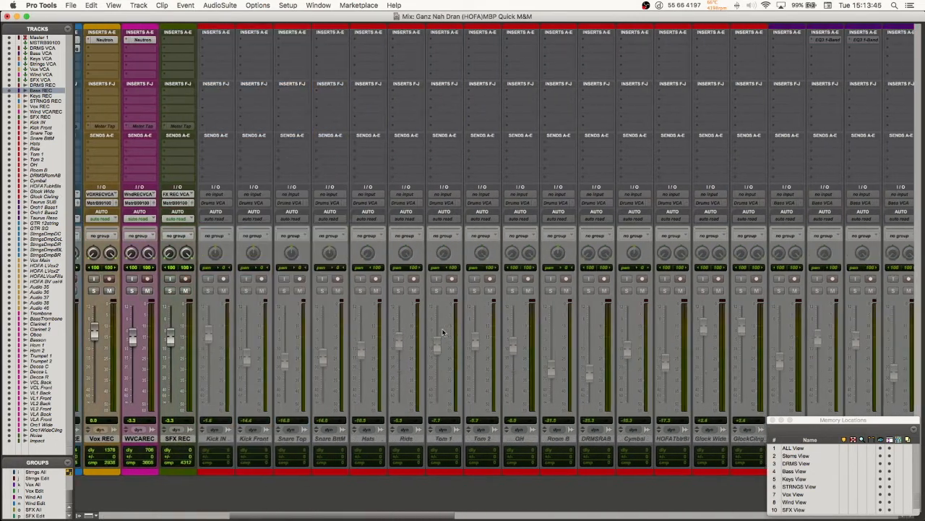
scroll(445, 332, left, 11)
Step: Set the Mix window to narrow channel strips and look across the source channels and back to the master
key(alt+super+m)
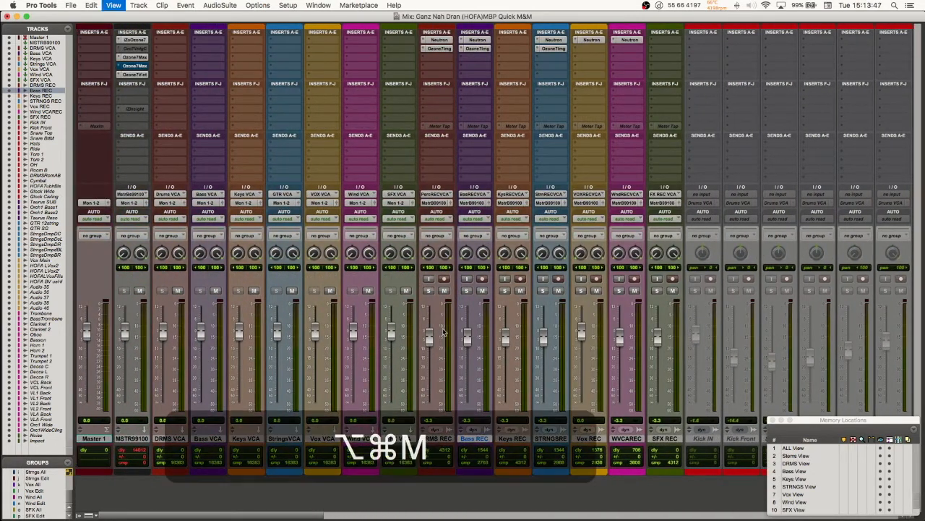
scroll(444, 332, right, 20)
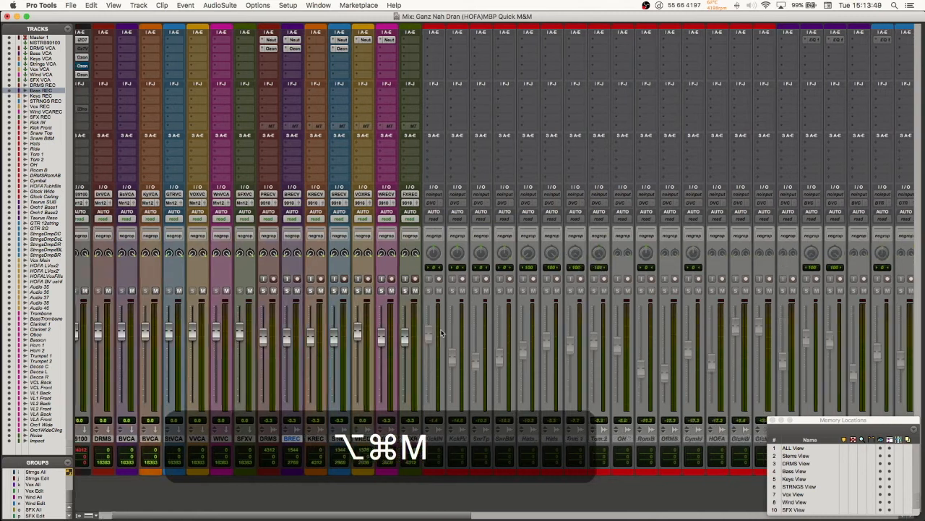
scroll(438, 333, right, 10)
scroll(438, 333, left, 20)
scroll(439, 333, left, 16)
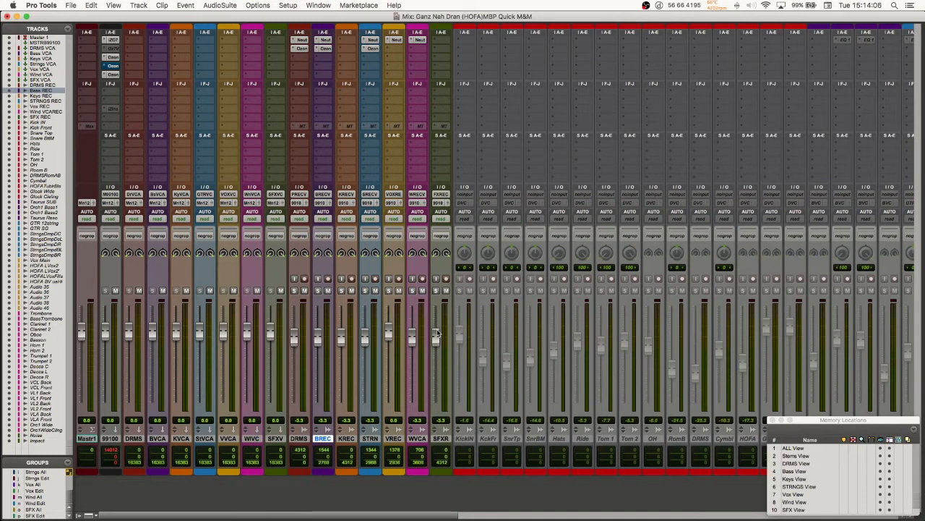
Step: Switch to the Edit window and select the Keys, Bass, DRMS and Vox REC tracks one by one, finishing on STRNGS REC
key(super+equal)
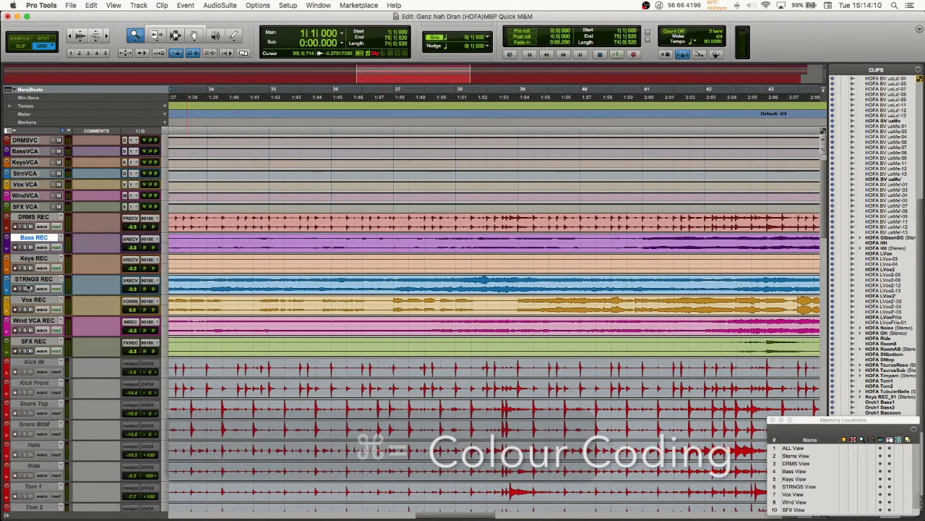
click(30, 279)
click(30, 258)
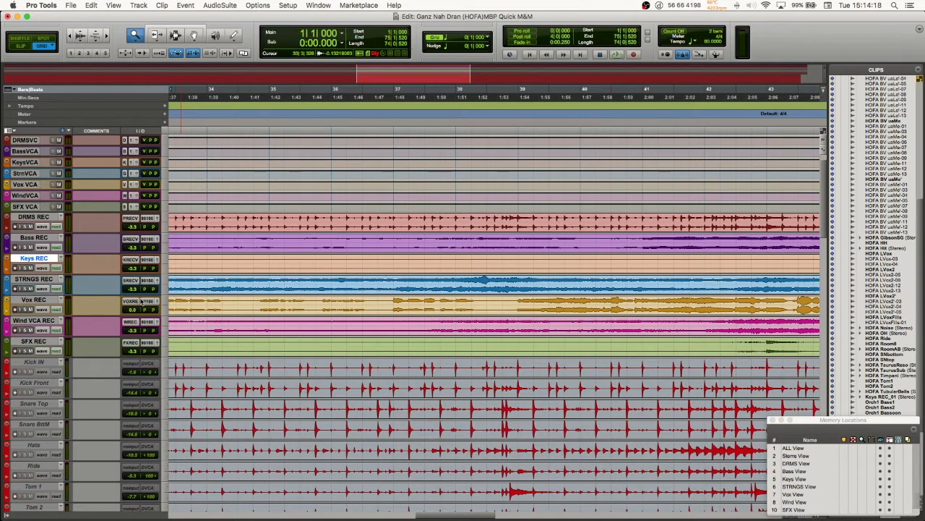
click(34, 259)
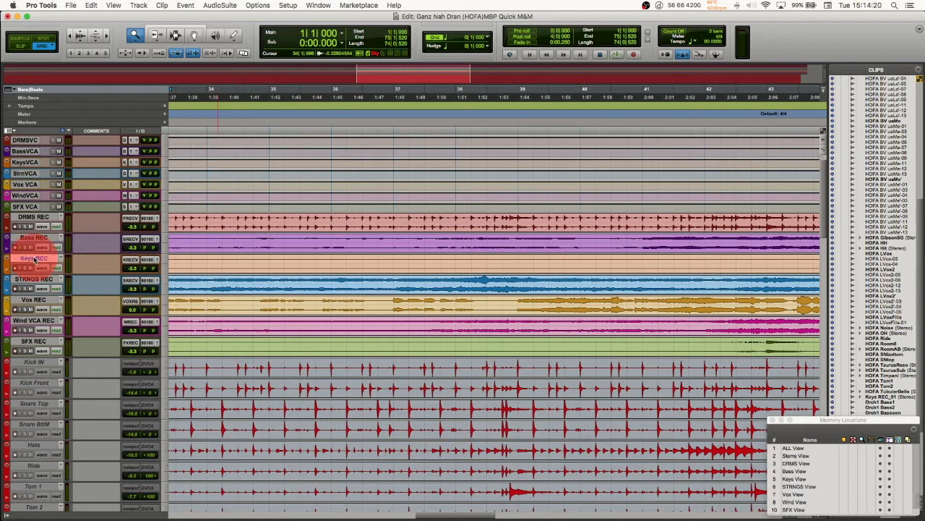
click(31, 236)
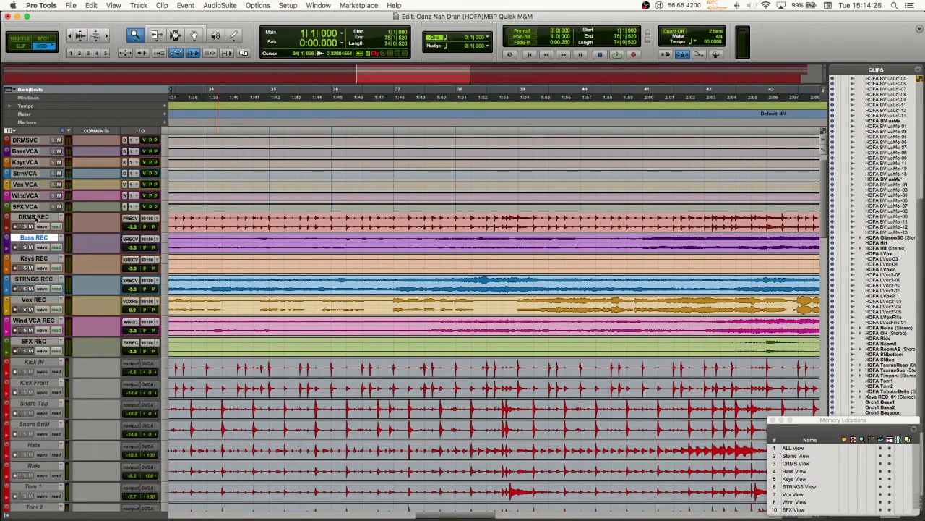
click(38, 217)
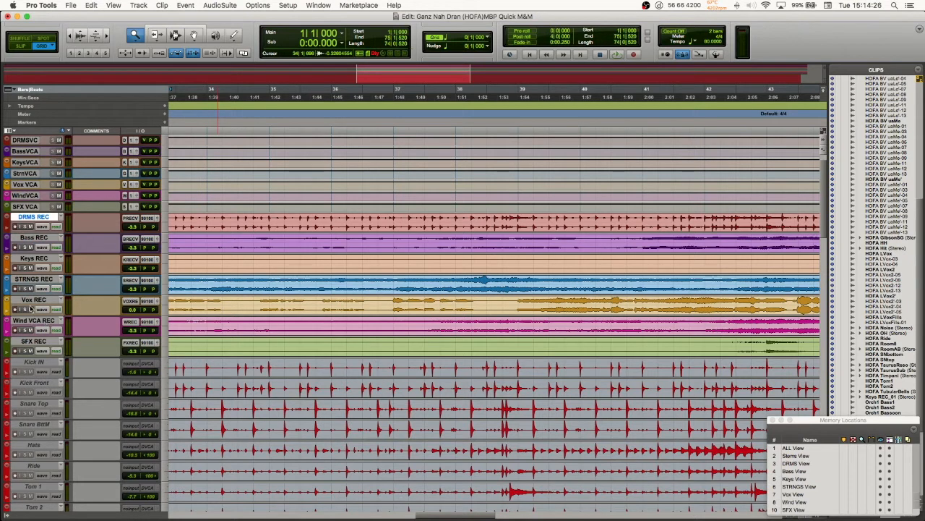
click(34, 301)
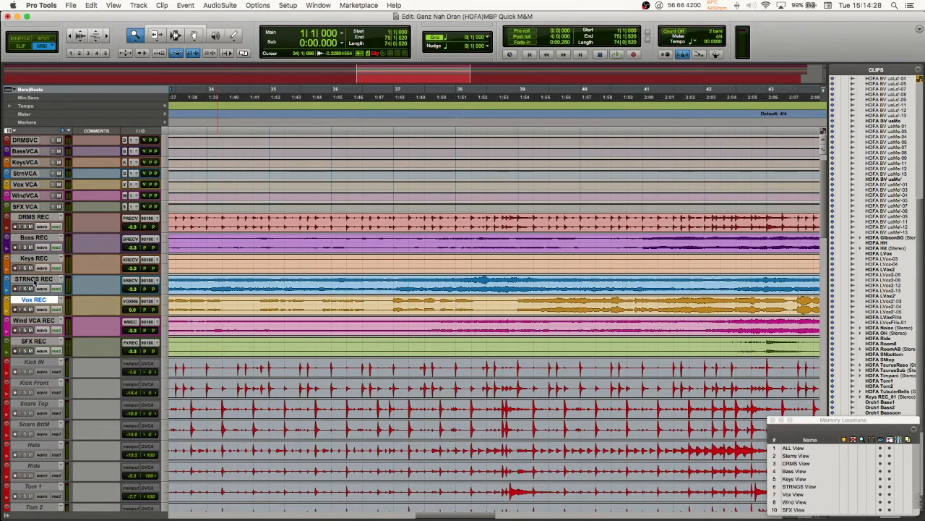
click(36, 279)
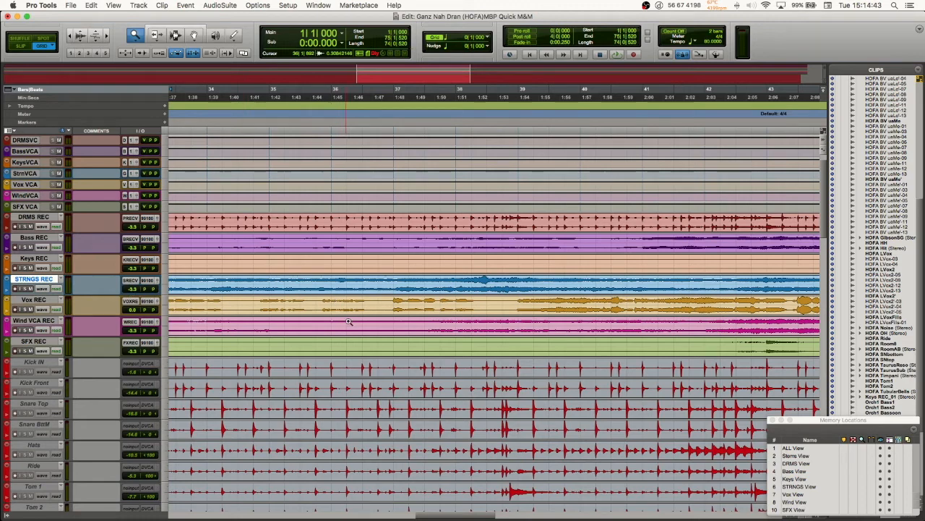
Step: Examine the colour-coded drum, bass, string, vocal and wind source tracks in the Edit window, then return to Master 1
scroll(349, 321, down, 10)
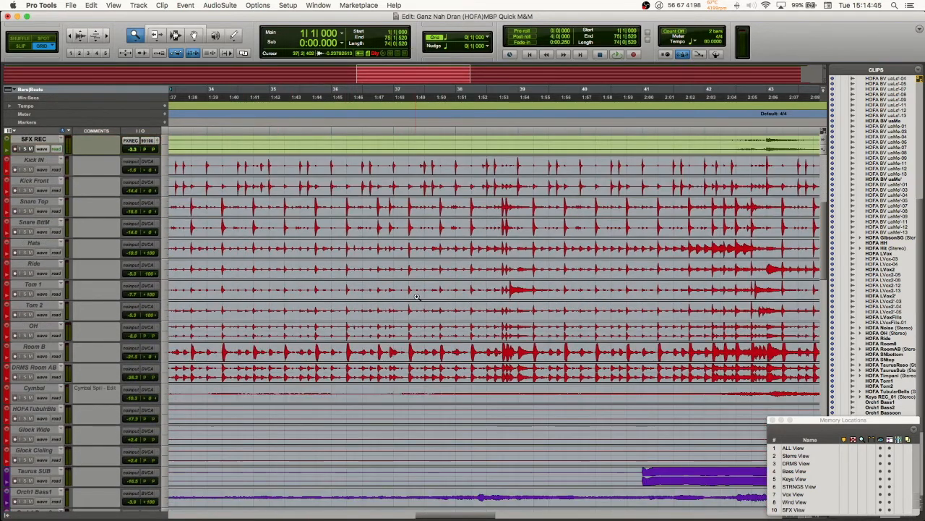
scroll(416, 296, down, 11)
scroll(412, 241, left, 3)
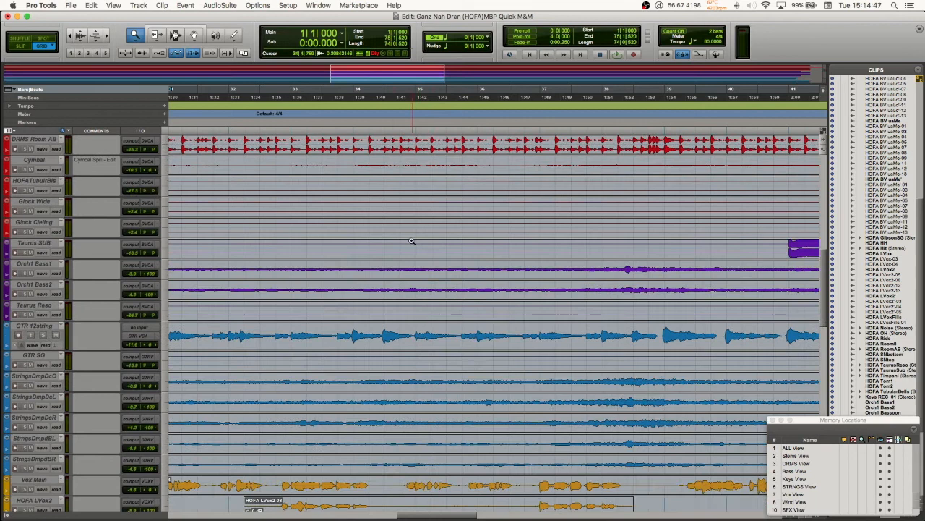
scroll(404, 391, down, 11)
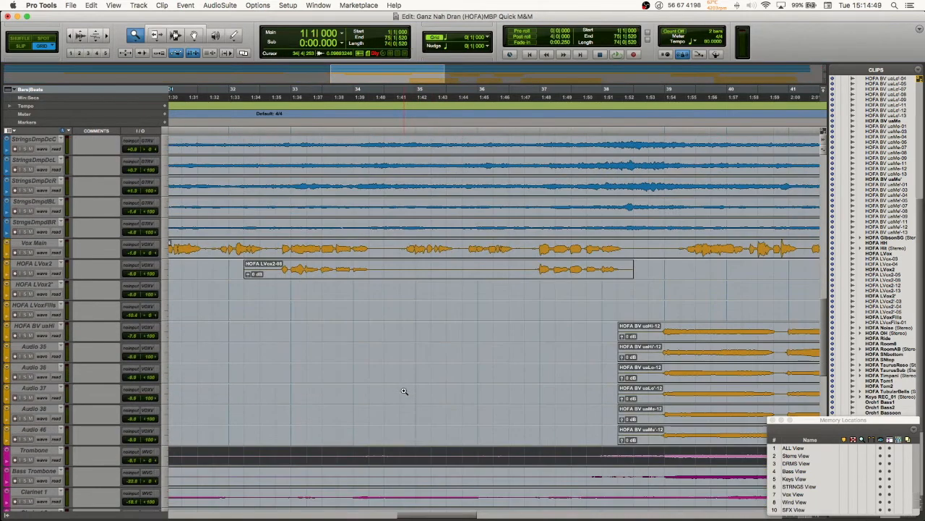
scroll(435, 376, down, 3)
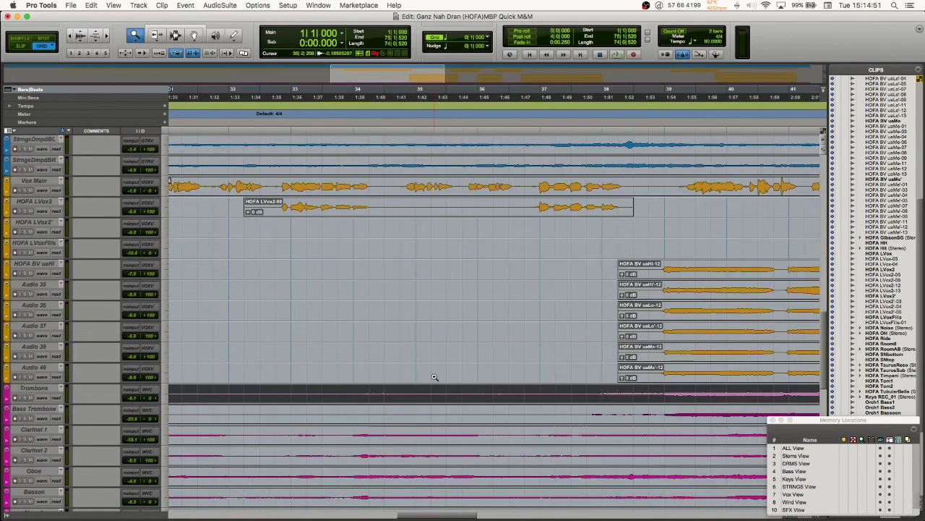
scroll(435, 377, down, 8)
scroll(456, 410, up, 10)
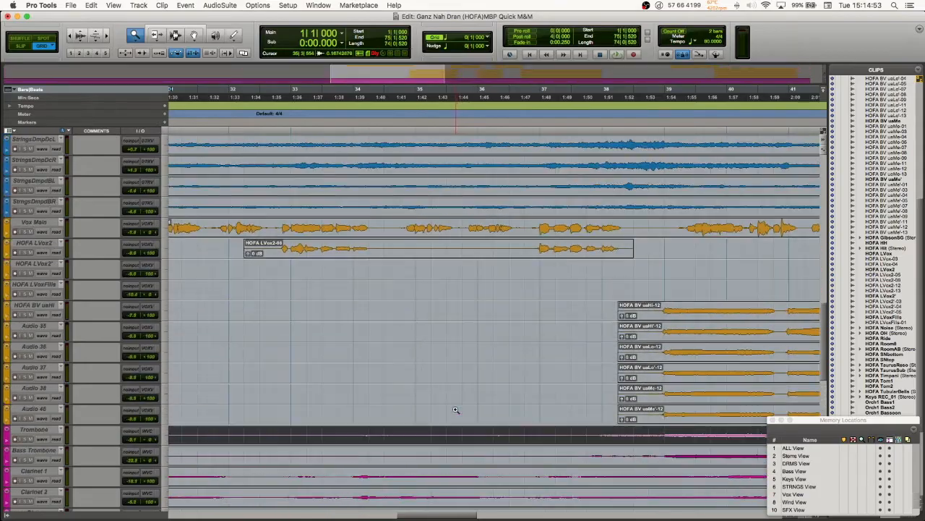
scroll(456, 410, up, 20)
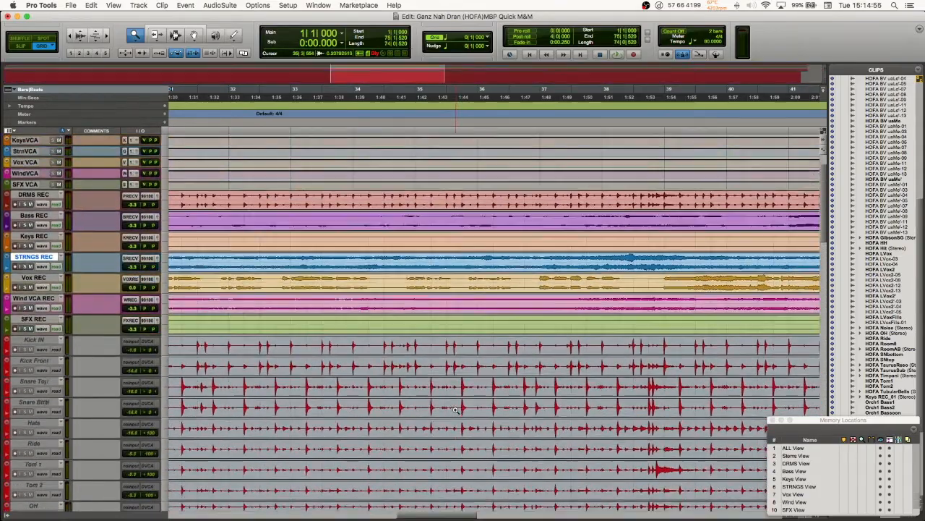
scroll(455, 410, up, 1)
scroll(455, 410, left, 15)
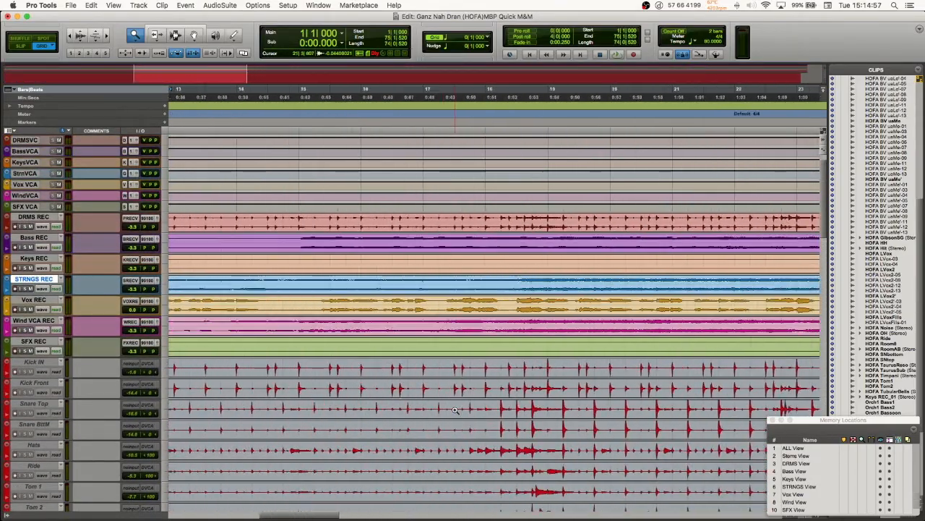
scroll(456, 410, up, 2)
scroll(456, 410, left, 10)
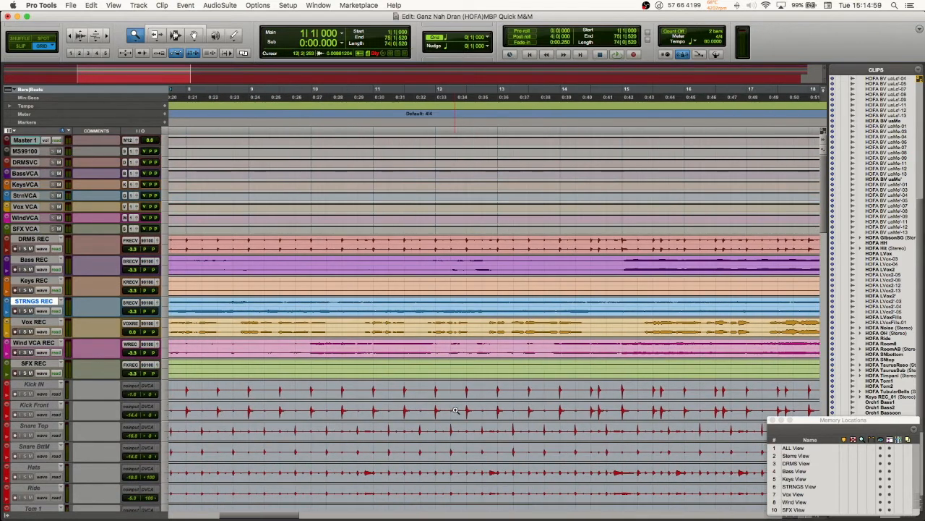
Step: Select the SFX REC track and look at the coloured stem tracks around bars 18 to 27
click(31, 364)
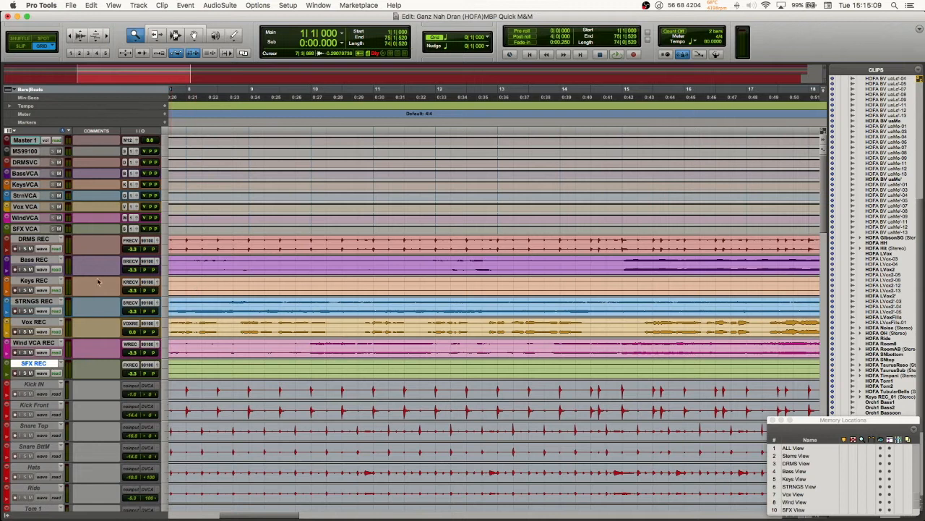
scroll(616, 394, right, 15)
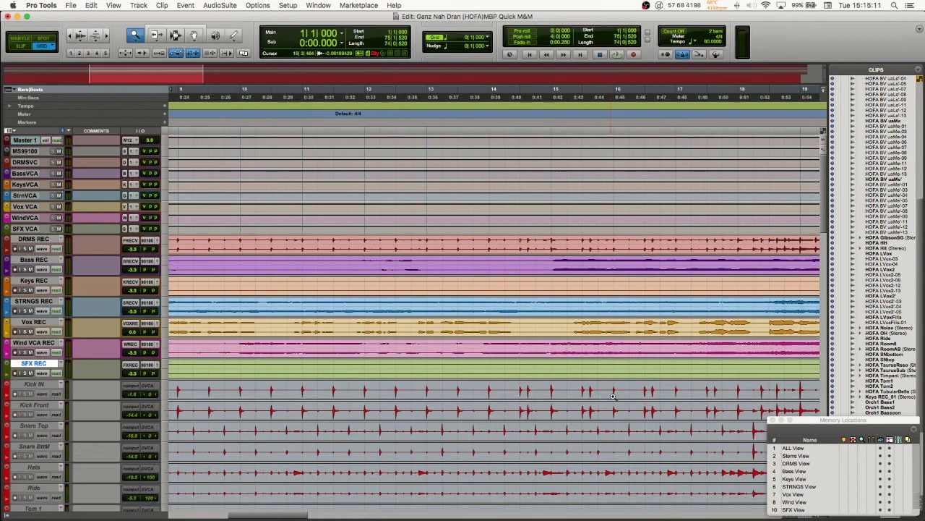
scroll(396, 403, right, 3)
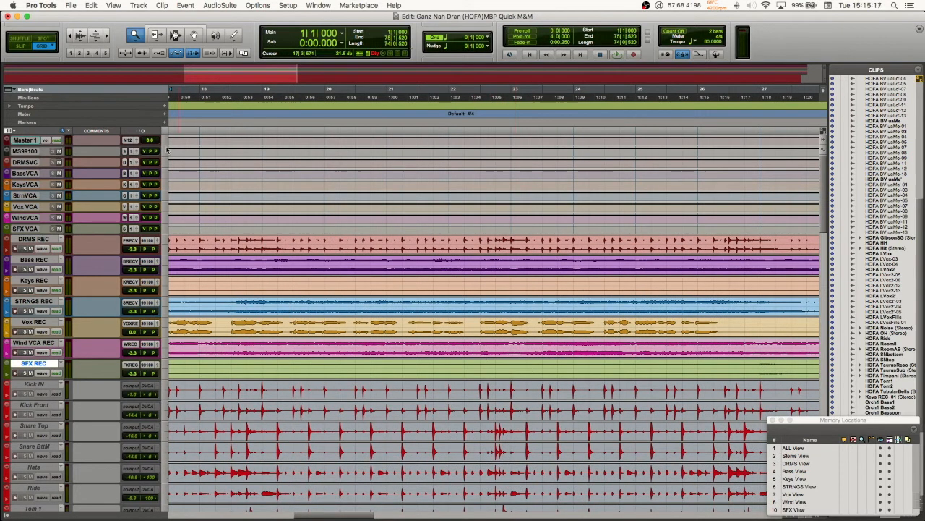
Step: Open the preferences at the Display colour coding options and move the dialog aside to uncover the track names
click(41, 6)
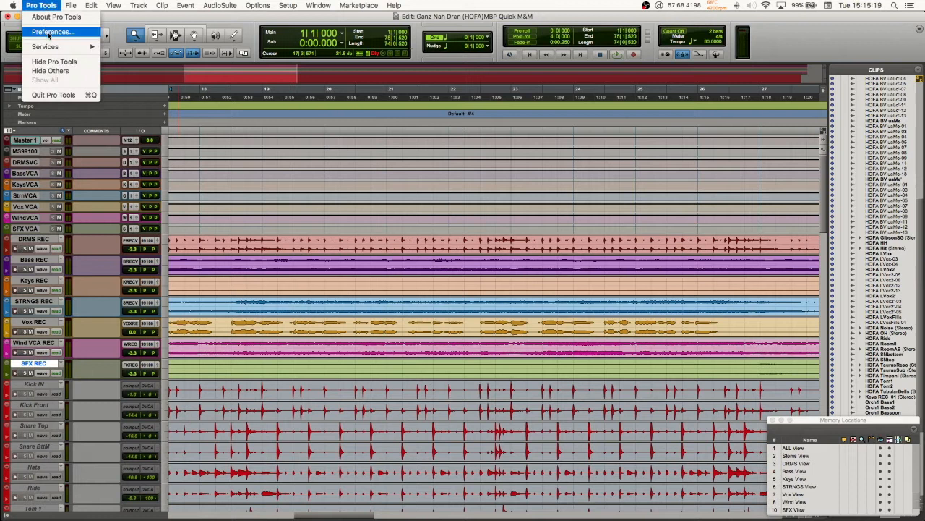
click(49, 32)
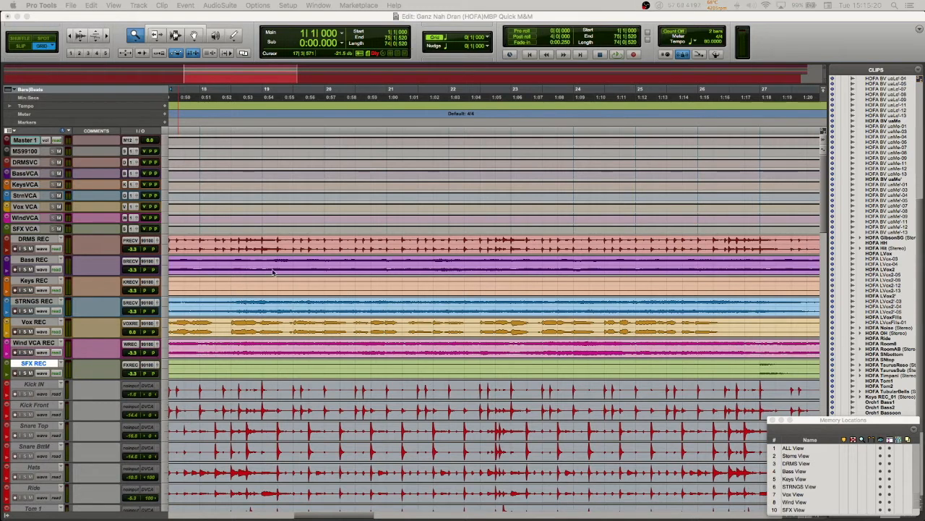
drag(569, 371, 433, 102)
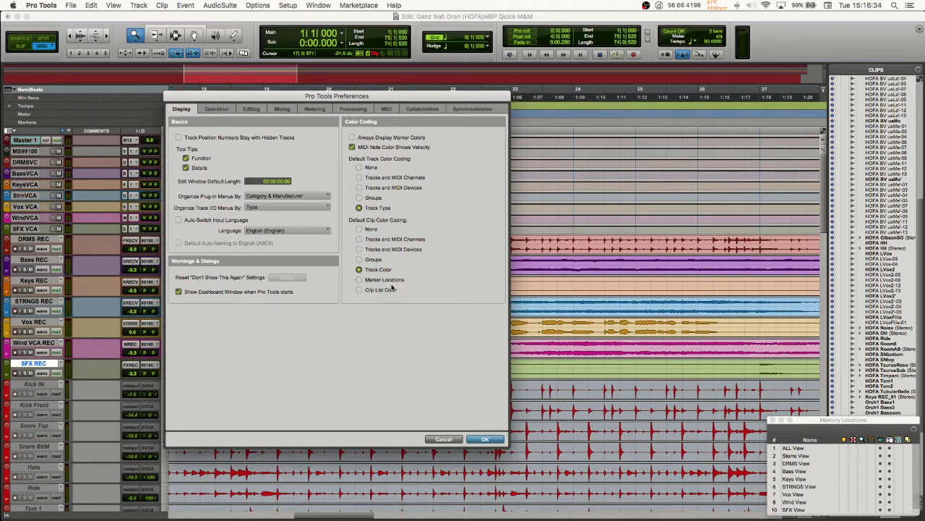
drag(293, 97, 661, 96)
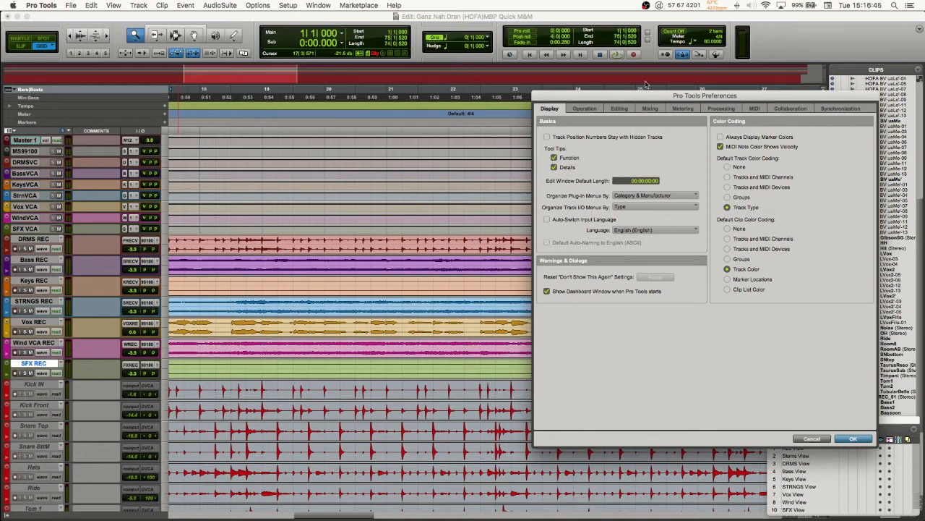
Step: Move the preferences dialog aside, accept the Track Type and Track Color coding settings, and return to the session start
drag(647, 98, 305, 56)
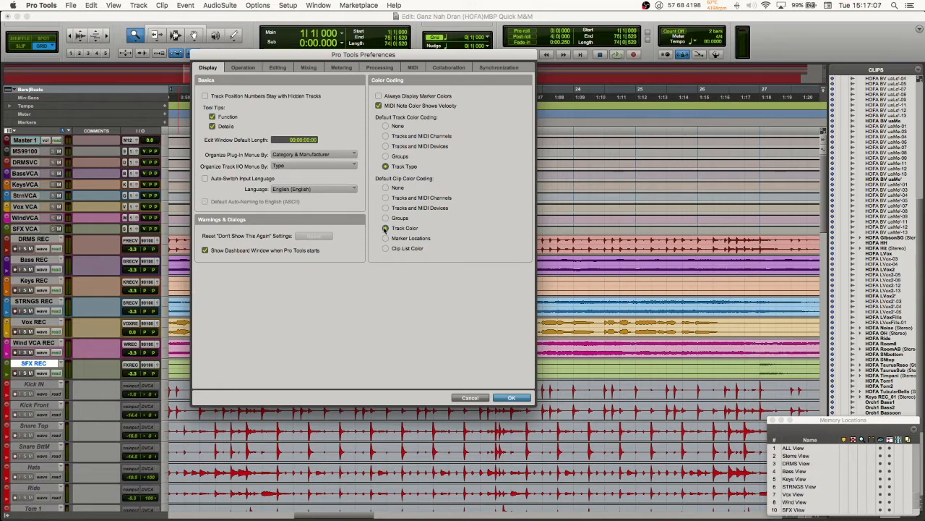
click(511, 399)
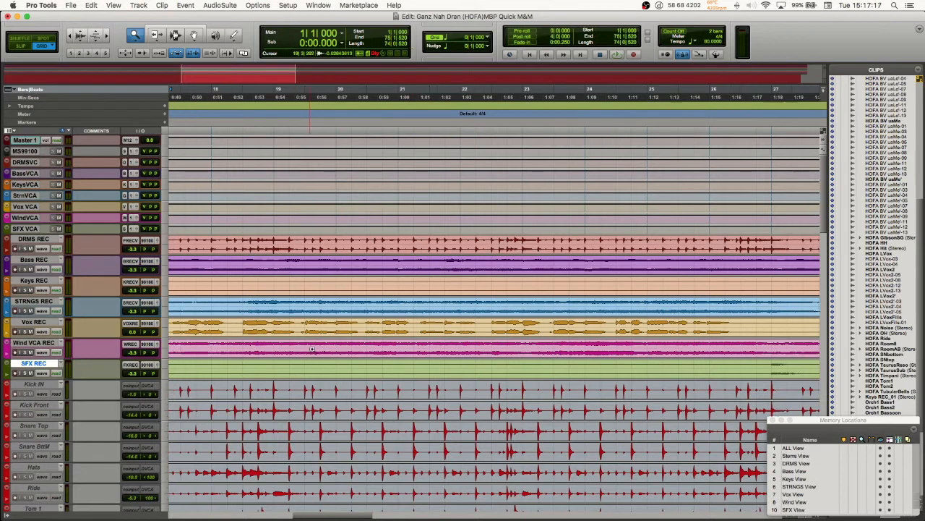
key(Return)
scroll(311, 349, left, 10)
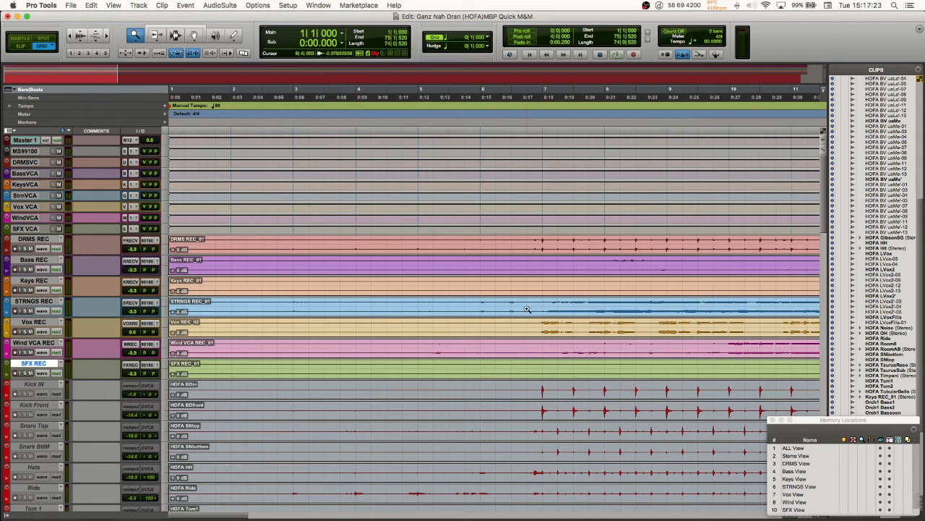
Step: Look along the coloured stem clips in the timeline to around bar 52 and go back to bar 1
scroll(526, 309, right, 15)
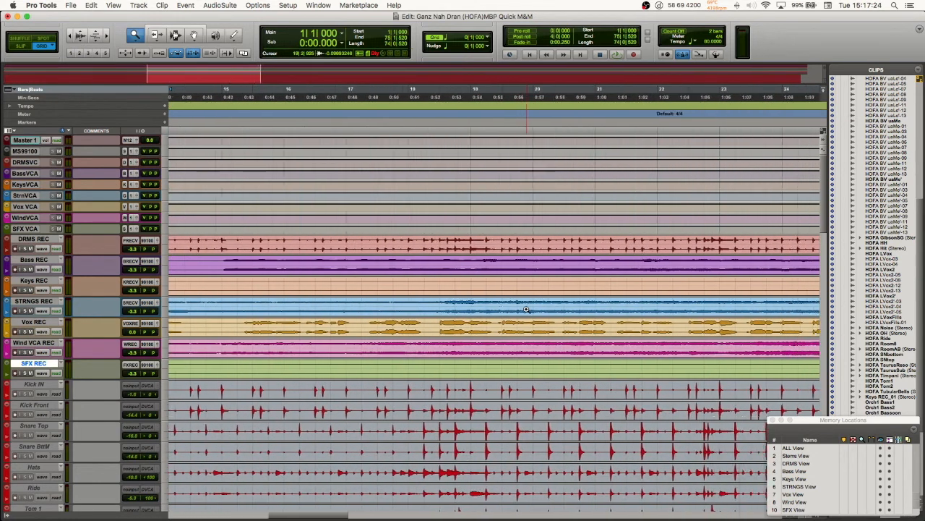
scroll(526, 309, right, 10)
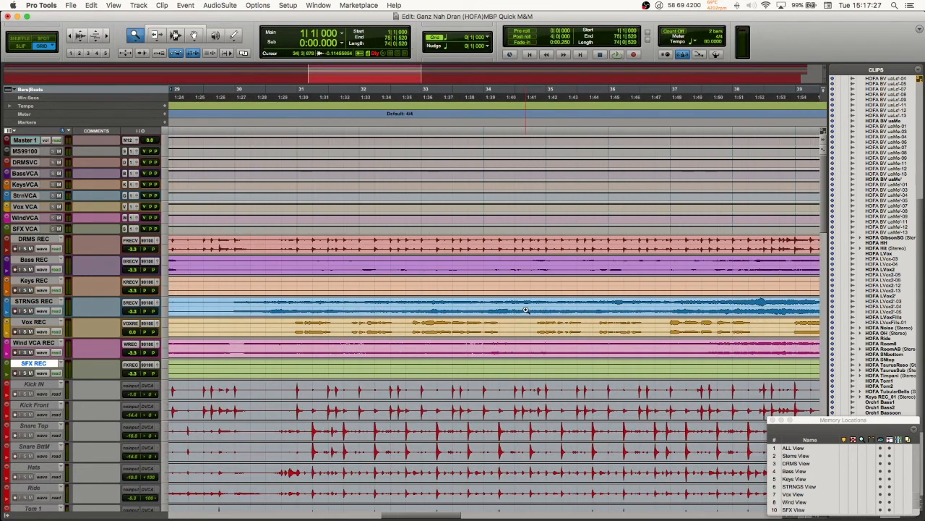
scroll(526, 310, right, 9)
scroll(526, 310, right, 5)
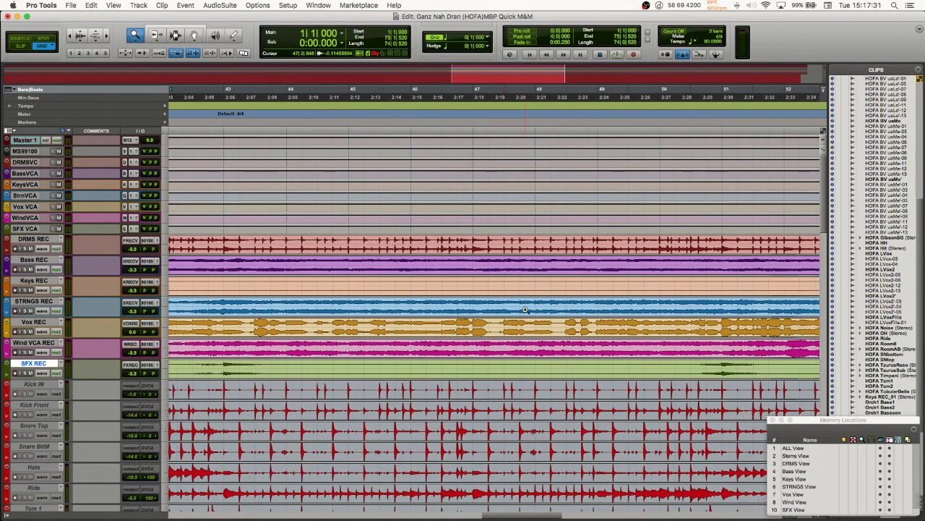
scroll(526, 310, left, 20)
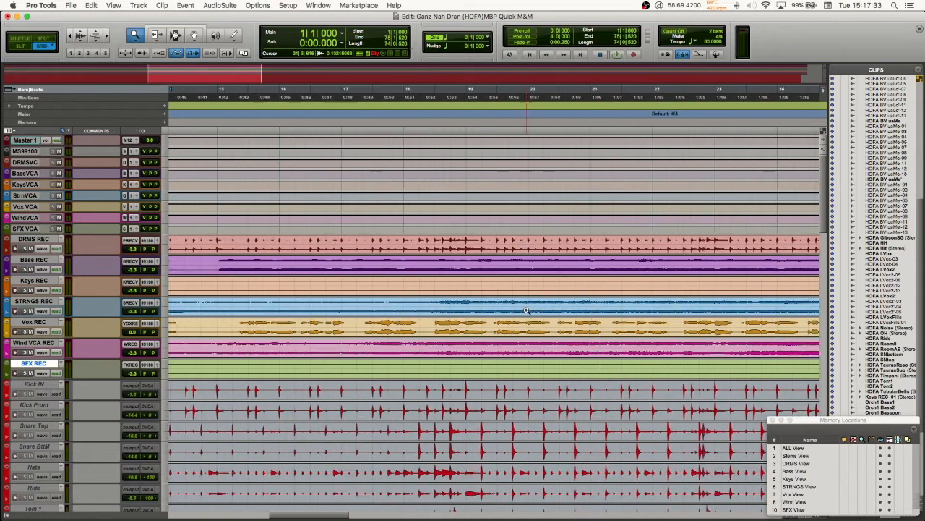
scroll(526, 310, left, 10)
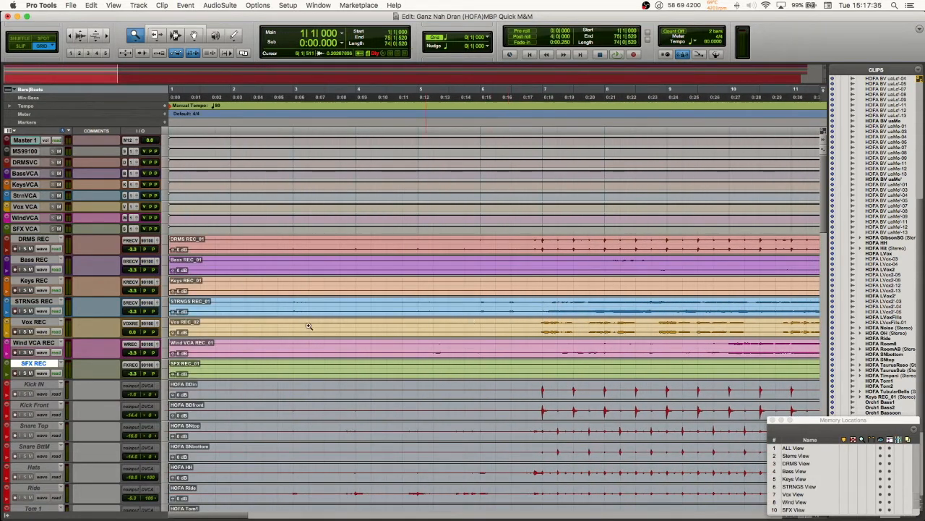
Step: Select the DRMS REC track, examine the source tracks below from Kick IN to Audio 37, and return to Master 1
click(47, 239)
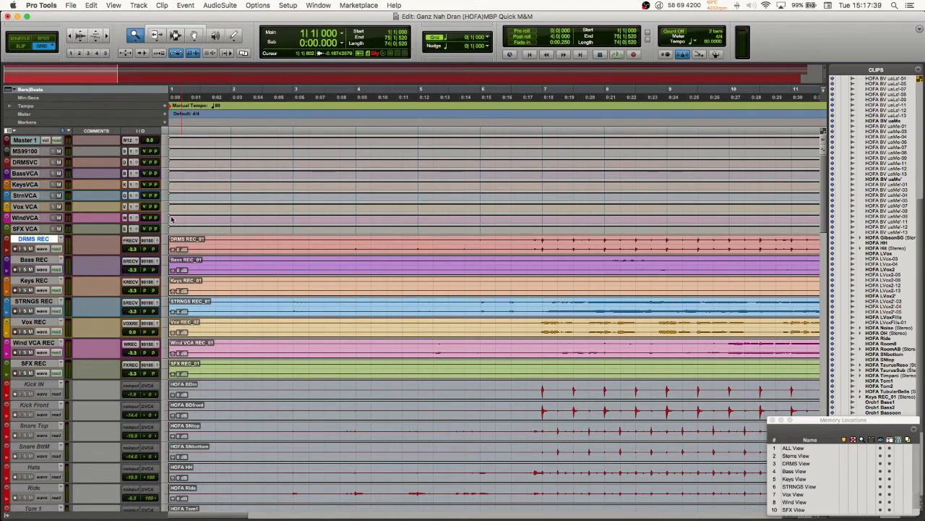
scroll(394, 397, down, 2)
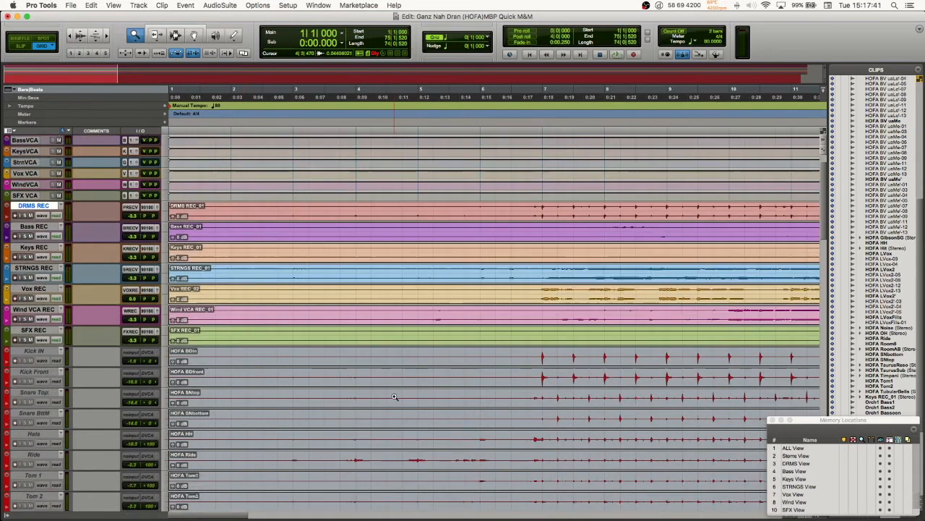
scroll(394, 397, down, 12)
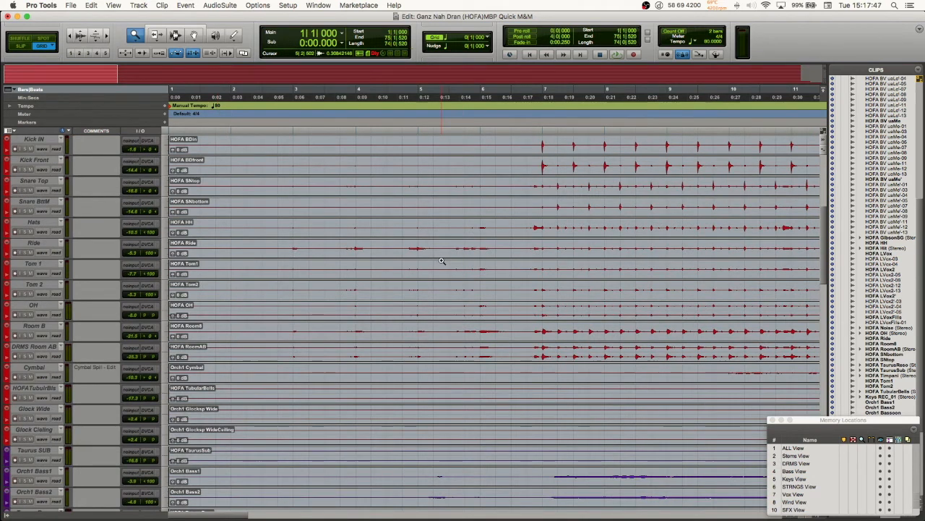
scroll(274, 336, down, 5)
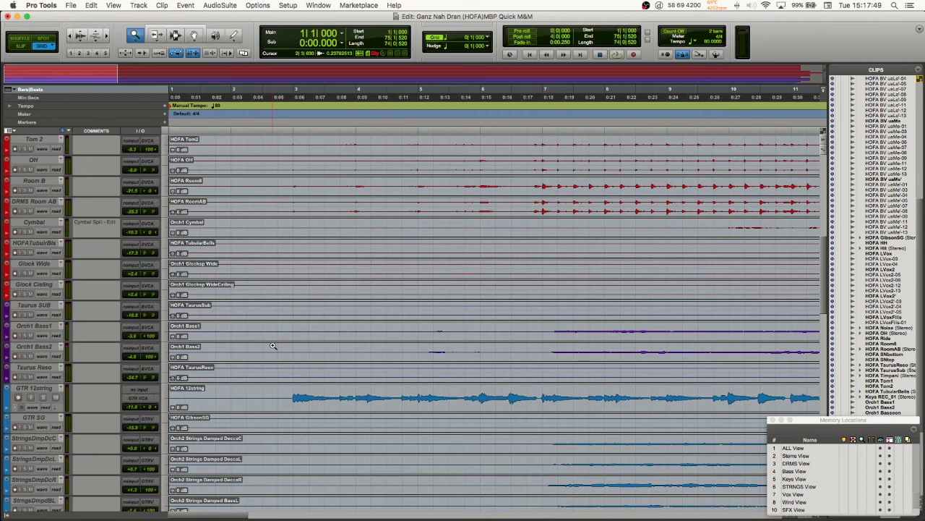
scroll(219, 452, down, 2)
scroll(219, 453, down, 5)
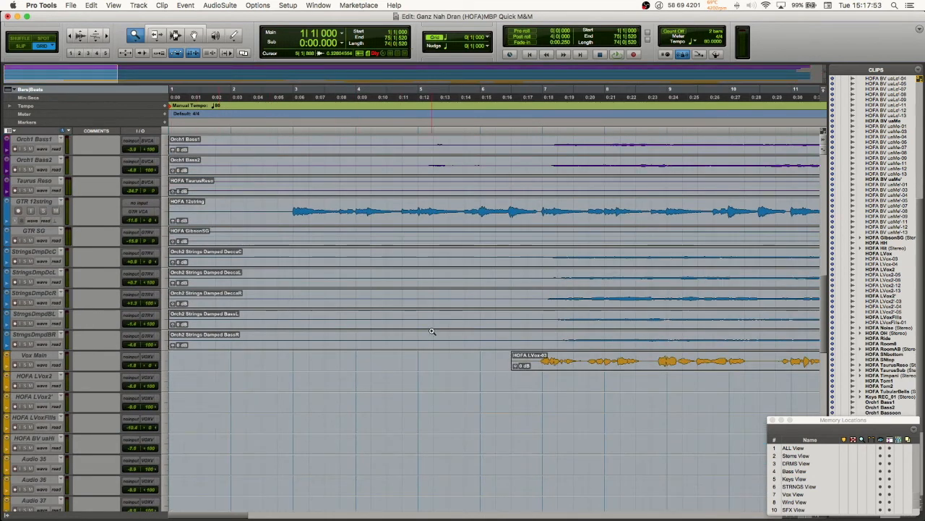
scroll(496, 329, up, 10)
scroll(493, 327, up, 8)
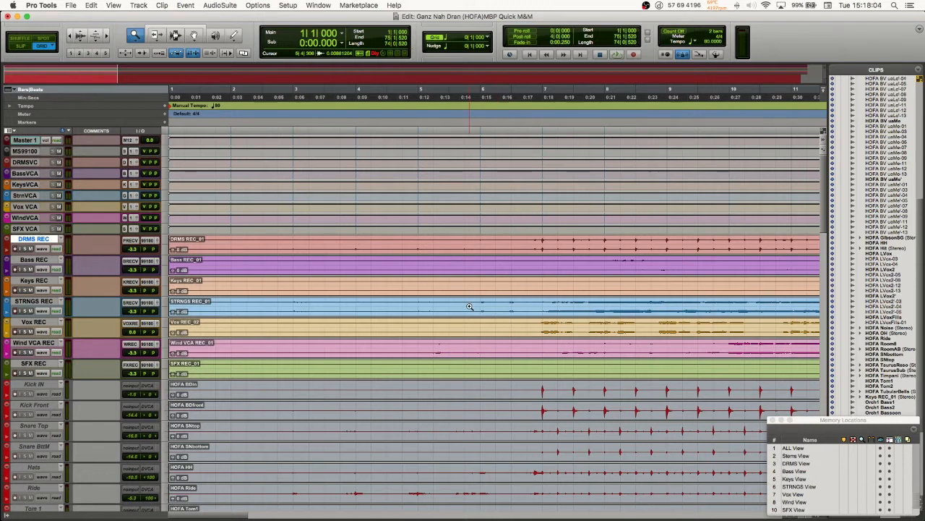
Step: Select all seven stem tracks from DRMS REC through SFX REC together in the Edit window
scroll(469, 307, right, 6)
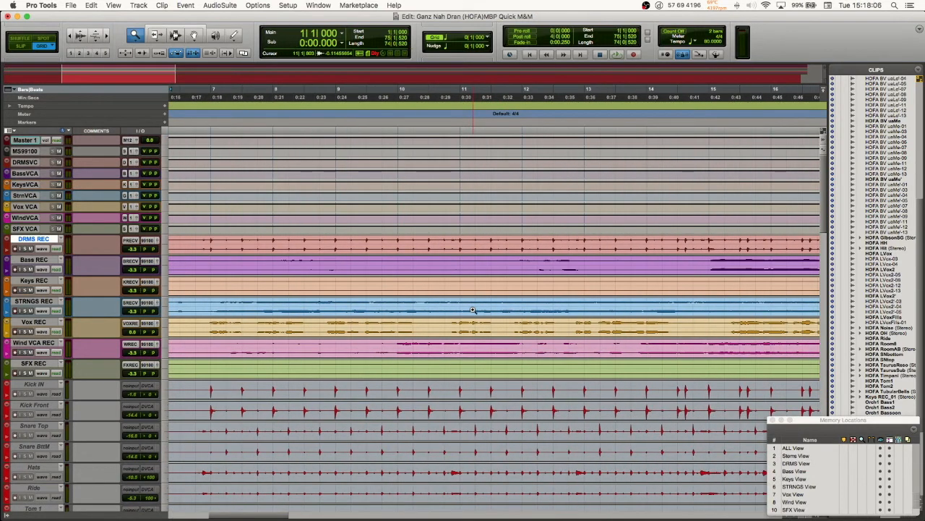
scroll(470, 309, left, 6)
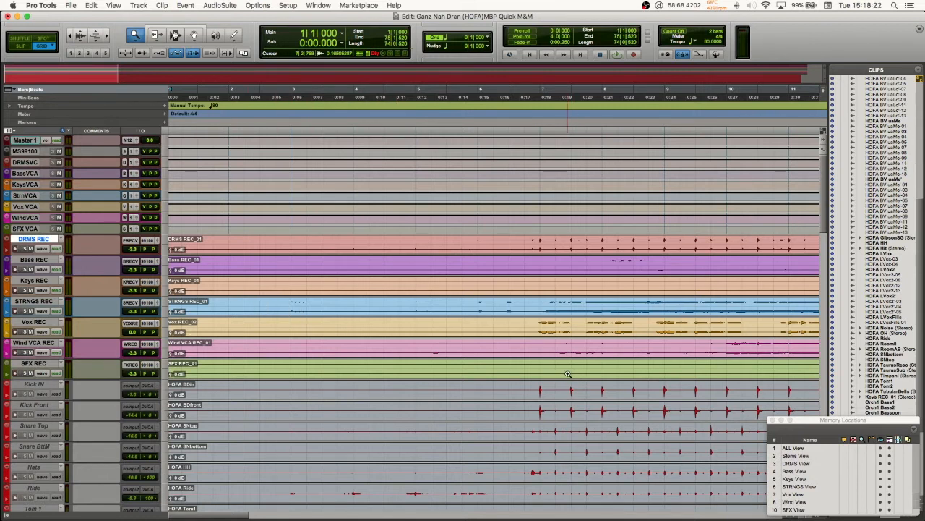
scroll(566, 373, down, 1)
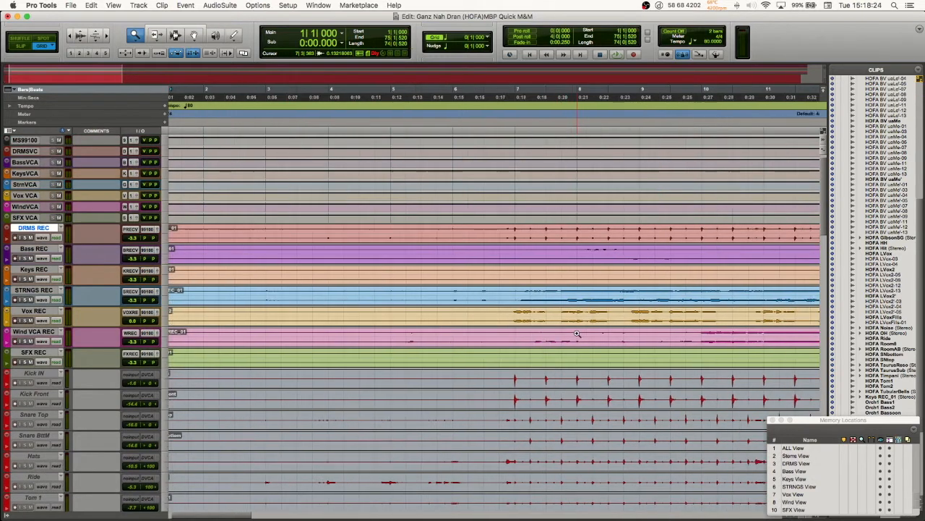
scroll(572, 354, right, 5)
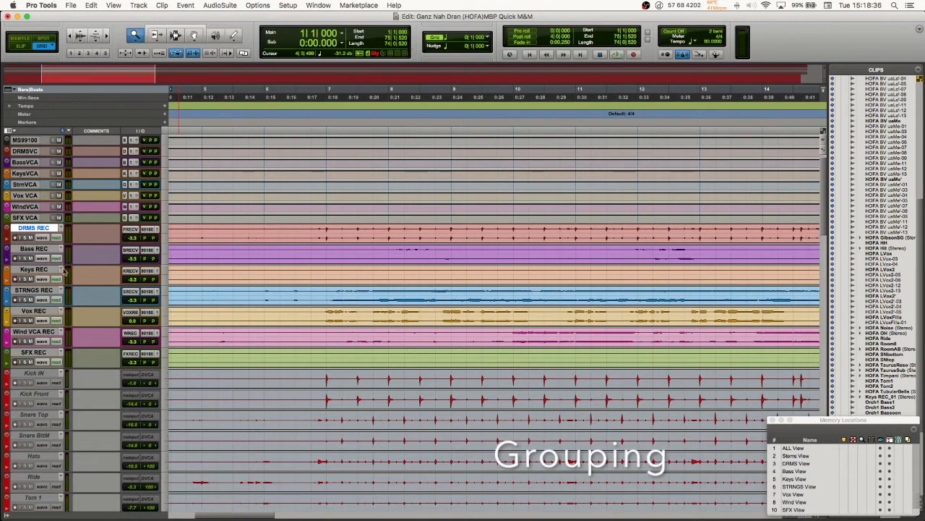
shift+click(49, 270)
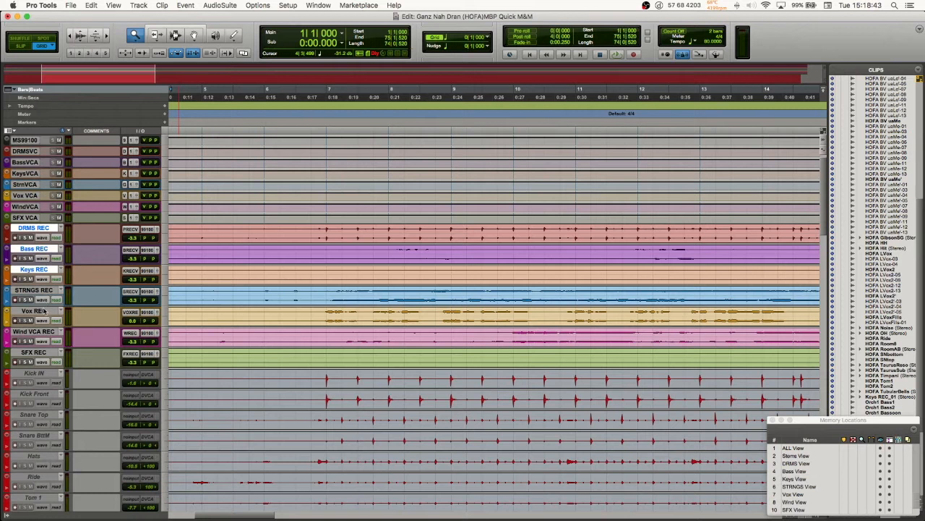
click(34, 228)
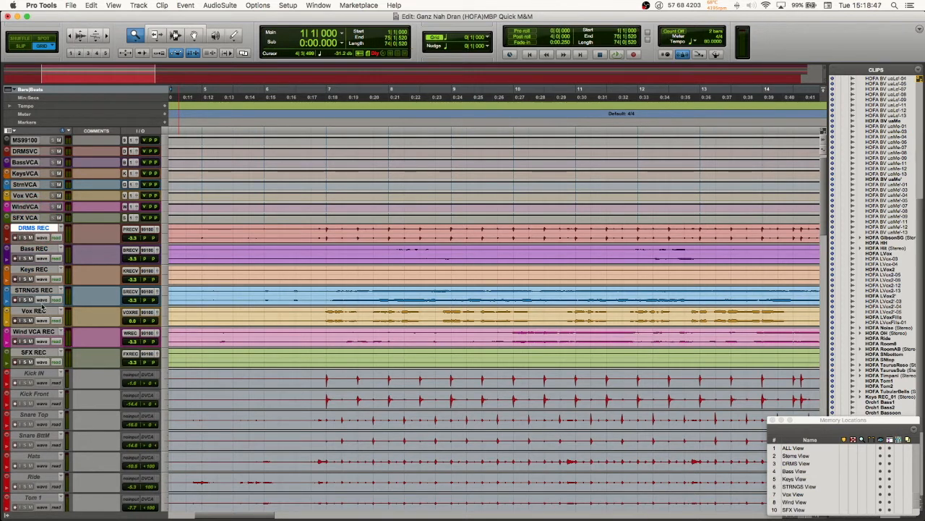
shift+click(33, 353)
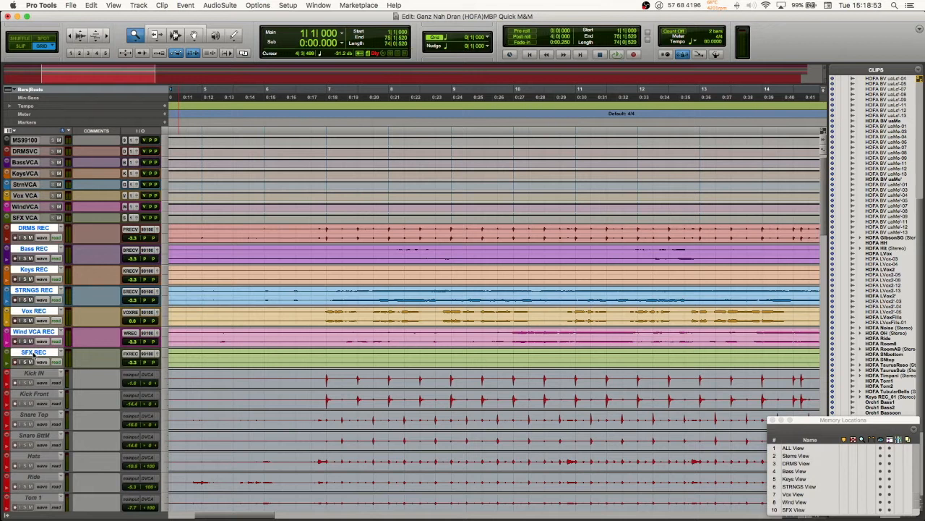
scroll(47, 347, up, 1)
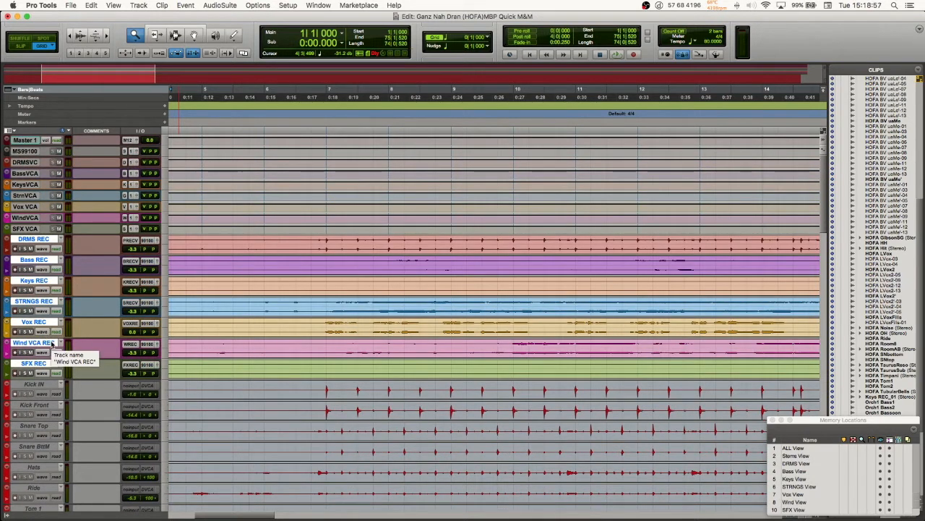
key(super+g)
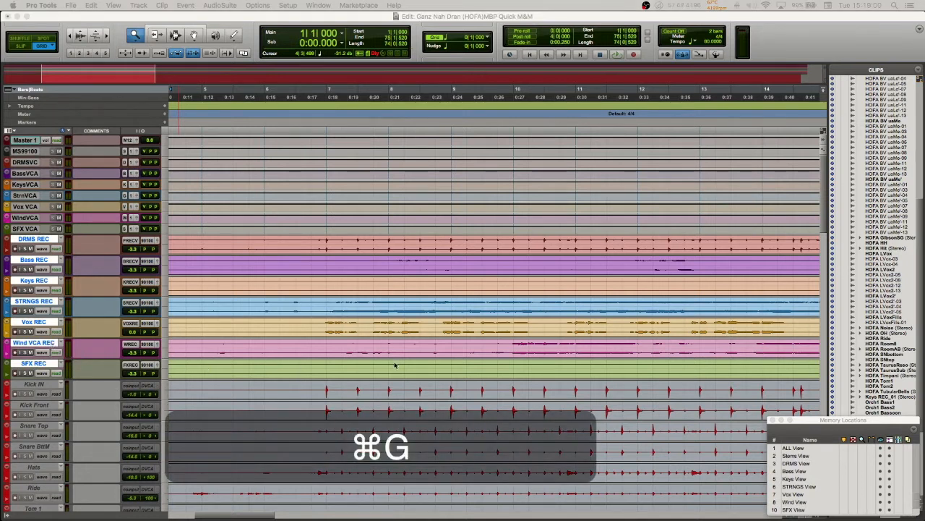
drag(412, 340, 238, 110)
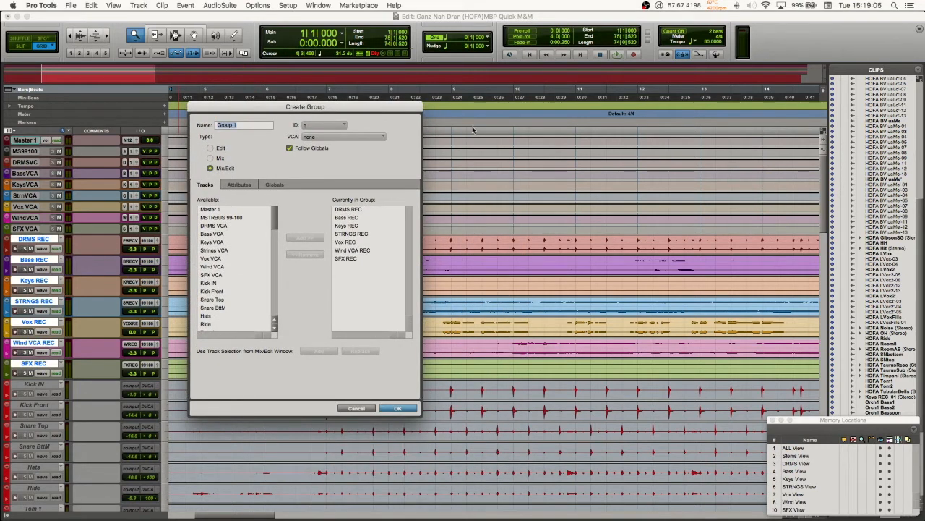
click(357, 408)
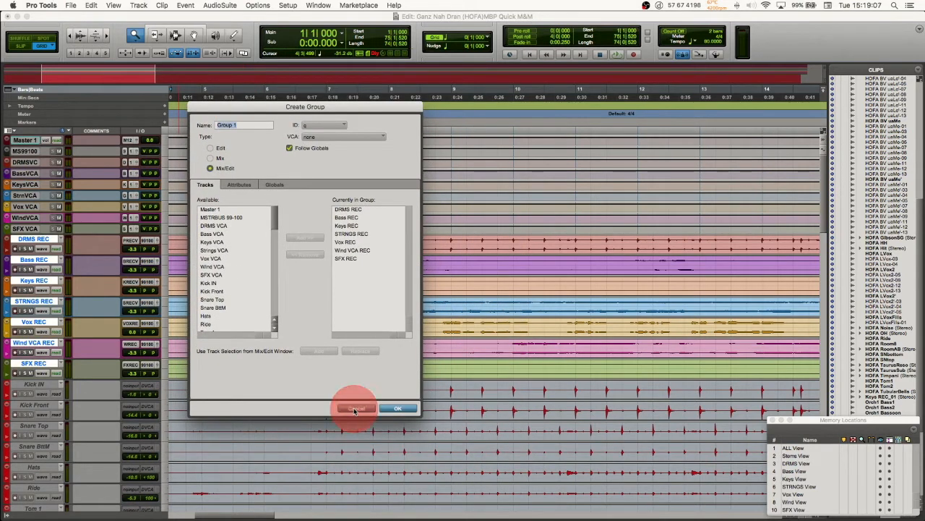
Step: Open Create Group for the selected REC tracks, examine the group ID banks and the available tracks, and cancel without creating it
key(super+g)
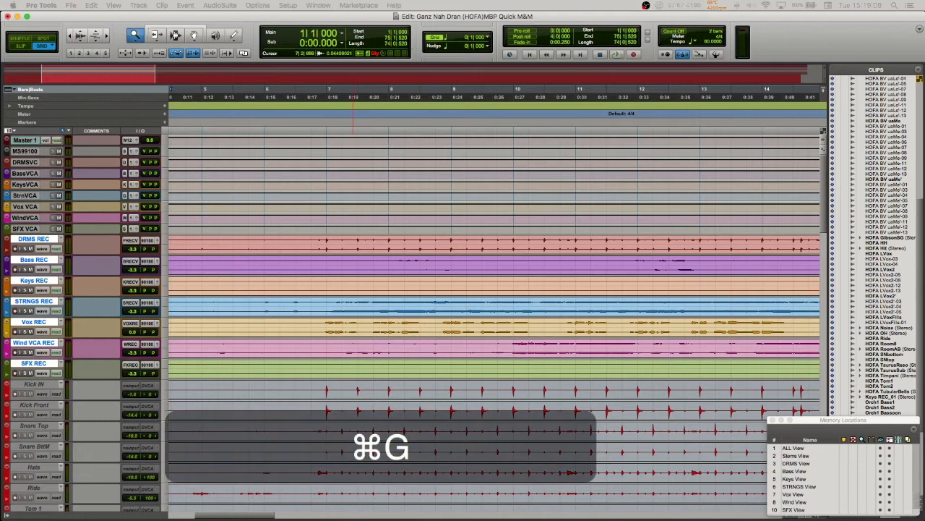
drag(496, 227, 341, 104)
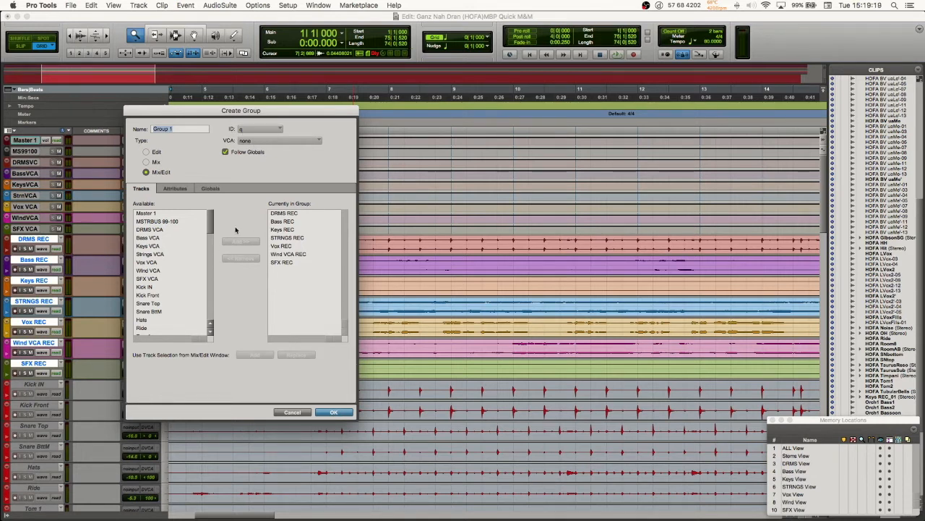
click(263, 134)
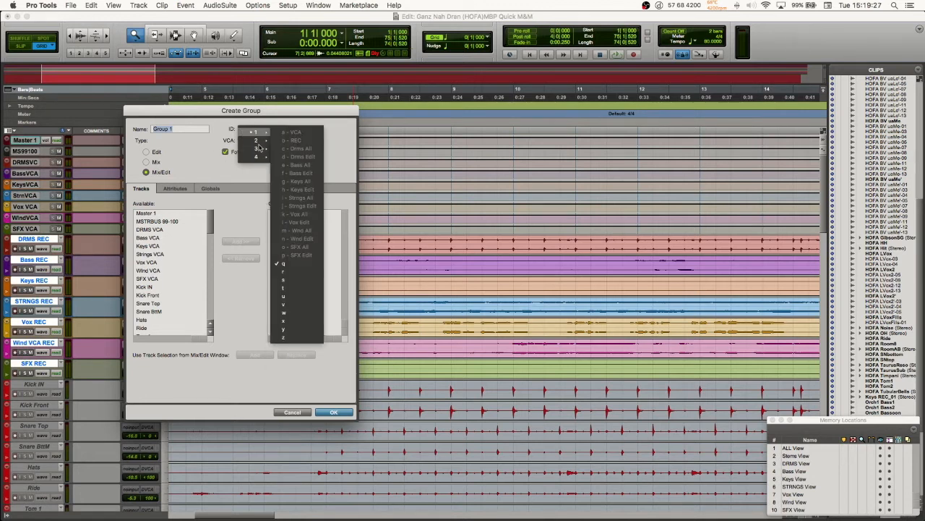
mouse_move(258, 132)
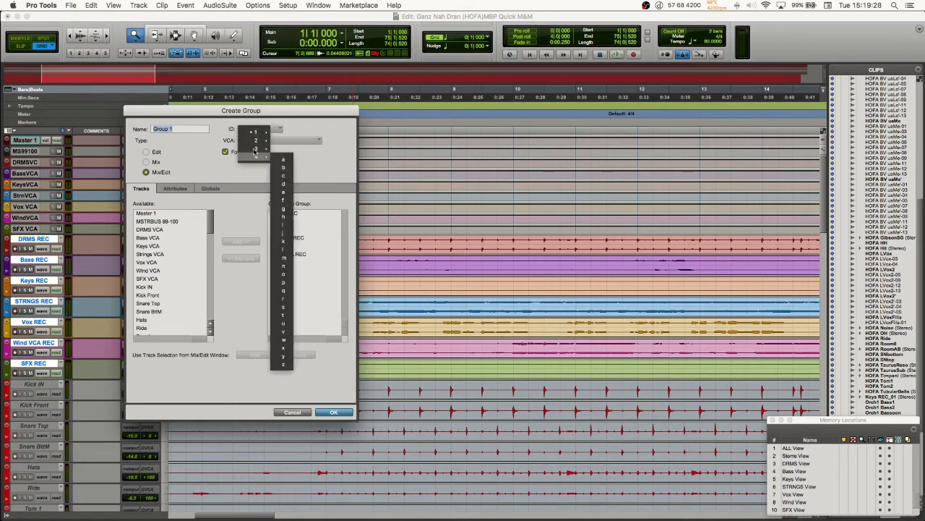
click(177, 144)
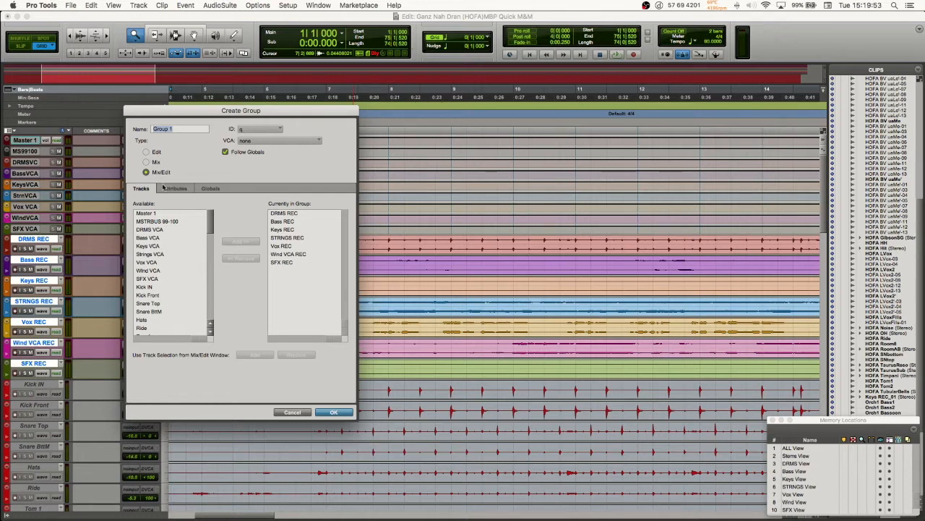
scroll(172, 298, down, 3)
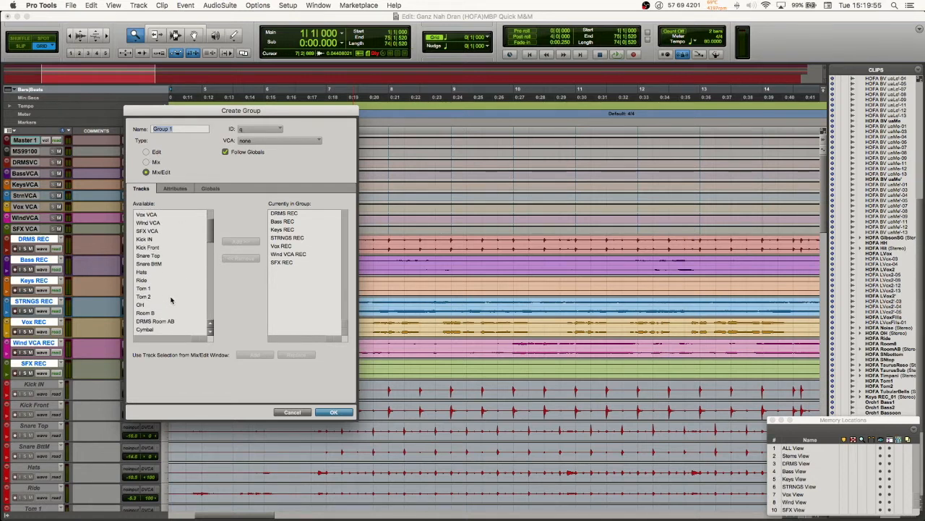
click(293, 413)
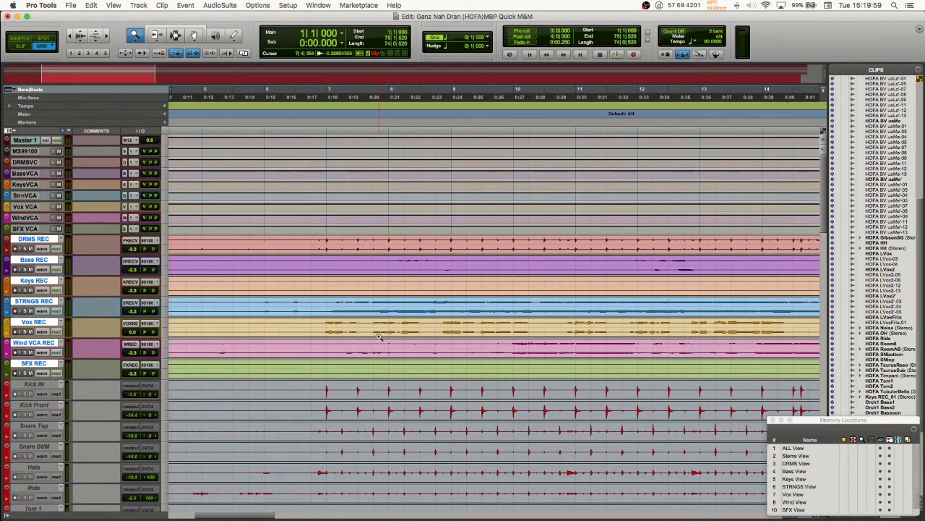
Step: Alternate between the Mix and Edit windows with the REC tracks selected, finishing in the Mix window
key(super+equal)
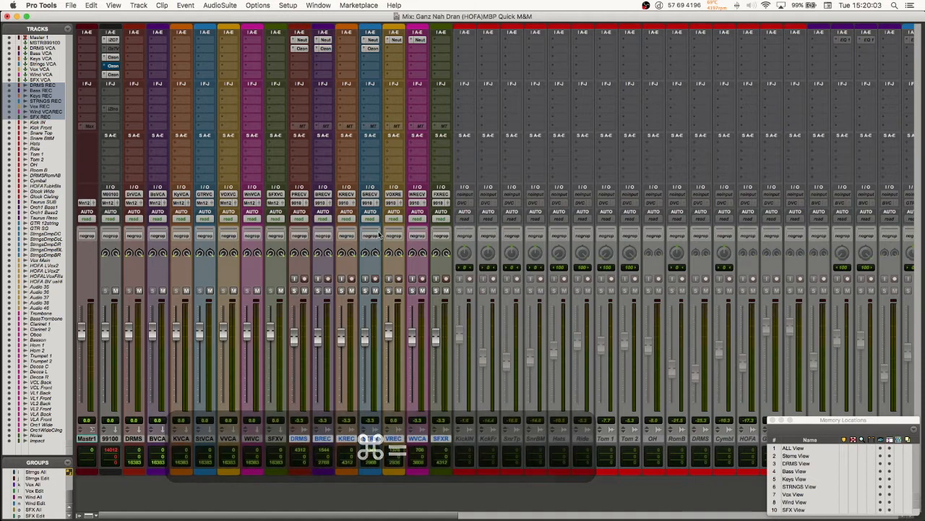
key(super+equal)
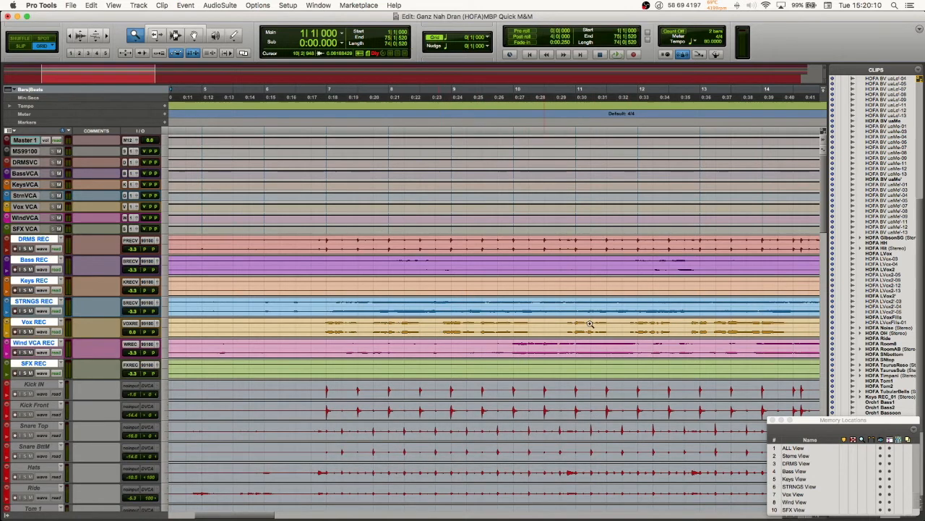
key(super+equal)
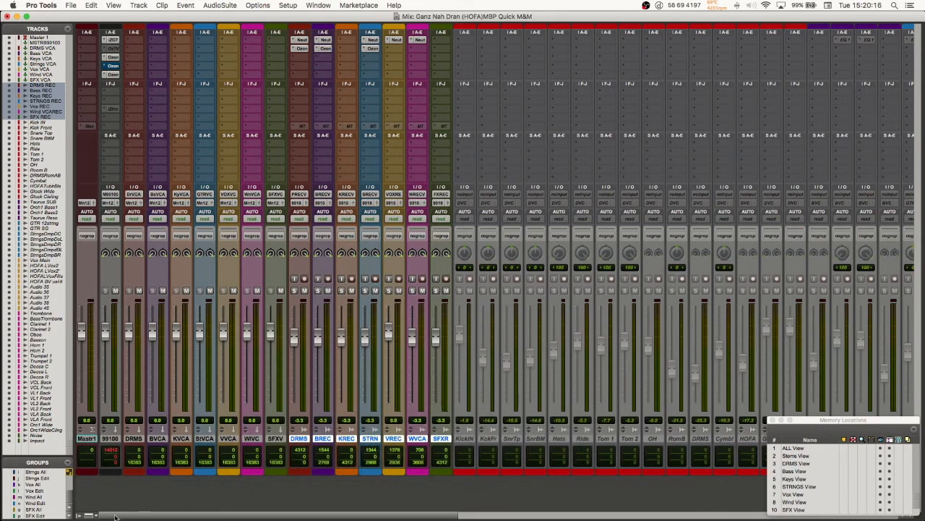
Step: Hide and show the Tracks and Groups lists in the Mix window twice, leaving them shown
click(36, 463)
click(39, 463)
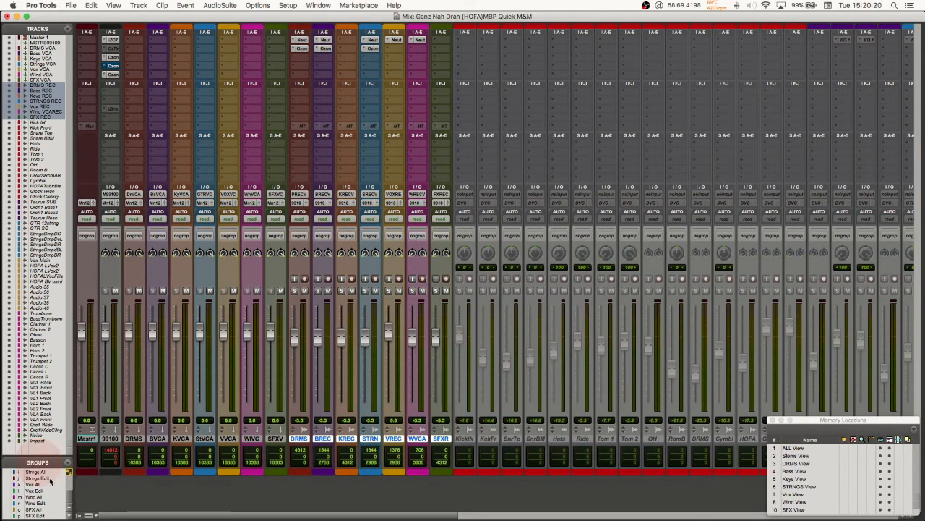
click(78, 516)
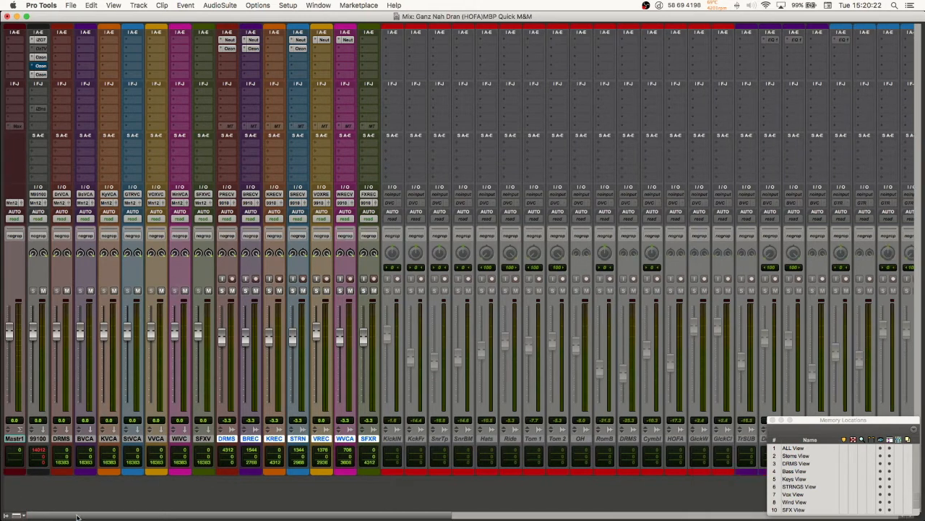
click(5, 514)
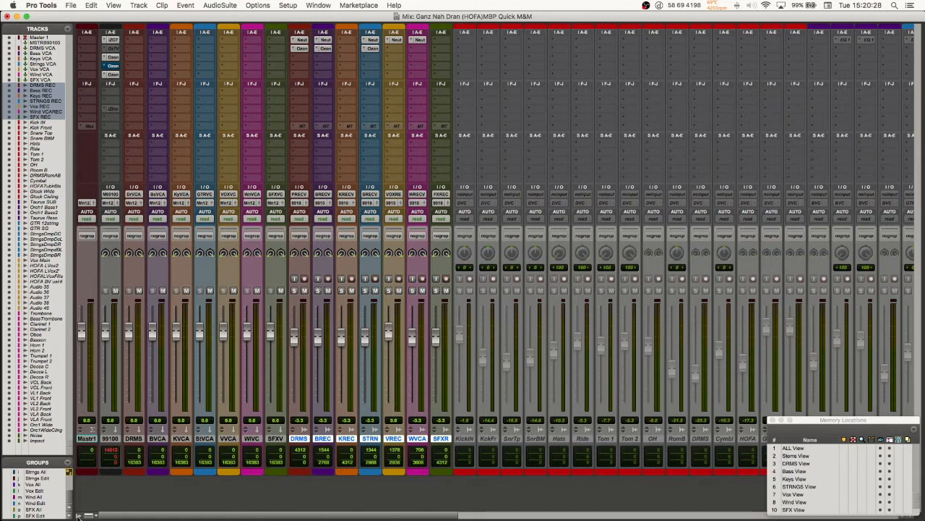
click(78, 515)
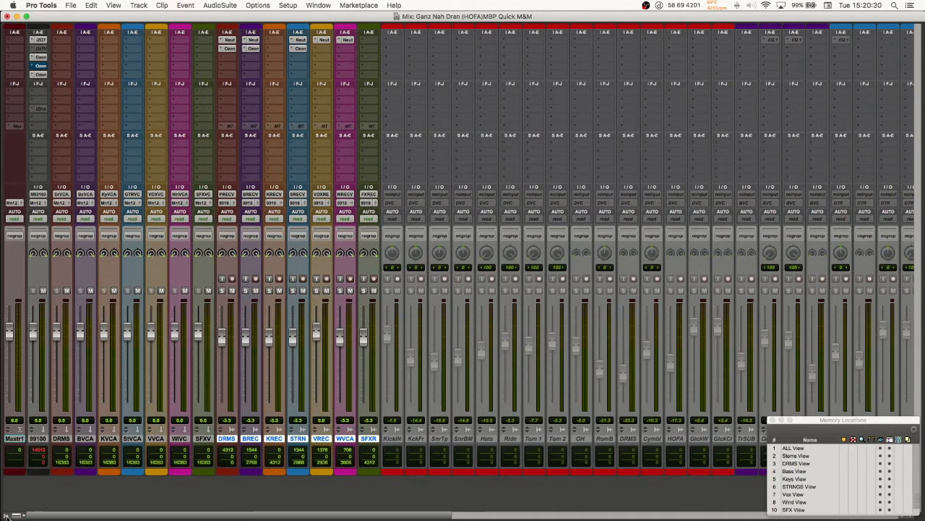
click(5, 514)
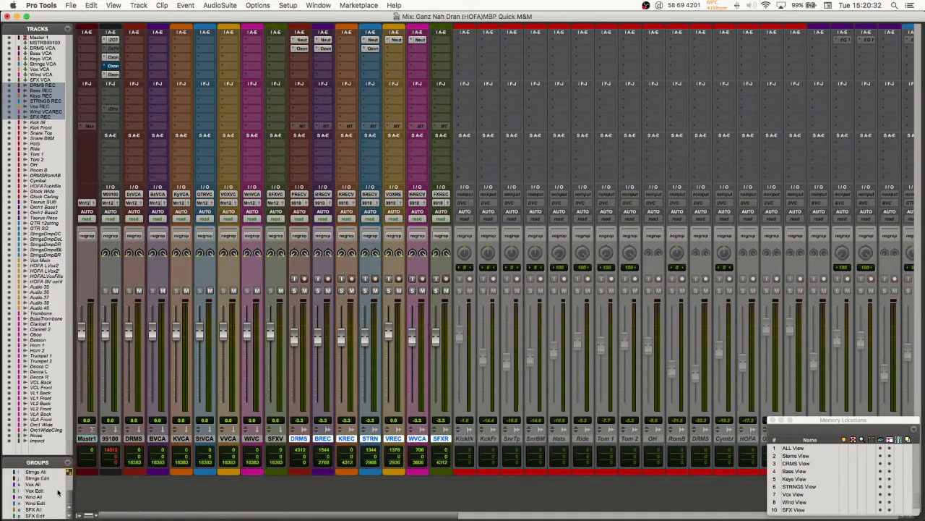
Step: Look at the group commands and examine the Groups list from <ALL> through SFX Edit
click(69, 465)
click(47, 460)
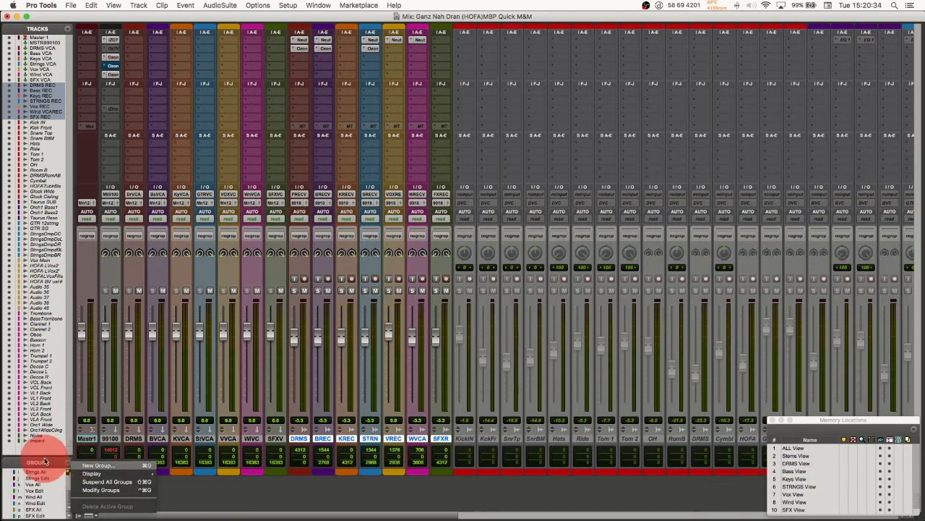
scroll(35, 504, up, 5)
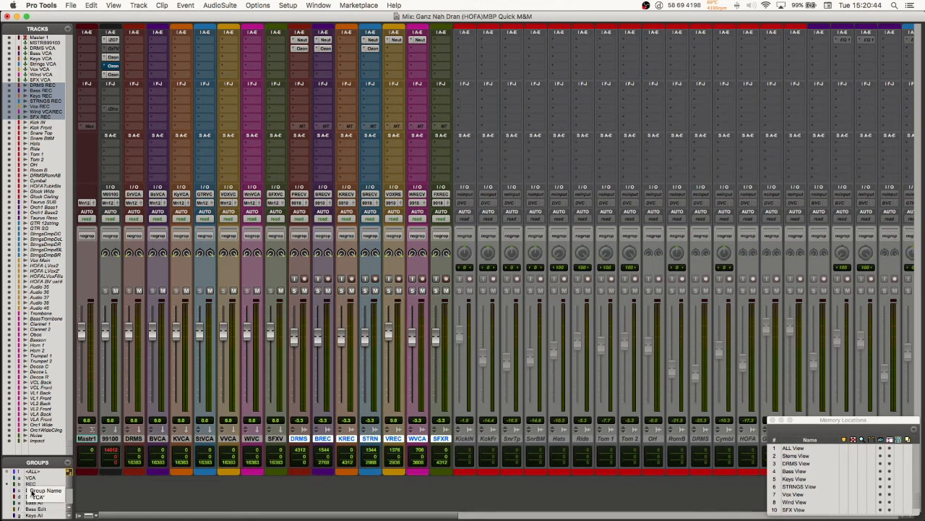
scroll(32, 506, down, 1)
scroll(32, 506, down, 8)
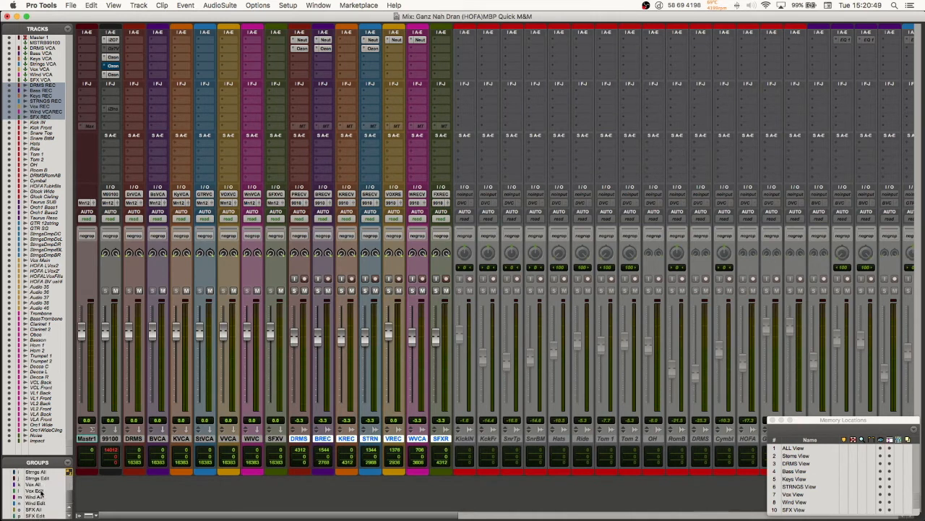
scroll(23, 486, up, 9)
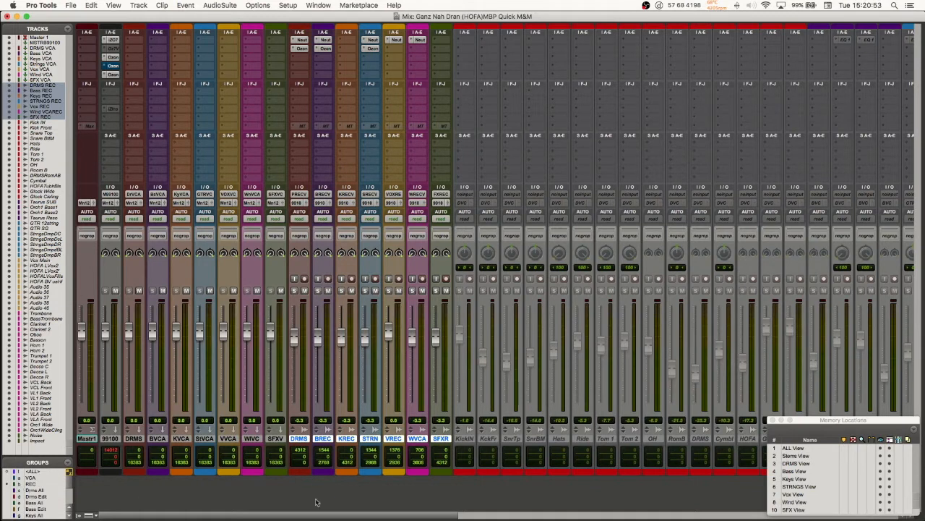
Step: Toggle the REC group on and off in the Mix window, and check the Edit window before returning to the mixer
click(363, 491)
key(b)
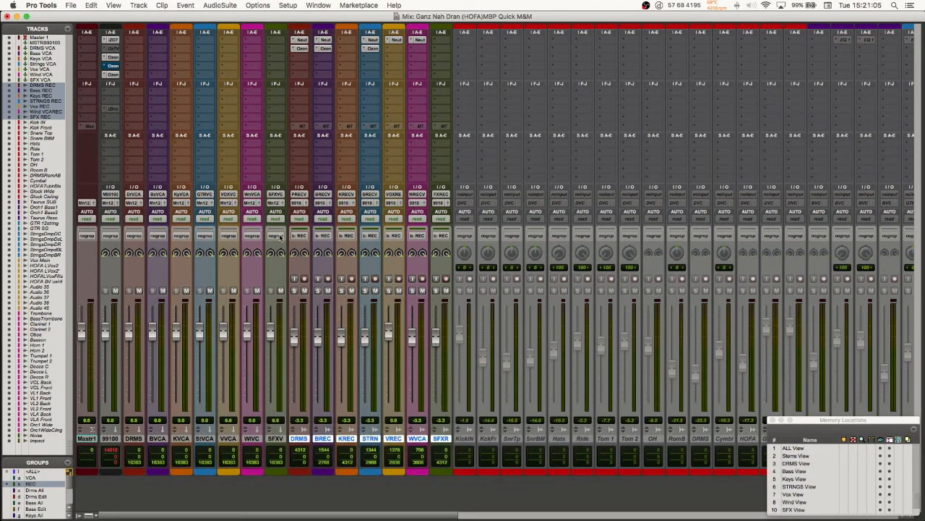
key(b)
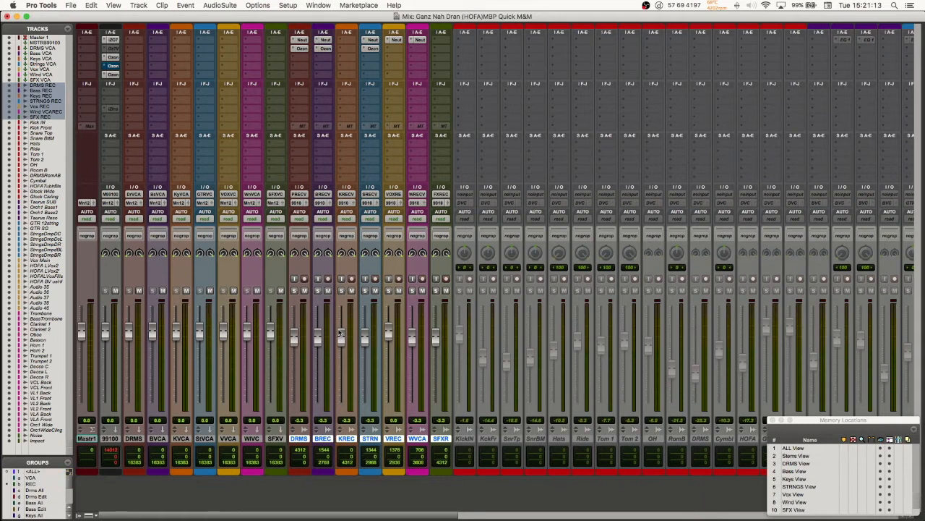
key(b)
key(super+equal)
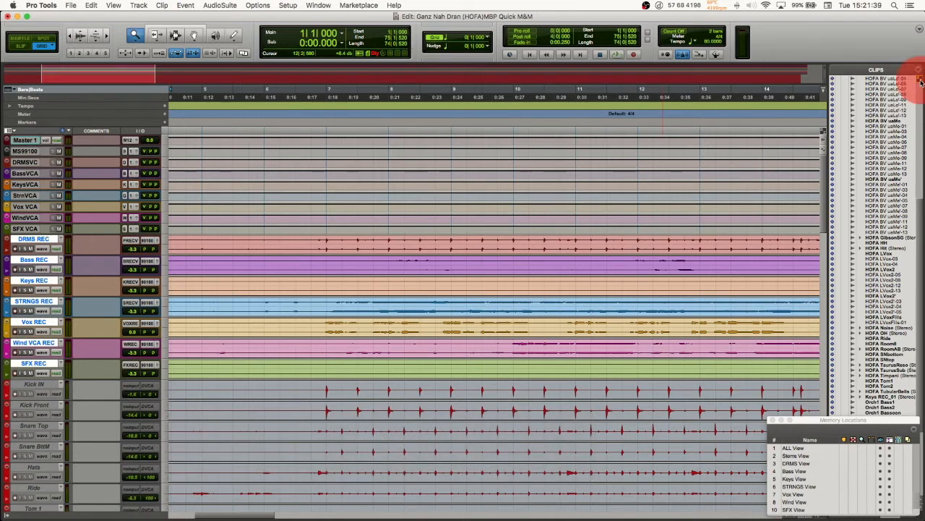
key(super+equal)
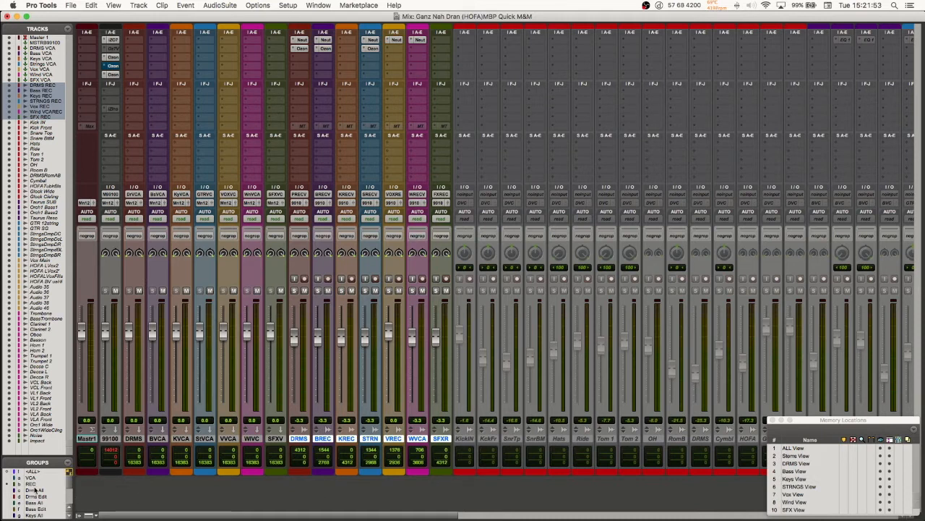
Step: Activate the REC, Drms All and Bass All groups and check the group assignments on the channel strips
key(b)
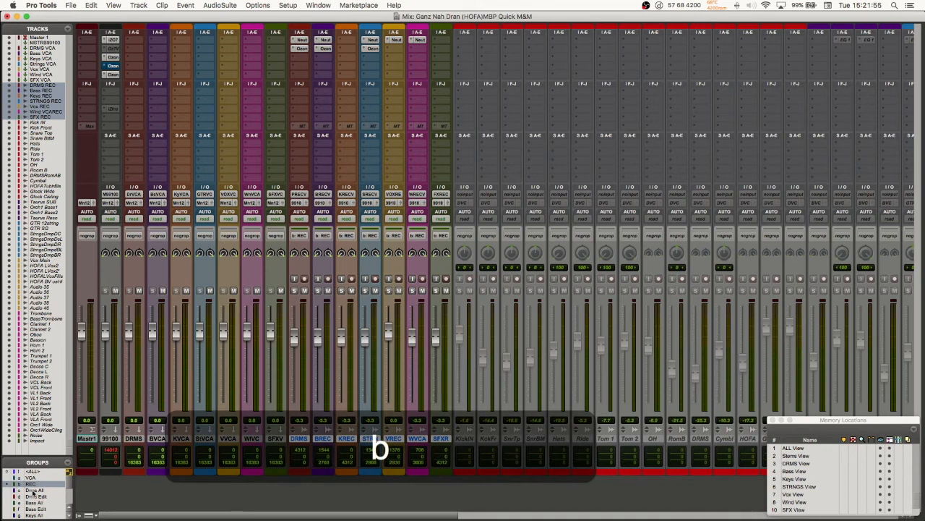
key(c)
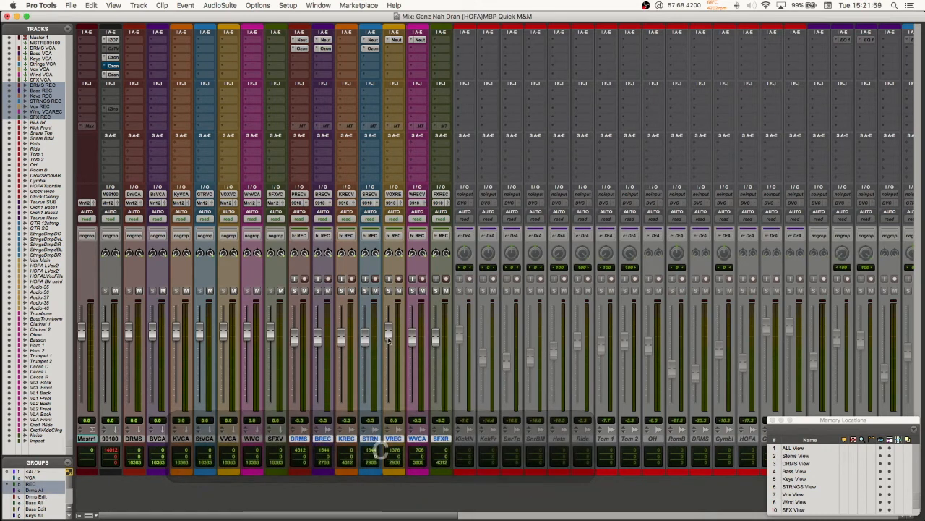
scroll(383, 433, right, 15)
scroll(390, 344, right, 5)
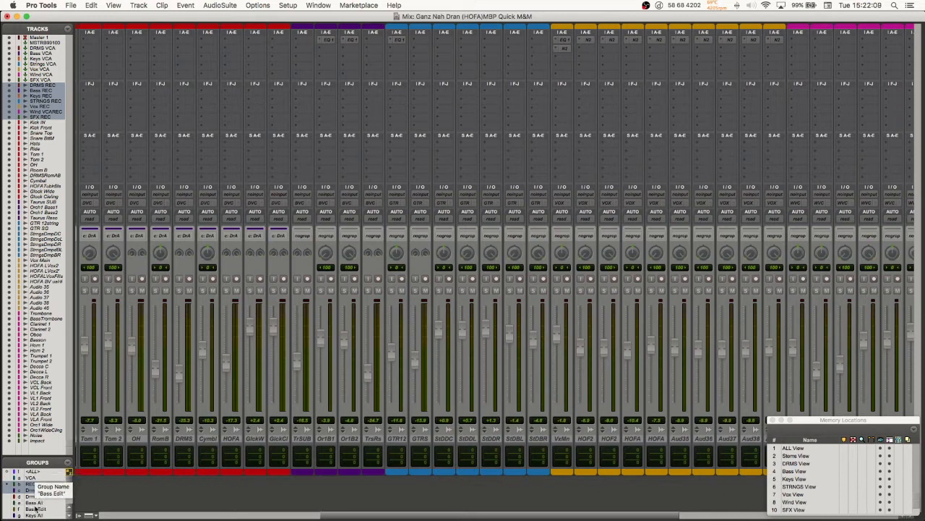
key(e)
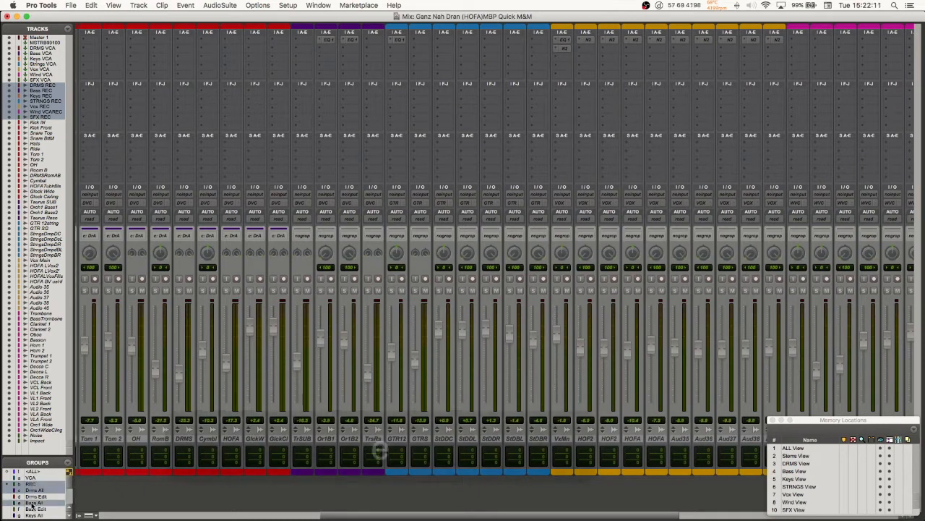
key(e)
key(e)
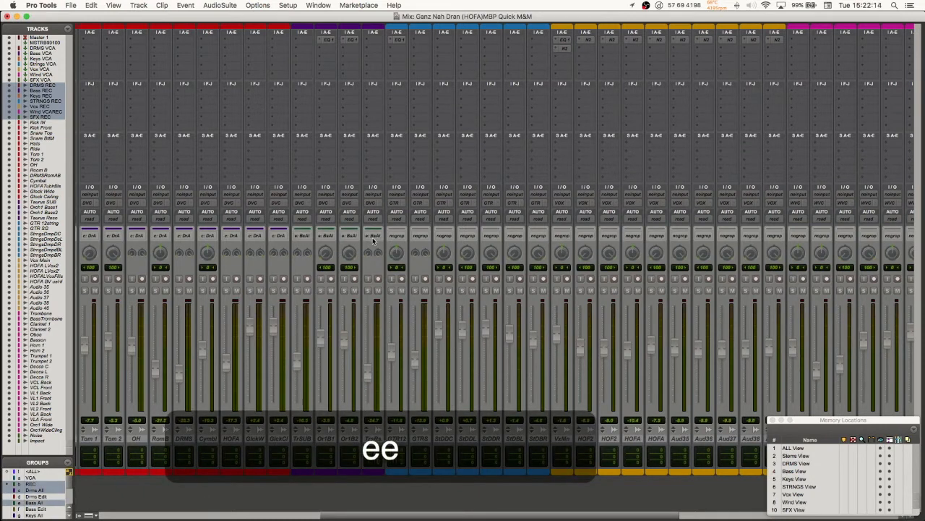
Step: Toggle the Drms All group off and on, leaving it off while REC and Bass All stay active
scroll(289, 334, left, 10)
scroll(289, 335, left, 2)
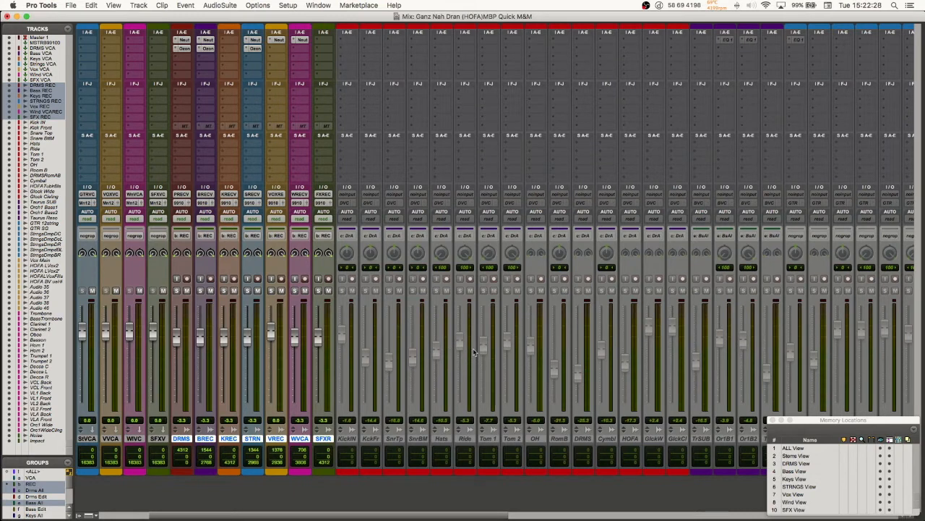
key(c)
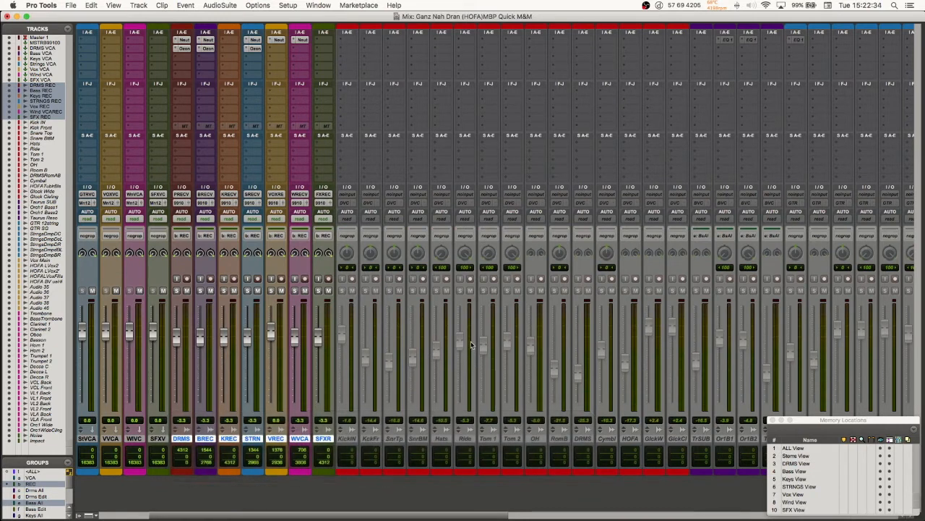
key(c)
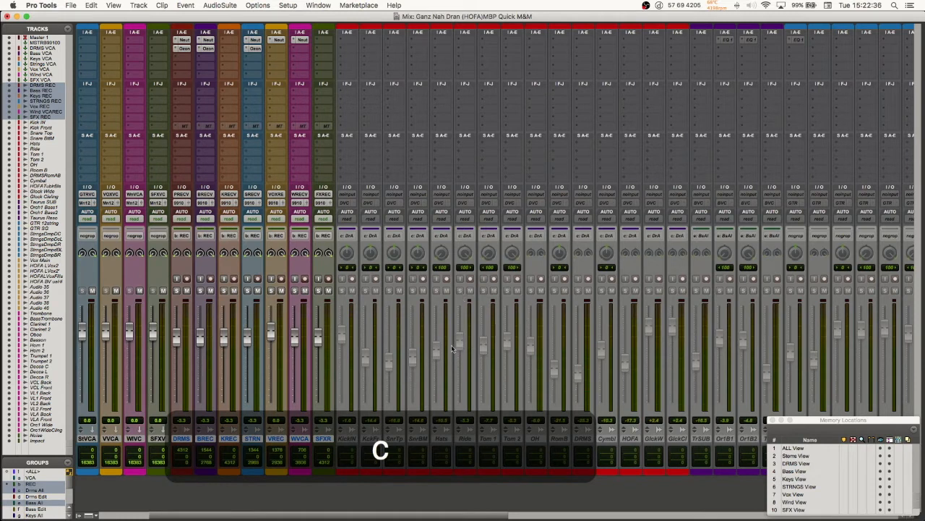
key(c)
scroll(450, 336, left, 5)
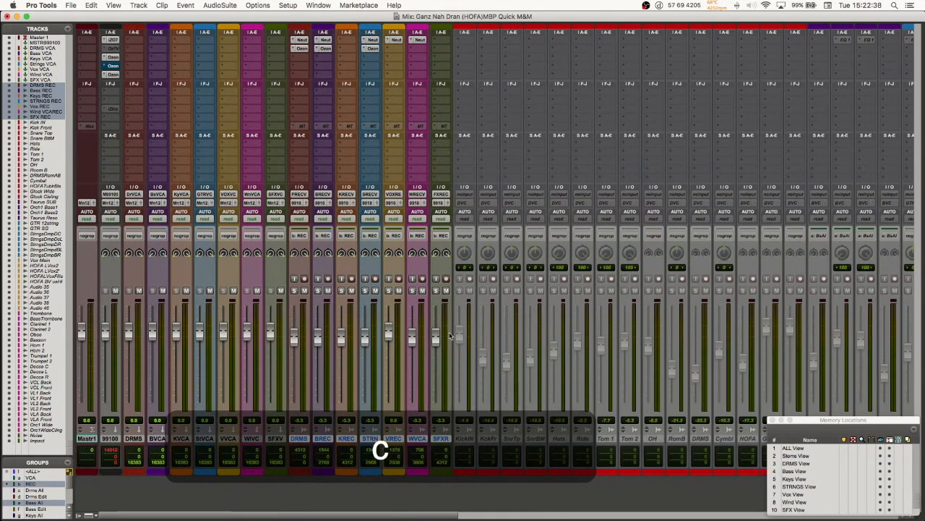
Step: Try lowering the Vox REC fader with the REC group active and the STRNGS REC fader with it suspended, undoing both moves
drag(388, 335, 388, 352)
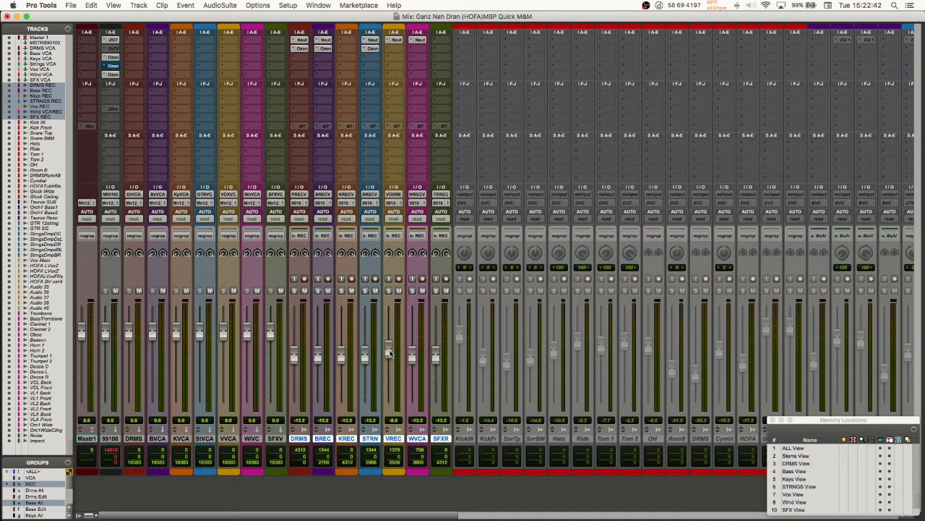
key(super+z)
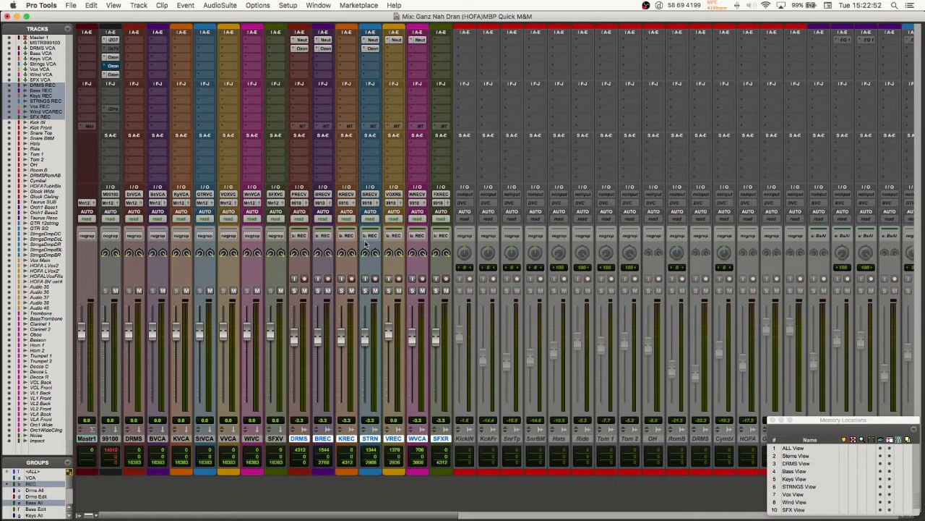
key(b)
drag(365, 336, 365, 347)
key(b)
key(super+z)
key(super+z)
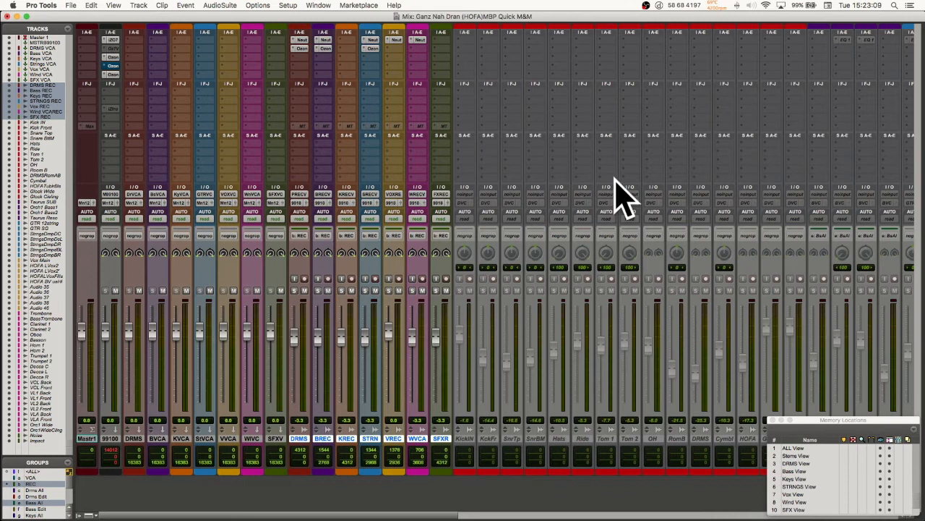
Step: Check group assignments across the source tracks, and toggle the REC group off and back on
scroll(614, 192, right, 15)
scroll(610, 184, right, 15)
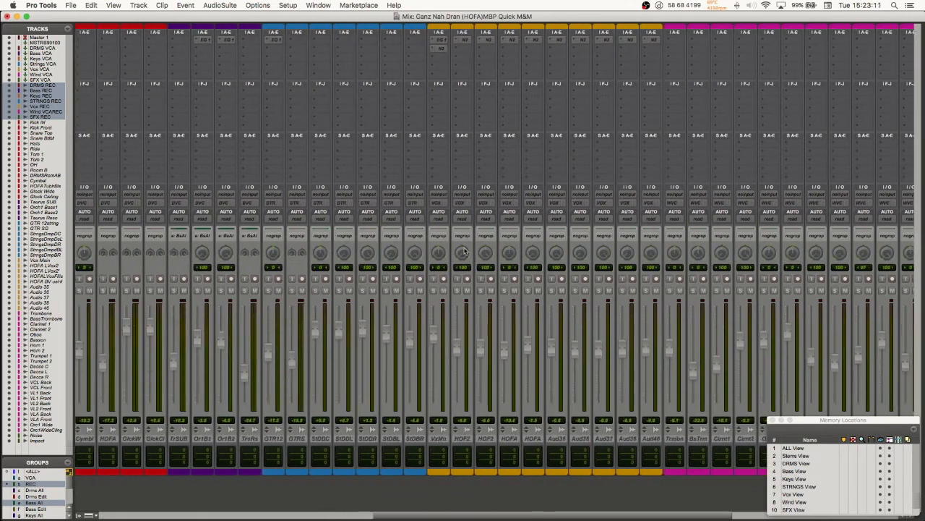
scroll(374, 387, left, 20)
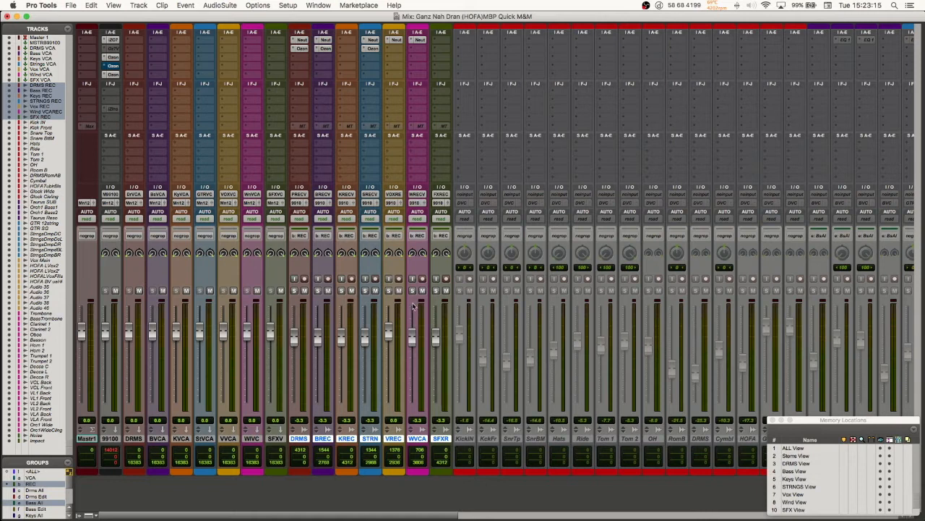
key(b)
key(b)
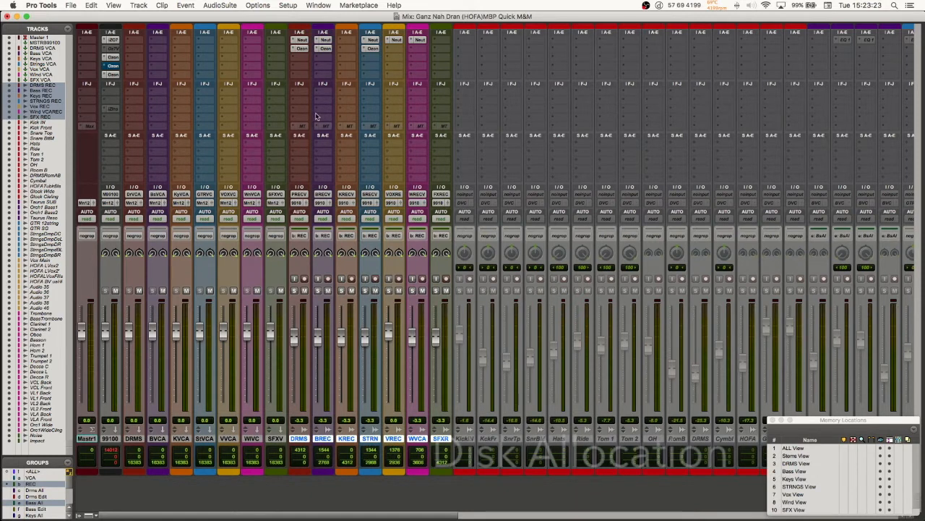
Step: Open Disk Allocation, move the dialog higher, and examine the root media folders of the REC tracks and the source tracks below
click(288, 6)
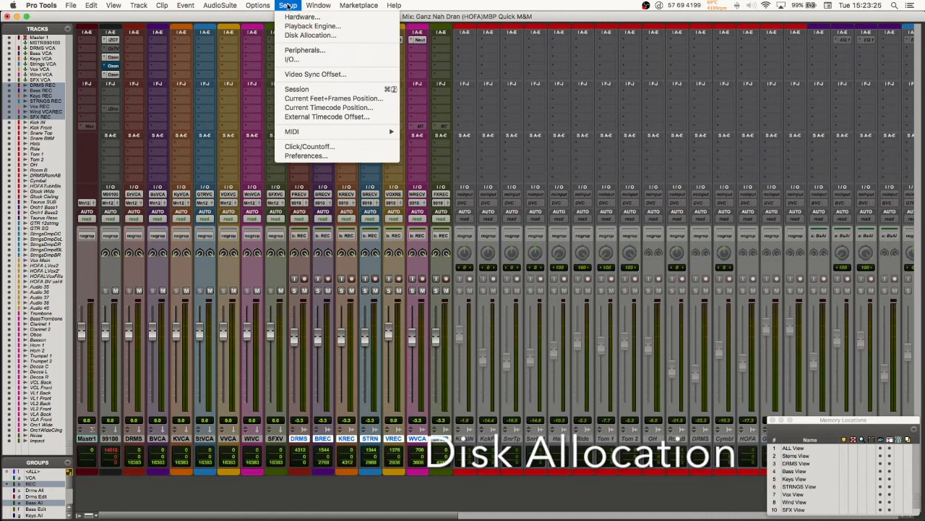
mouse_move(257, 6)
mouse_move(288, 6)
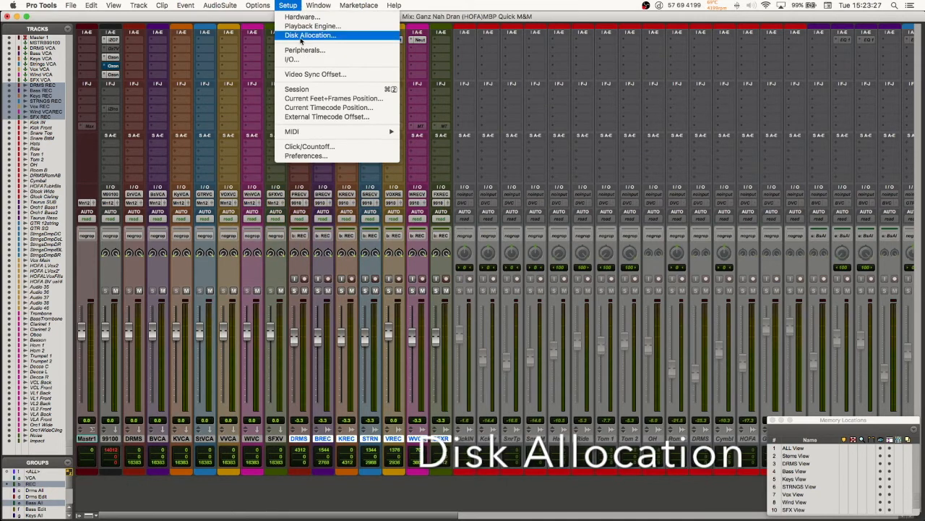
click(302, 35)
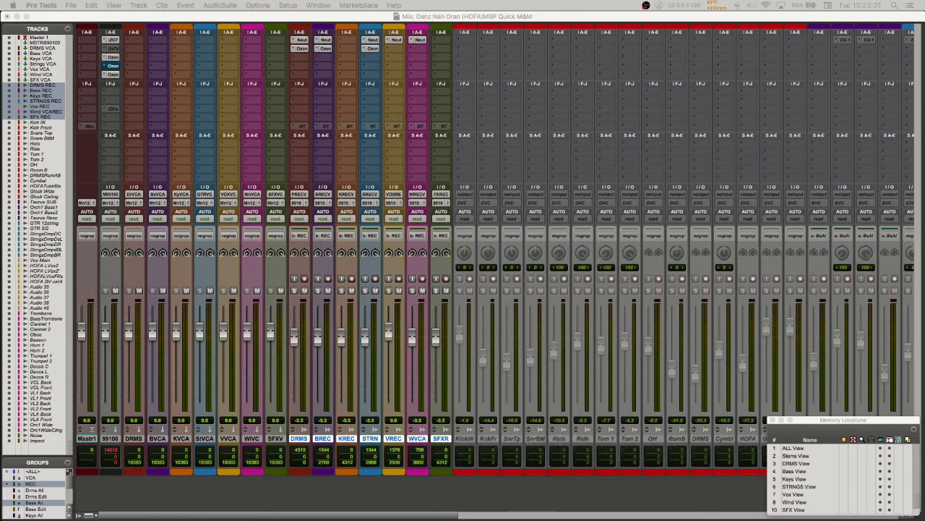
drag(322, 174, 316, 84)
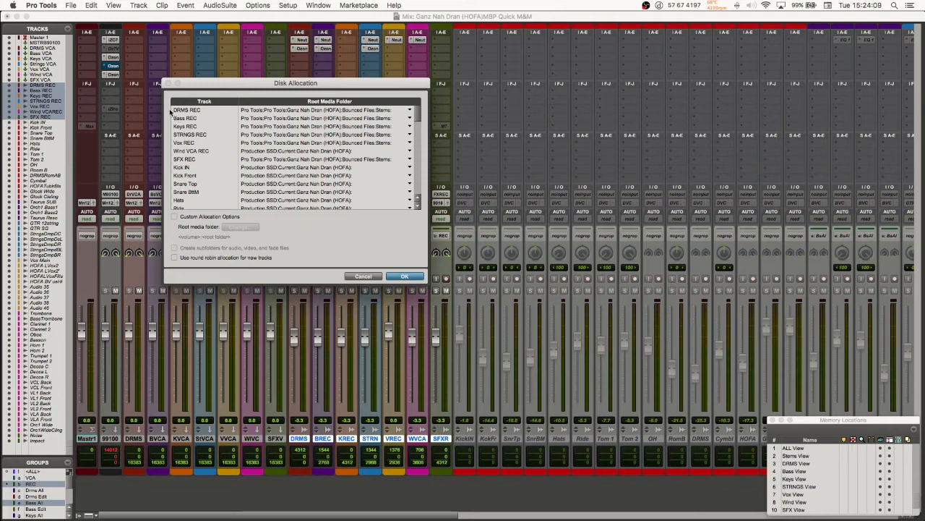
scroll(297, 172, down, 3)
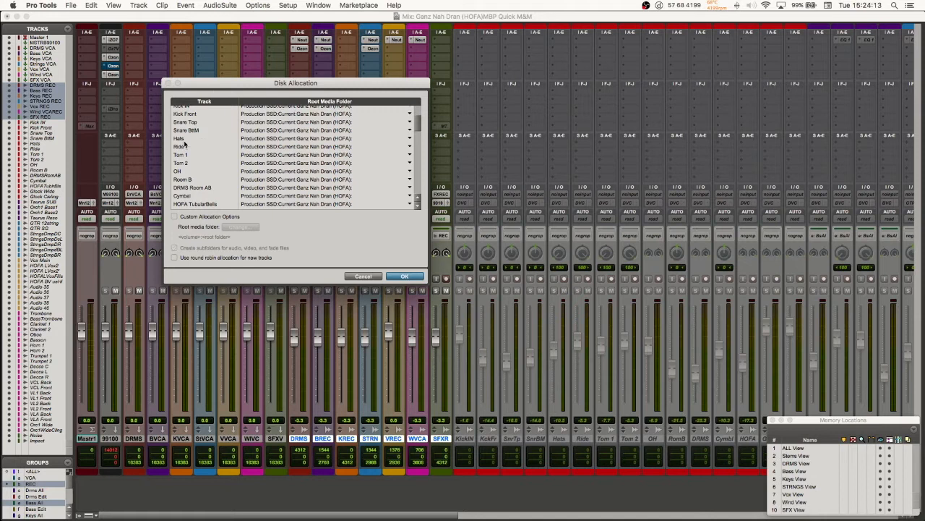
scroll(322, 160, down, 7)
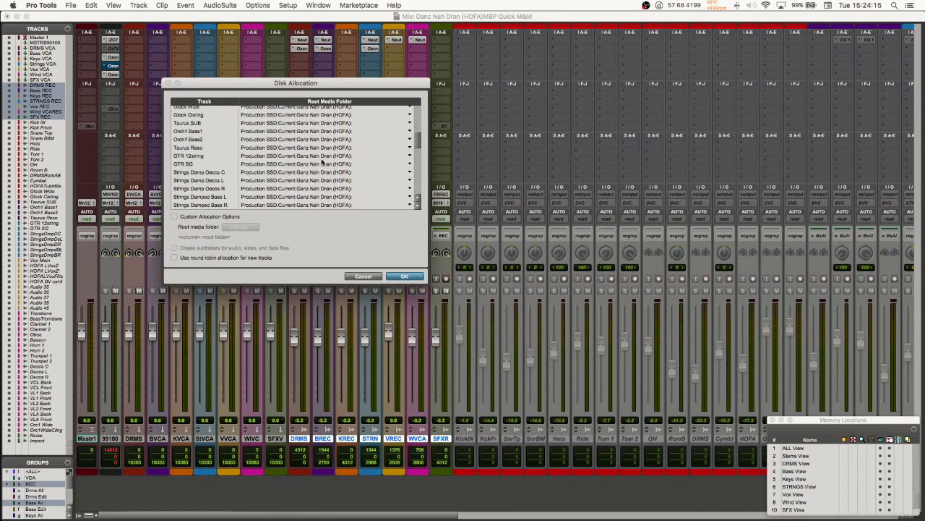
scroll(280, 143, up, 10)
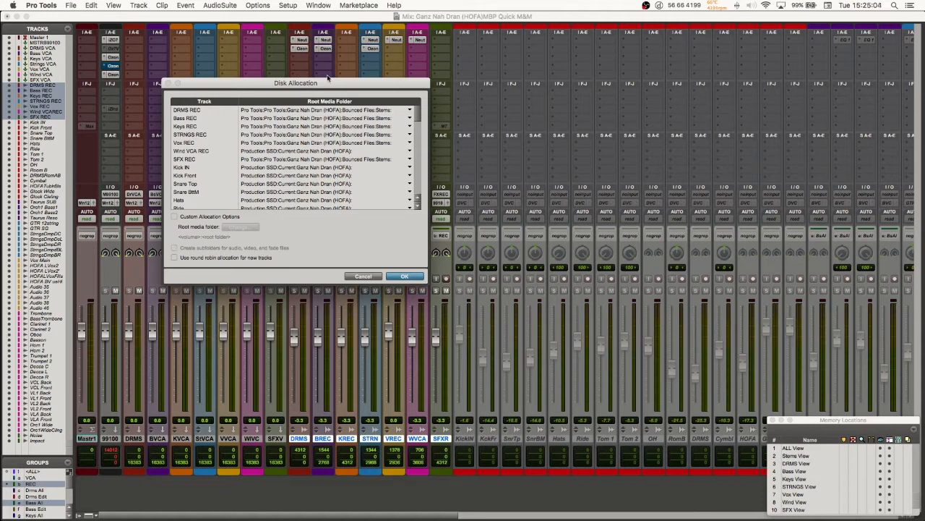
Step: Move the Disk Allocation dialog nearer the centre, select DRMS REC through Vox REC, and check their root media folder options without changing them
drag(312, 84, 396, 137)
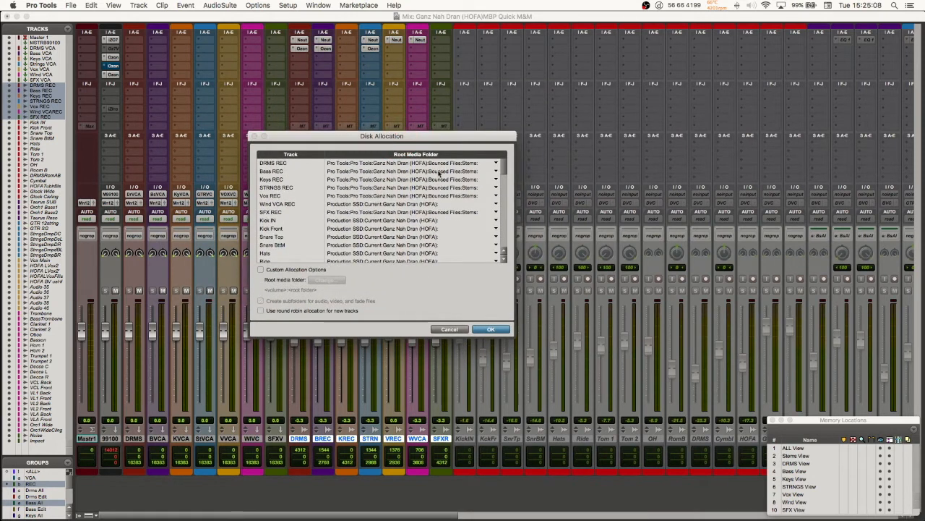
click(494, 164)
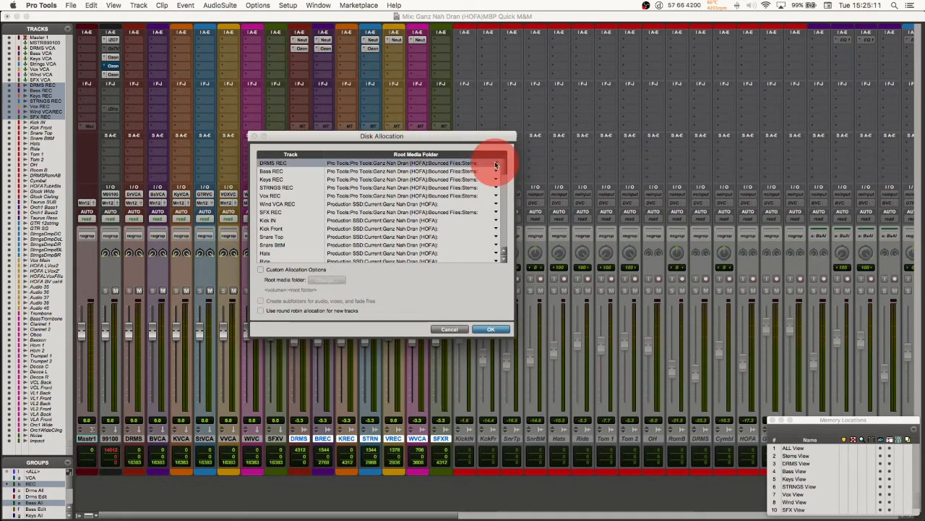
click(443, 181)
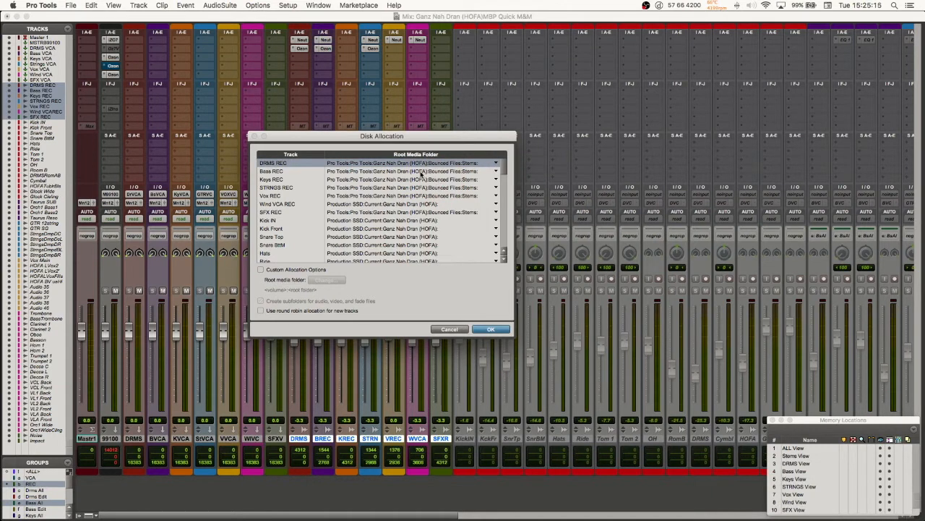
shift+click(425, 197)
click(351, 184)
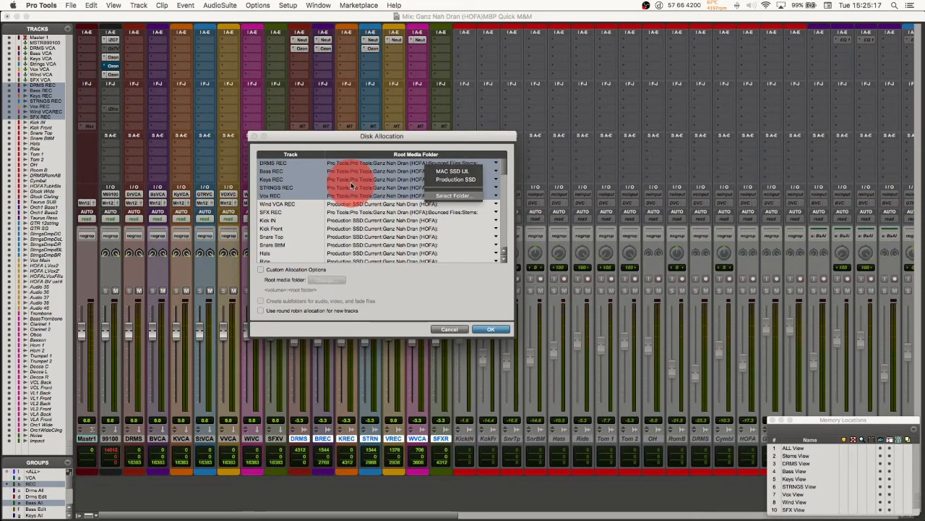
click(498, 164)
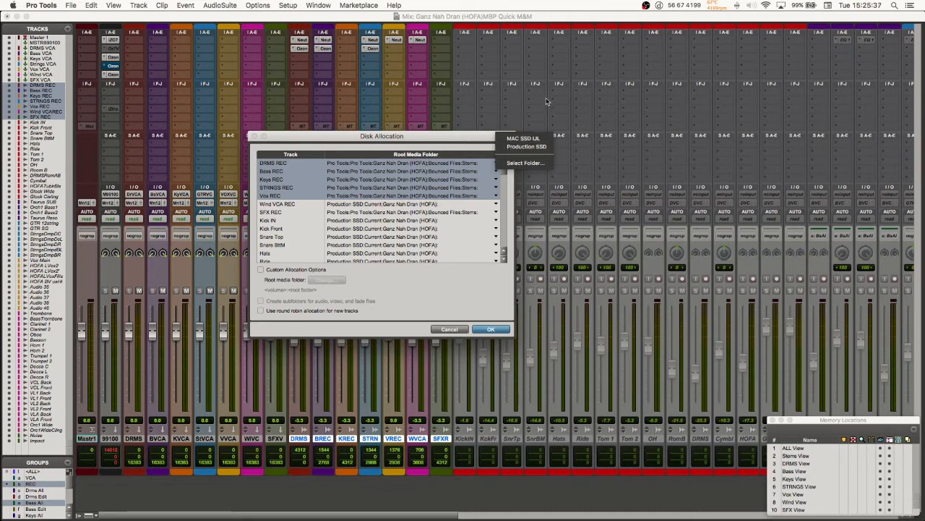
click(454, 144)
Step: Select SFX REC, review the root media folders of all tracks down the list, and cancel Disk Allocation
click(416, 213)
click(374, 211)
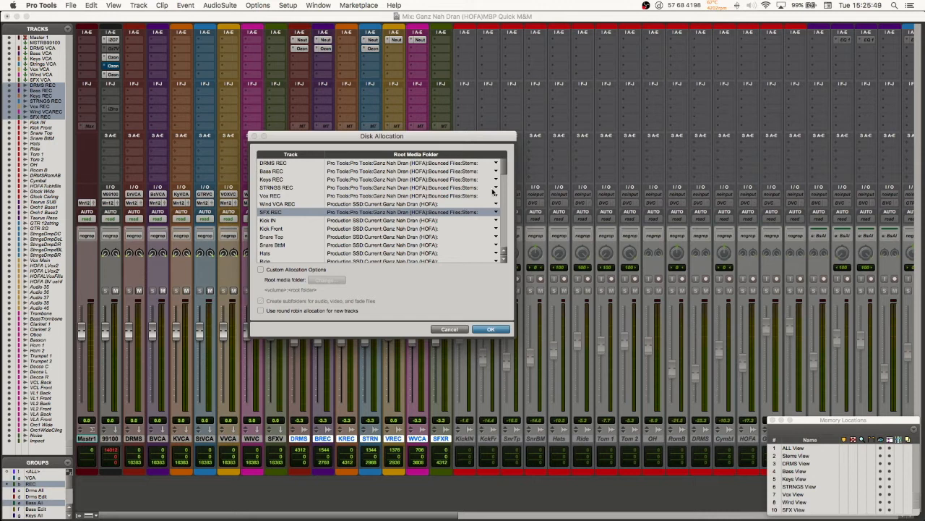
scroll(436, 239, down, 10)
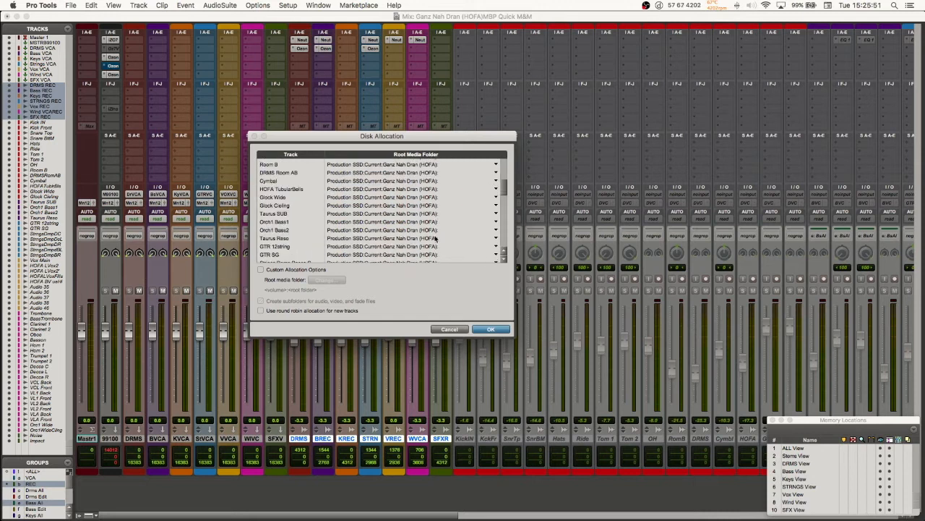
scroll(436, 245, up, 15)
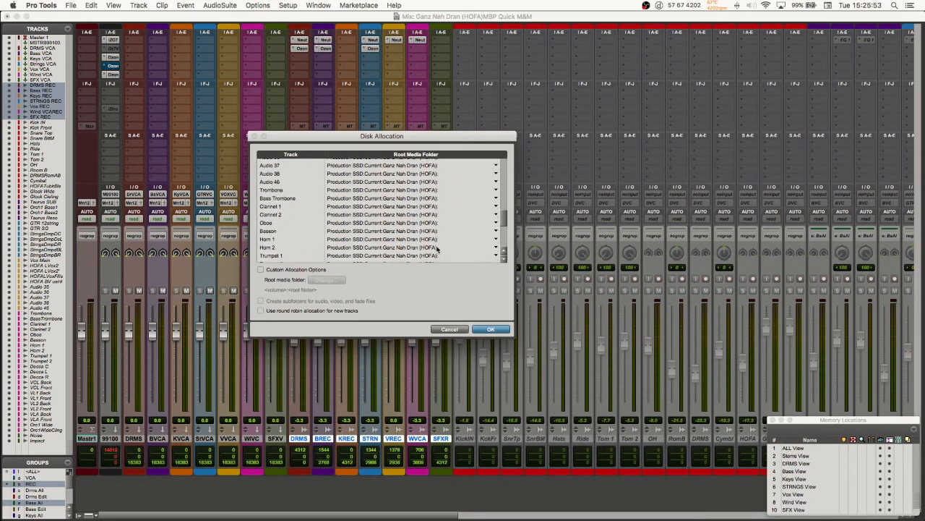
scroll(436, 248, up, 1)
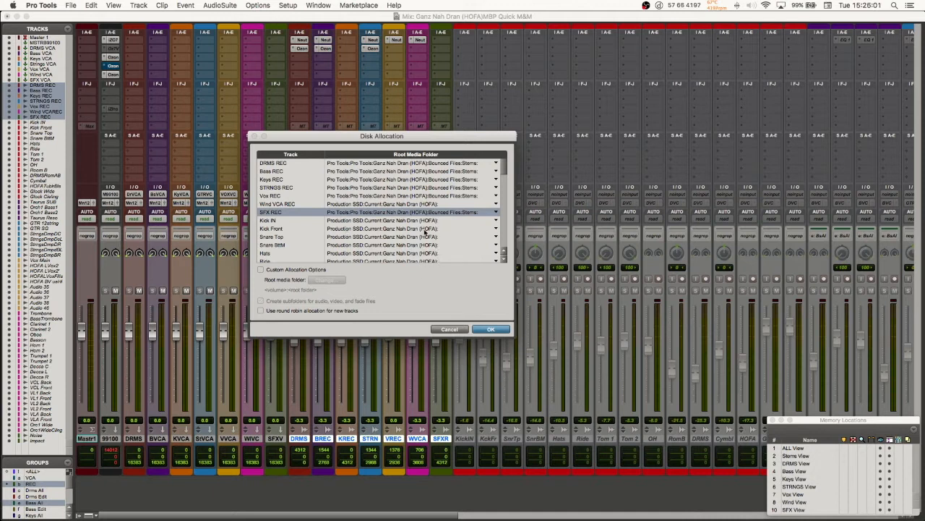
scroll(427, 231, down, 10)
scroll(426, 231, down, 20)
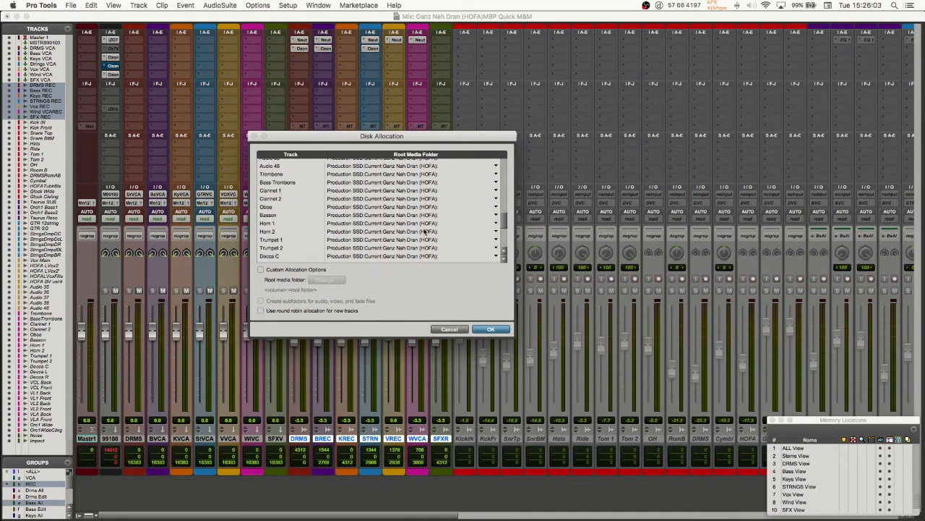
scroll(427, 231, up, 20)
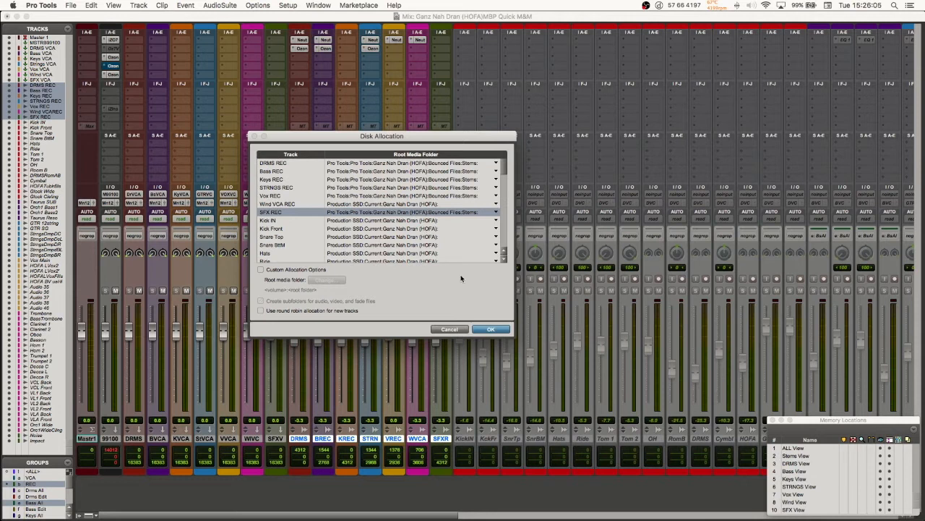
click(460, 330)
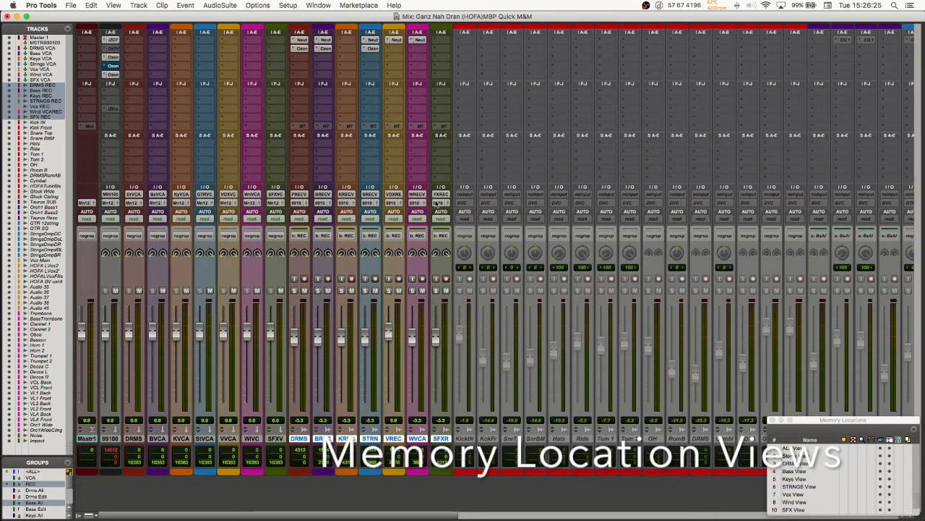
Step: Move the Memory Locations window slightly lower and look across the narrow channel strips of the whole mix
click(808, 422)
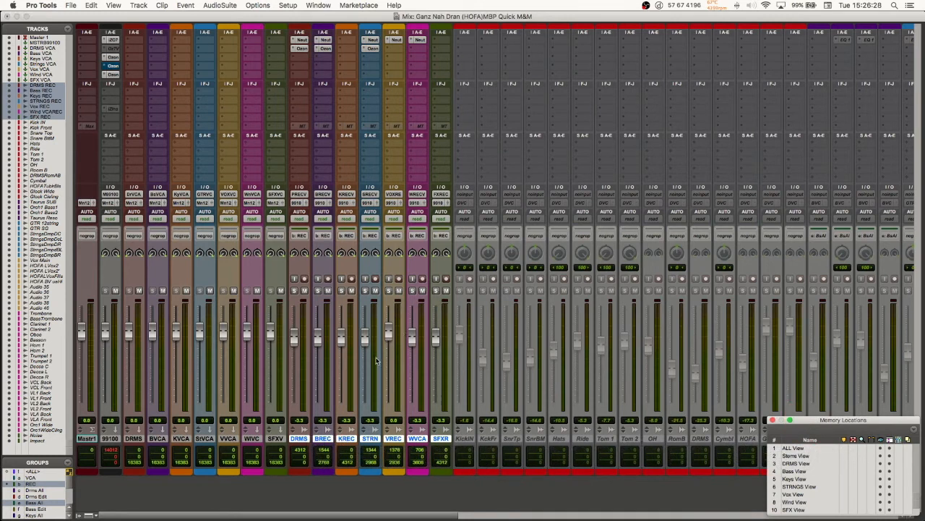
mouse_move(846, 417)
mouse_down()
mouse_move(847, 314)
mouse_move(771, 252)
mouse_move(848, 340)
mouse_move(853, 431)
mouse_move(853, 421)
mouse_move(728, 363)
mouse_move(630, 407)
mouse_move(720, 382)
mouse_move(901, 405)
mouse_move(878, 393)
mouse_move(845, 418)
mouse_move(851, 432)
mouse_up()
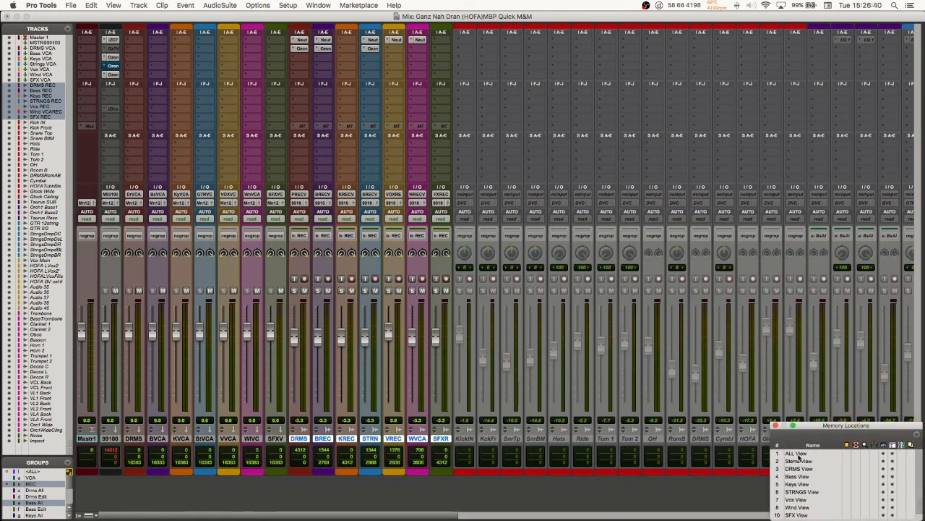
scroll(512, 471, right, 1)
scroll(512, 471, right, 10)
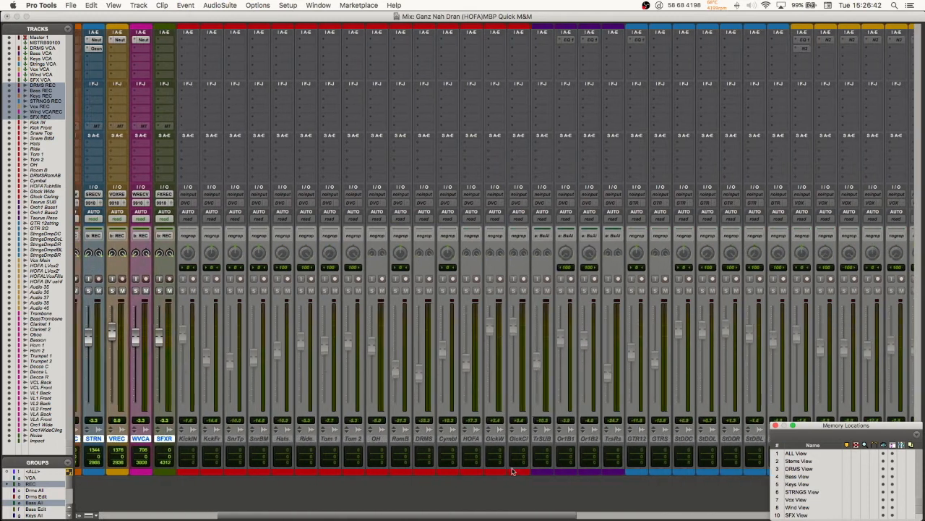
scroll(513, 470, right, 8)
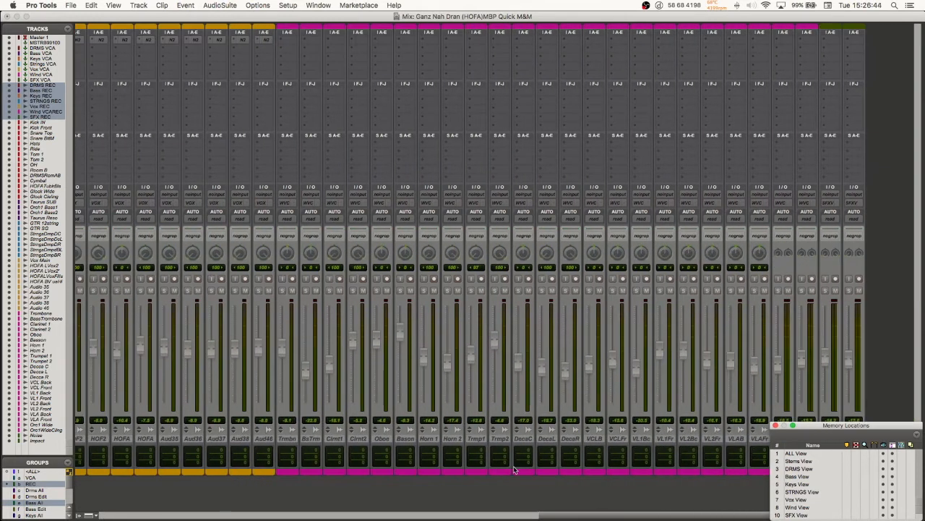
scroll(513, 470, left, 14)
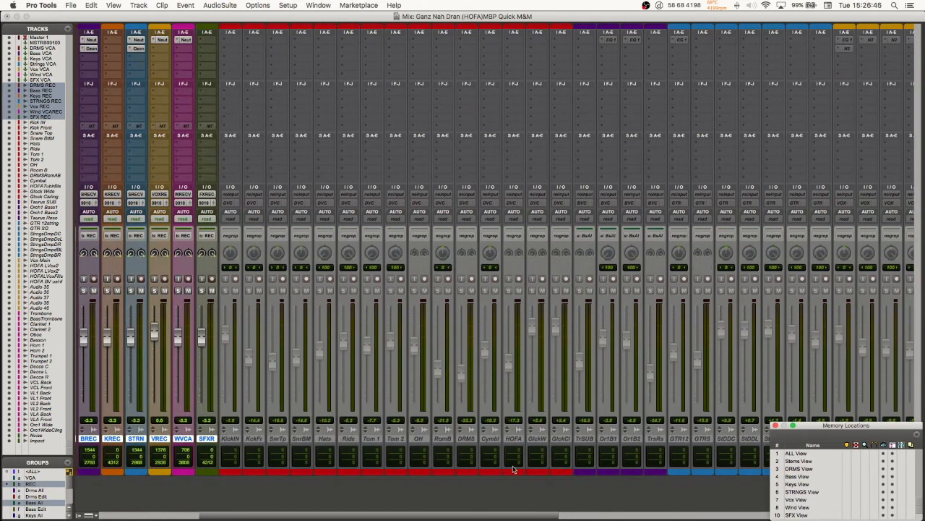
Step: Switch the Mix window to wide channel strips and look across the drum, bass, string, vocal and wind source tracks
key(alt+super+m)
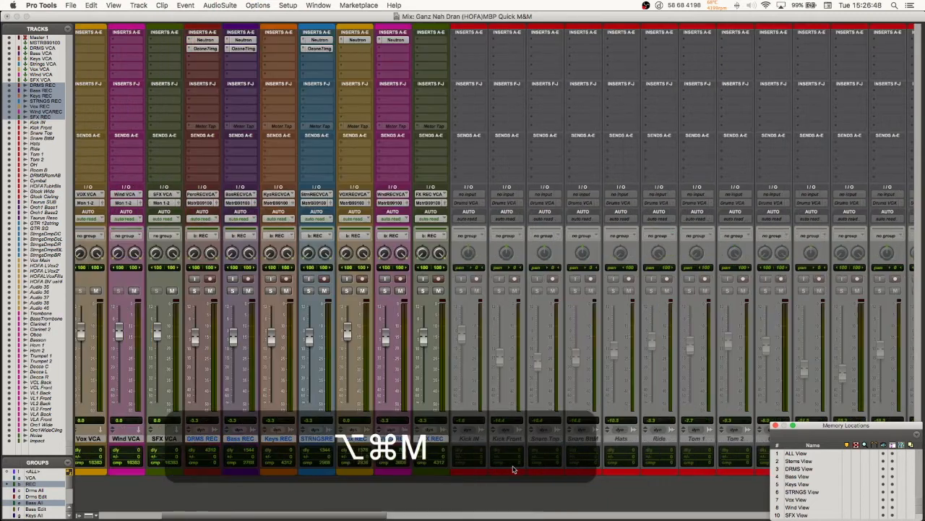
scroll(506, 289, right, 5)
scroll(485, 250, right, 10)
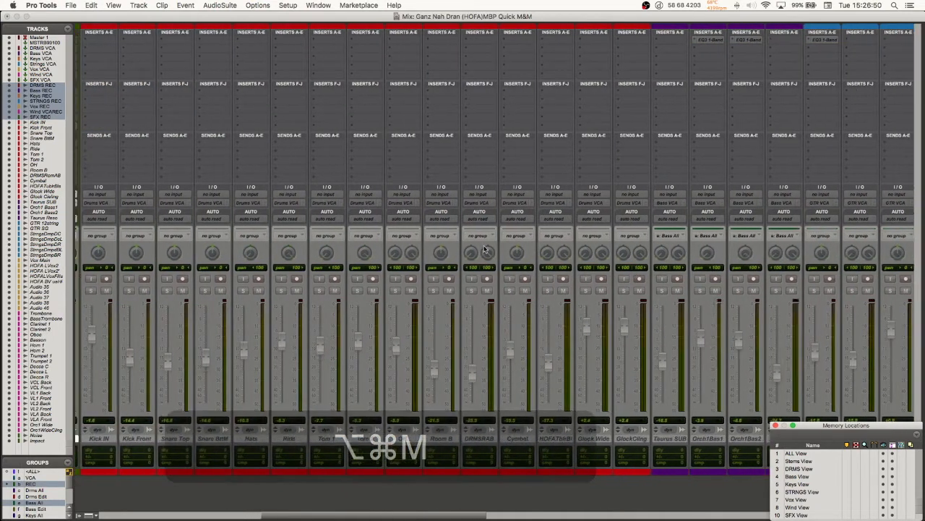
scroll(487, 245, right, 10)
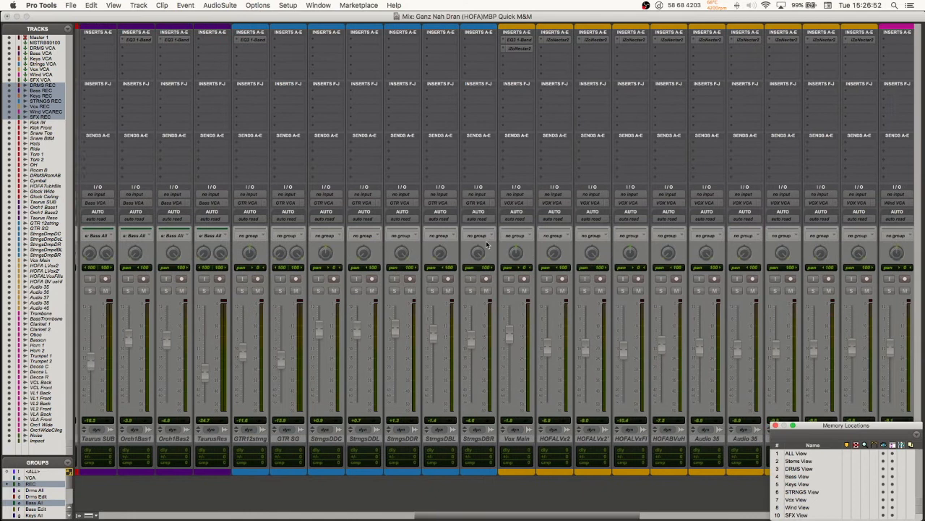
scroll(490, 252, right, 3)
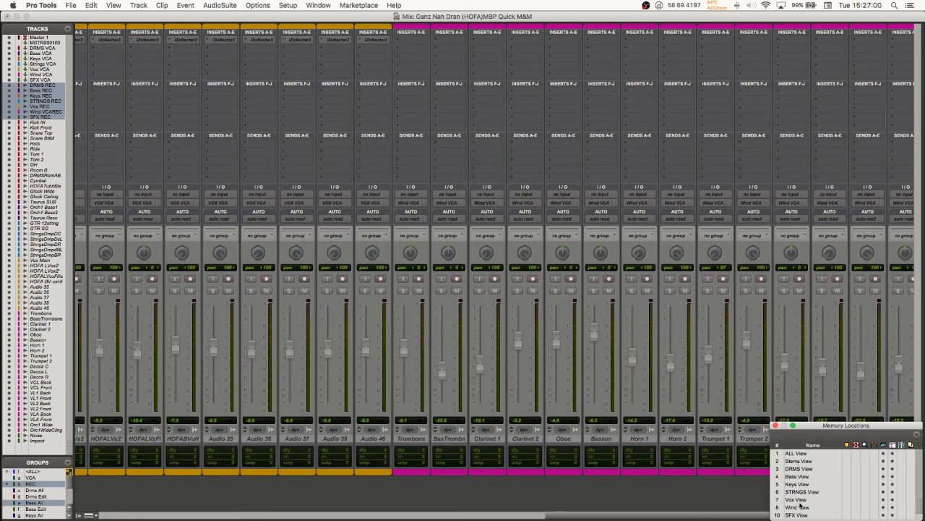
Step: Recall the ALL View memory location and switch to the Edit window
click(778, 453)
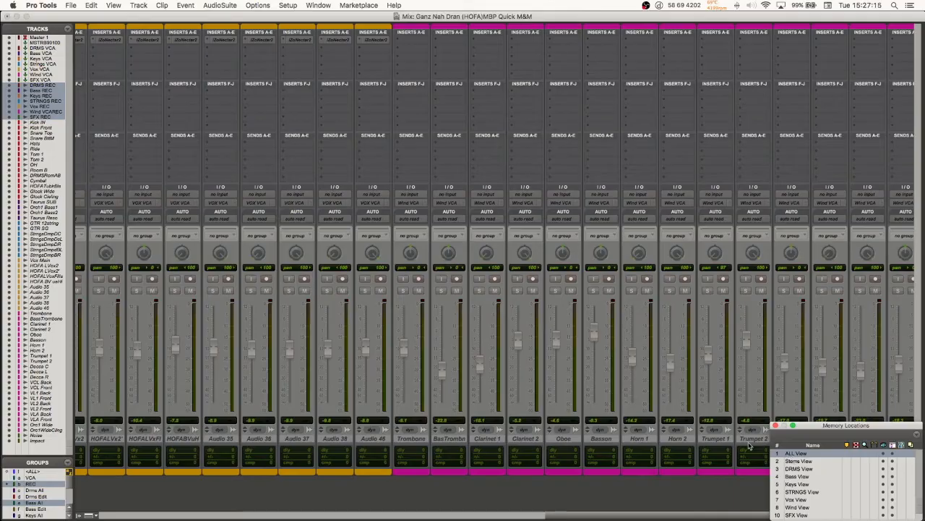
key(super+equal)
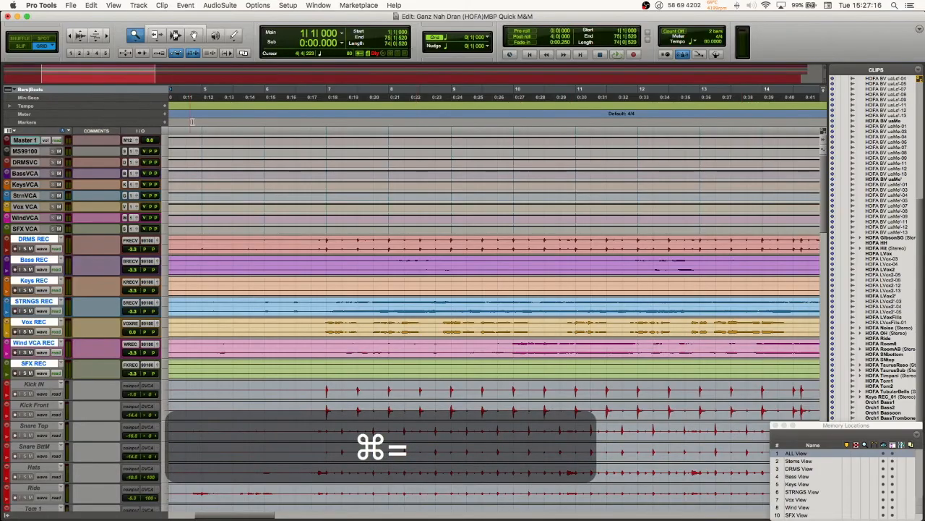
Step: Open a new memory location from the Markers ruler, move its dialog lower to examine the properties, and cancel it
click(165, 123)
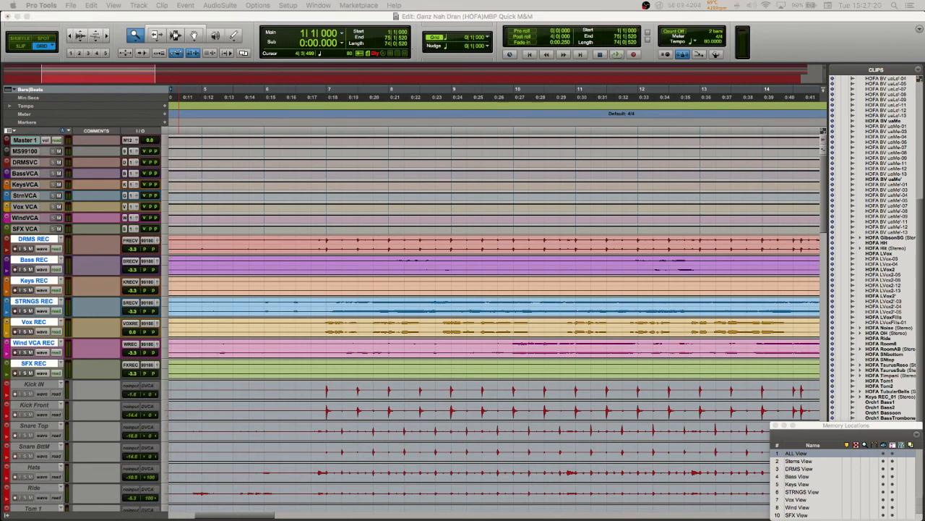
drag(476, 87, 393, 166)
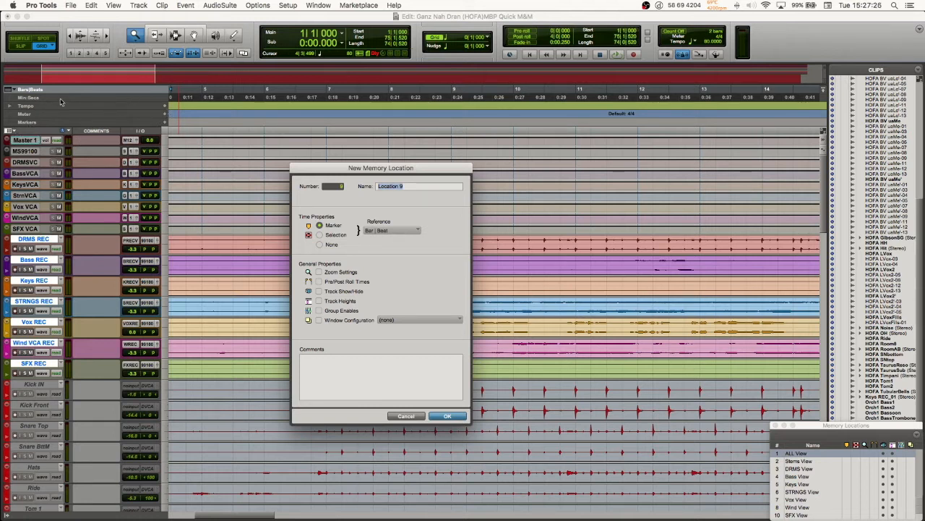
click(15, 90)
click(28, 100)
click(410, 415)
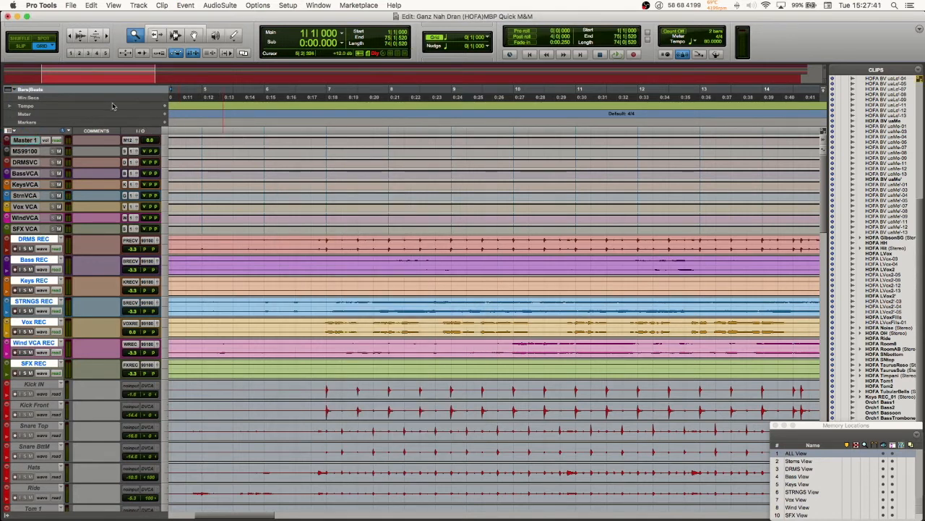
Step: Examine which rulers can be shown in the Edit window, leaving the ruler selection as it is
right_click(81, 123)
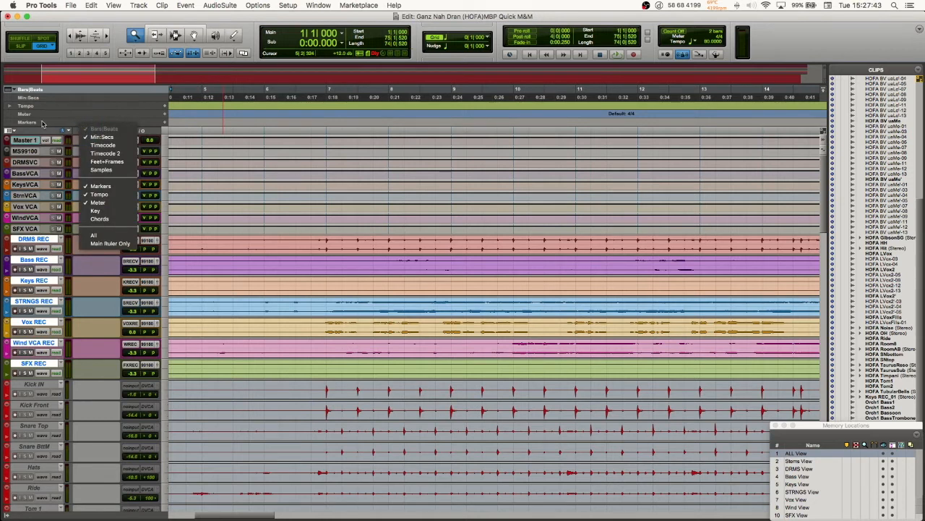
click(45, 127)
right_click(45, 124)
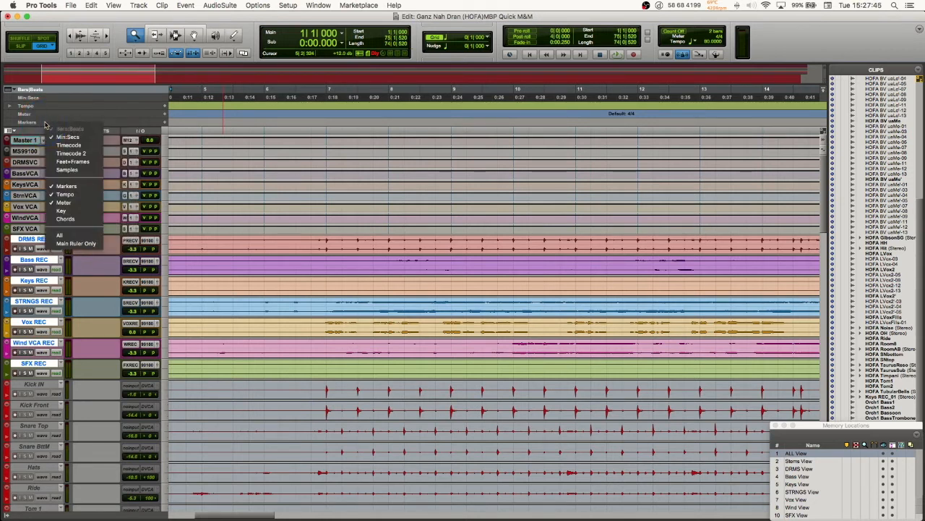
right_click(58, 89)
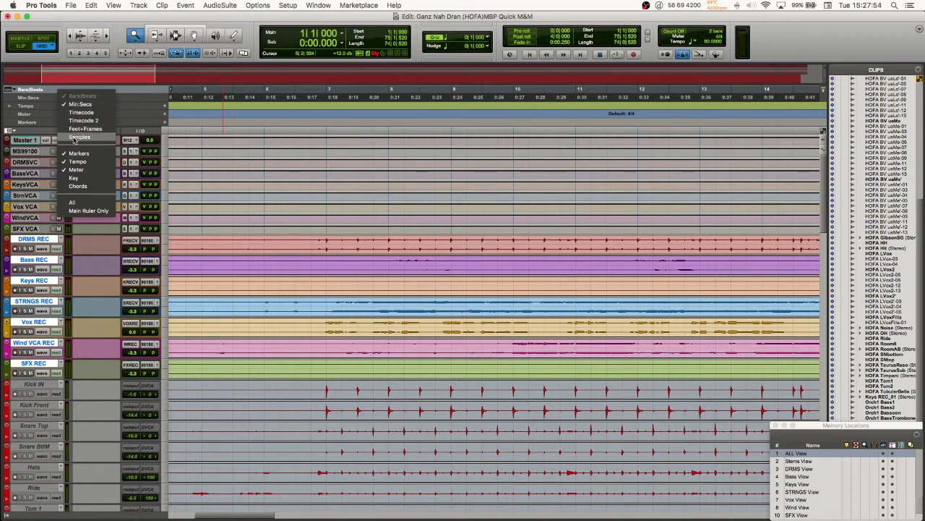
click(36, 98)
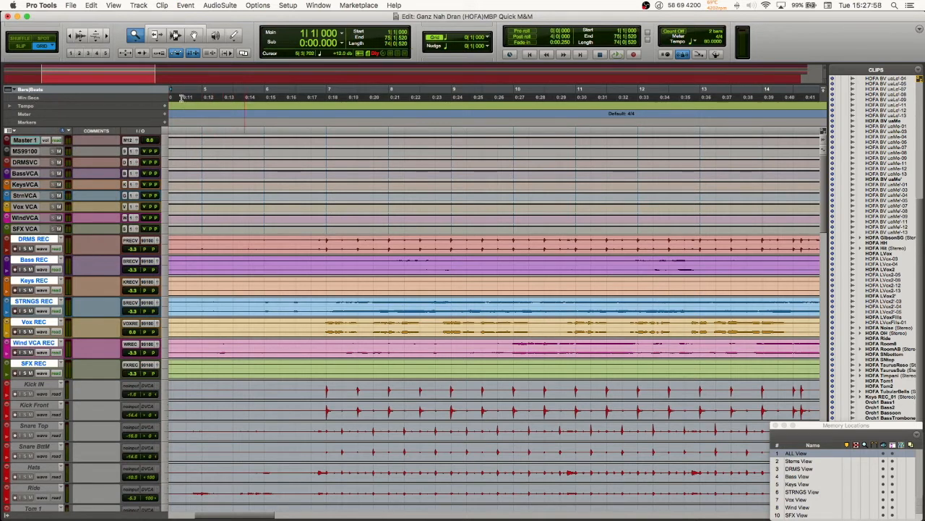
Step: Switch the main time scale to Min:Secs and back to Bars|Beats, and recheck the ruler display options
click(34, 97)
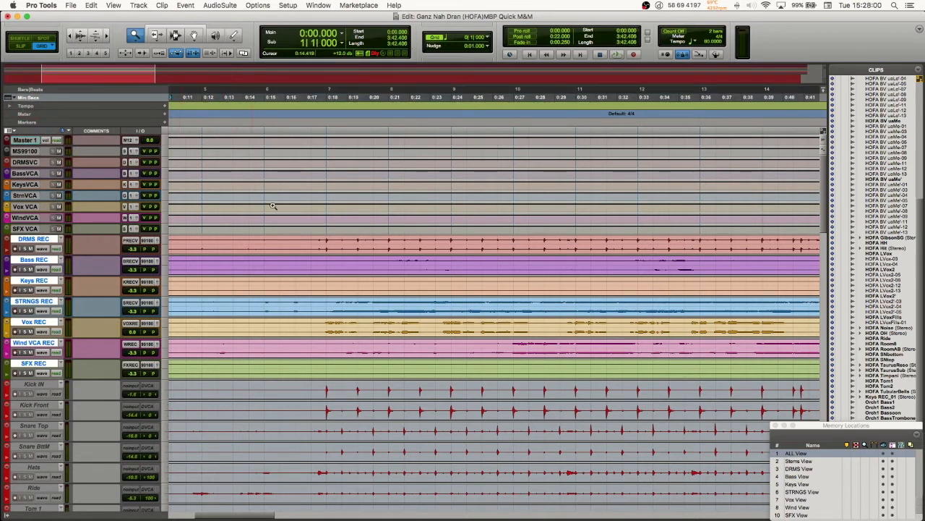
click(32, 90)
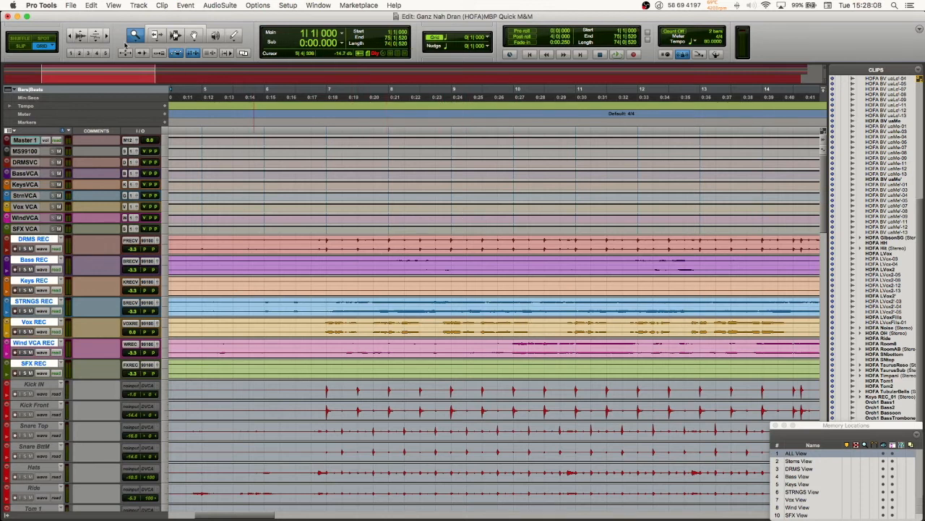
right_click(29, 100)
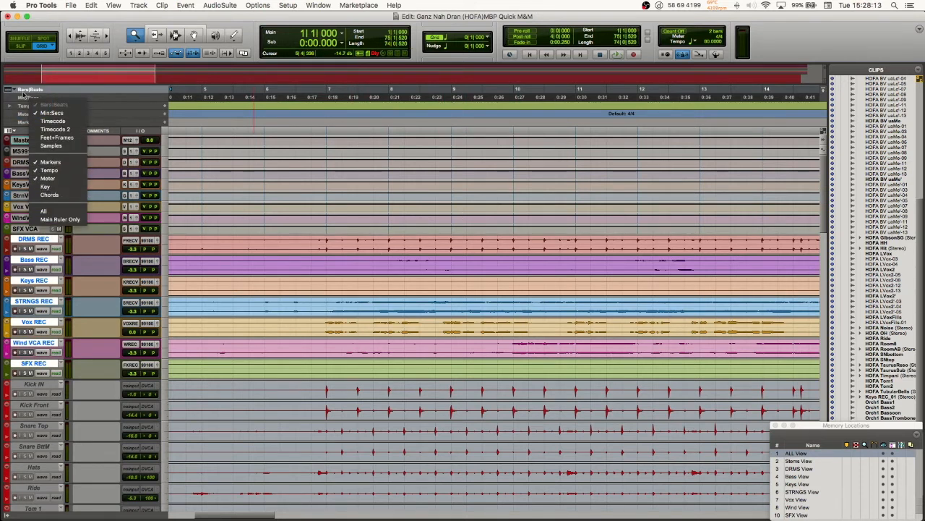
right_click(19, 98)
right_click(60, 90)
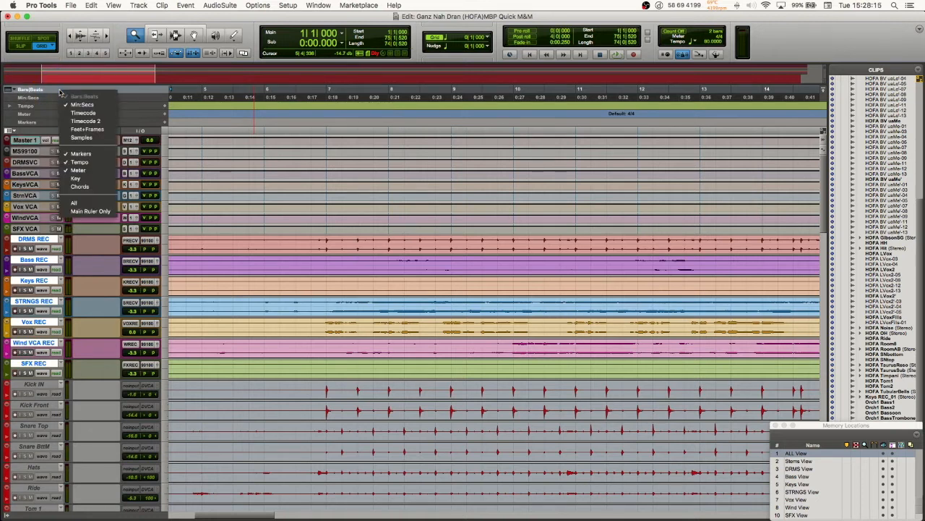
click(48, 110)
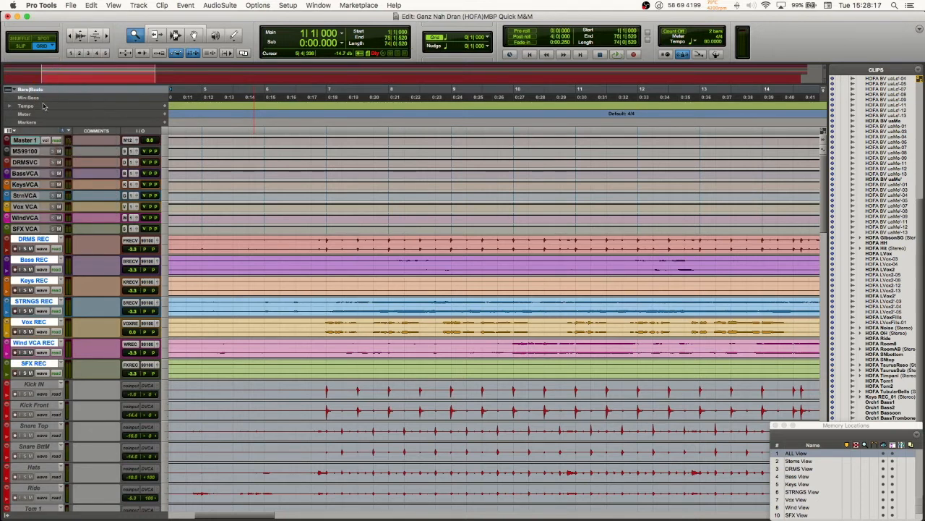
Step: Start a new memory location from the Markers ruler and move its dialog to the middle of the Edit window
right_click(44, 90)
click(62, 155)
click(165, 122)
click(306, 494)
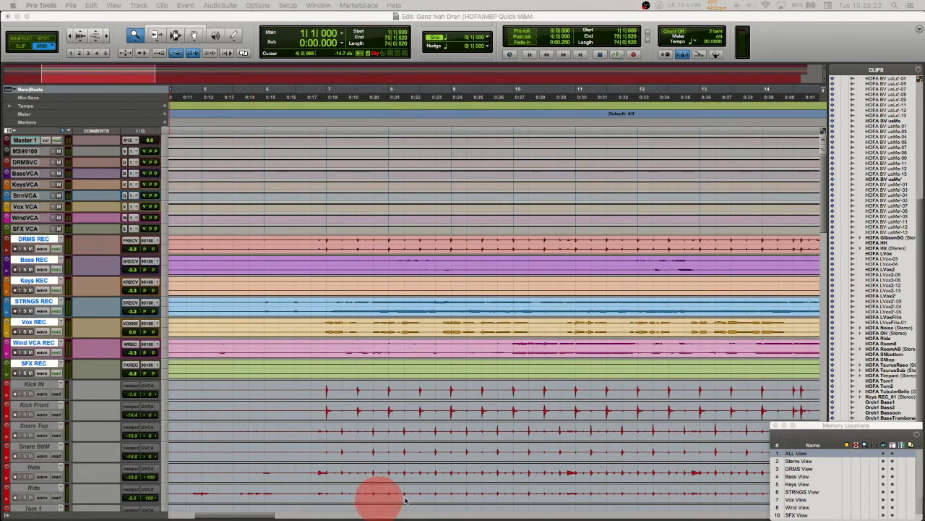
drag(435, 79, 392, 124)
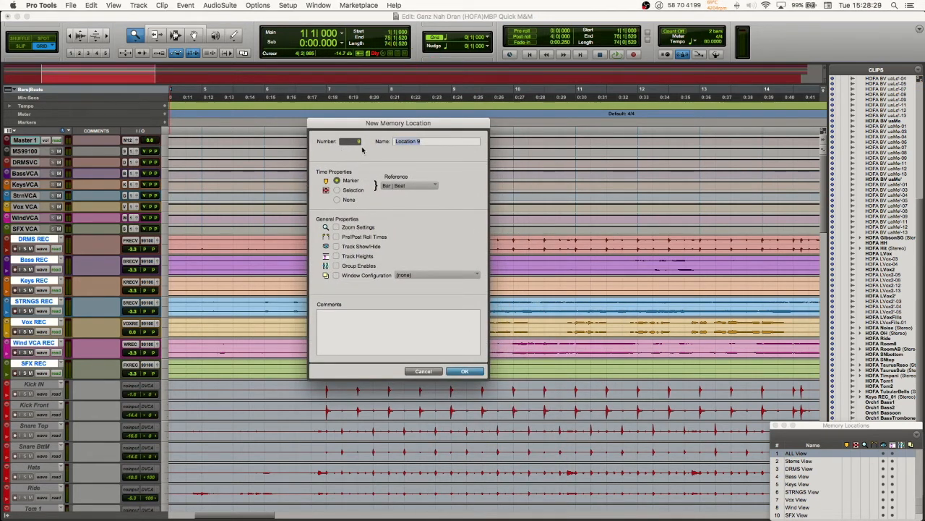
Step: Try Zoom Settings, Pre/Post Roll Times and Track Show/Hide for the new memory location, clear all three, and cancel the dialog
click(352, 141)
click(336, 227)
click(336, 237)
click(336, 247)
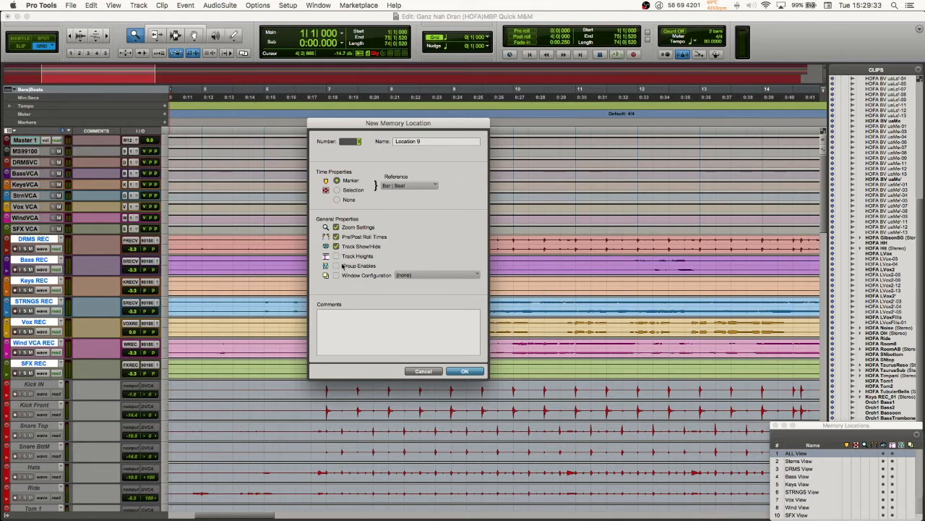
click(336, 227)
click(336, 237)
click(336, 246)
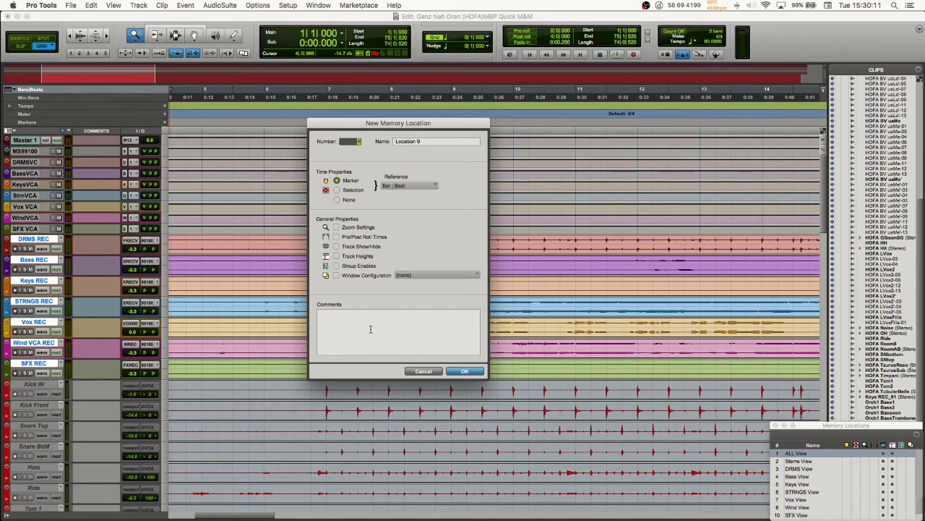
drag(353, 123, 402, 126)
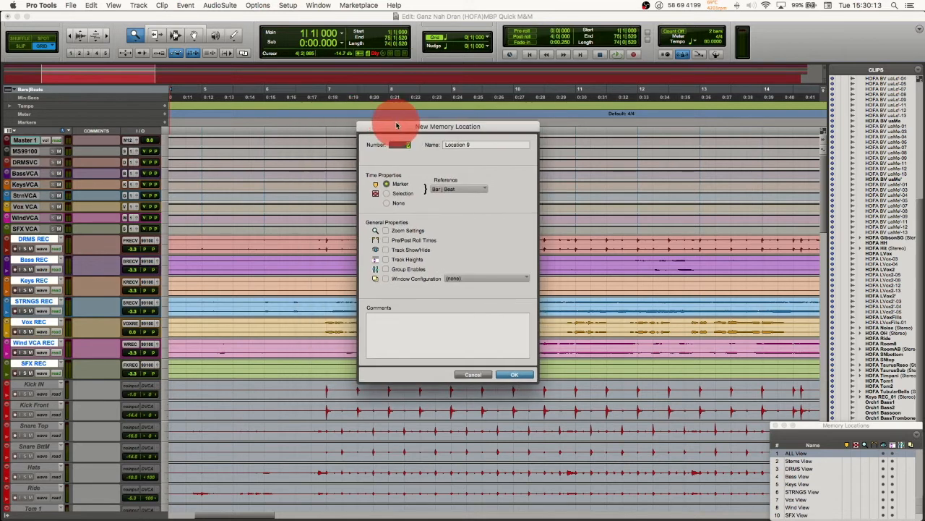
click(473, 375)
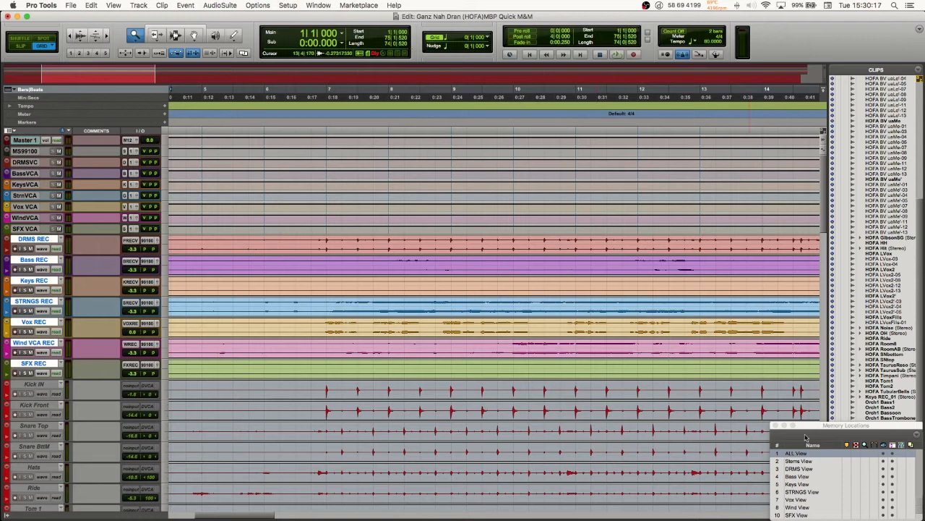
Step: Start another new memory location from the Markers ruler, reposition its dialog to review the time and general properties, and cancel it
click(165, 123)
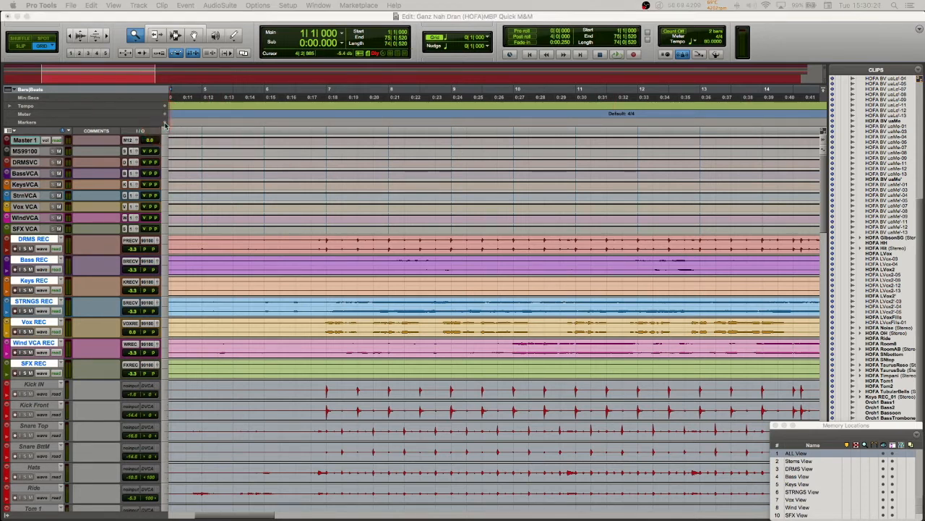
drag(616, 519, 361, 163)
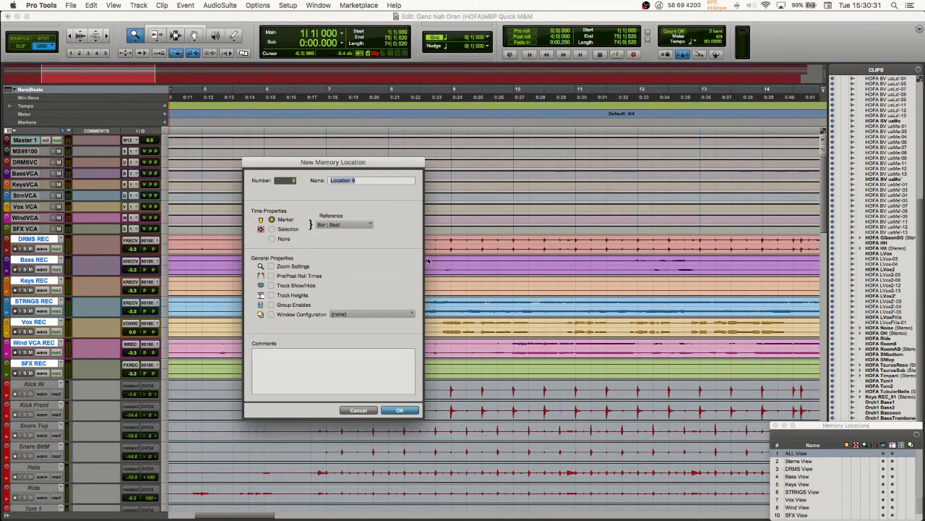
drag(334, 163, 441, 168)
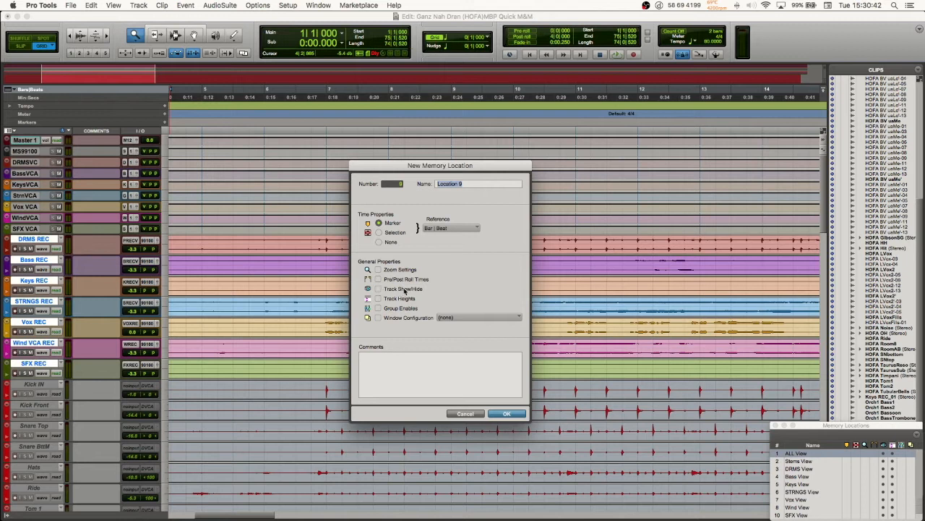
click(467, 413)
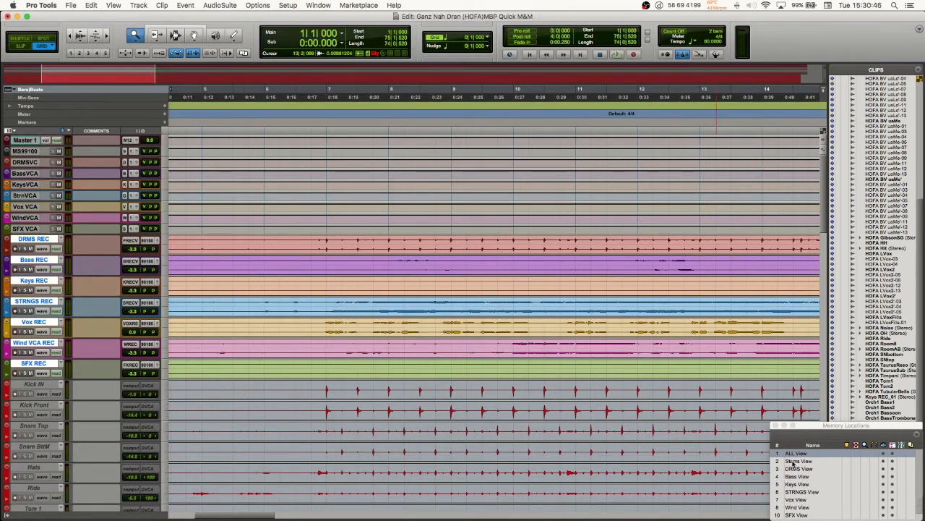
Step: Recall the Stems View, switch to the Mix window, and recall the DRMS View to look across its drum channels
click(793, 462)
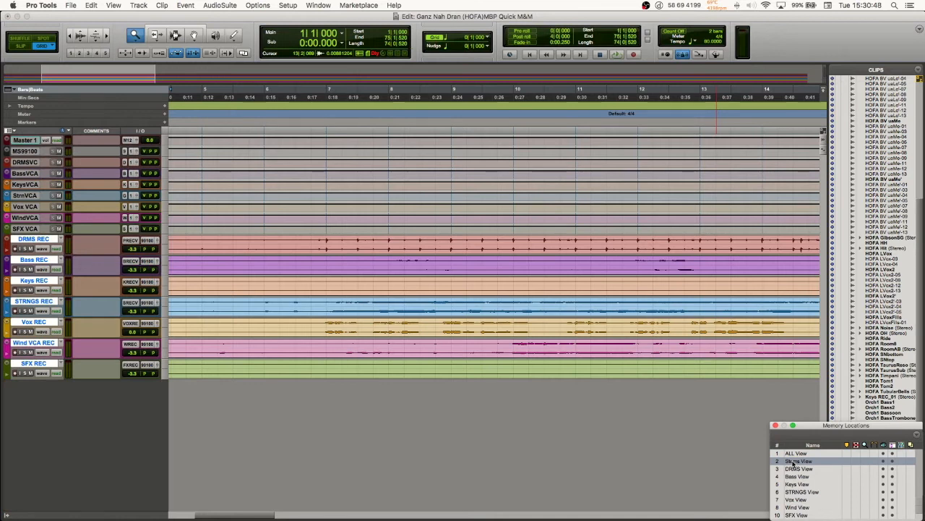
key(super+equal)
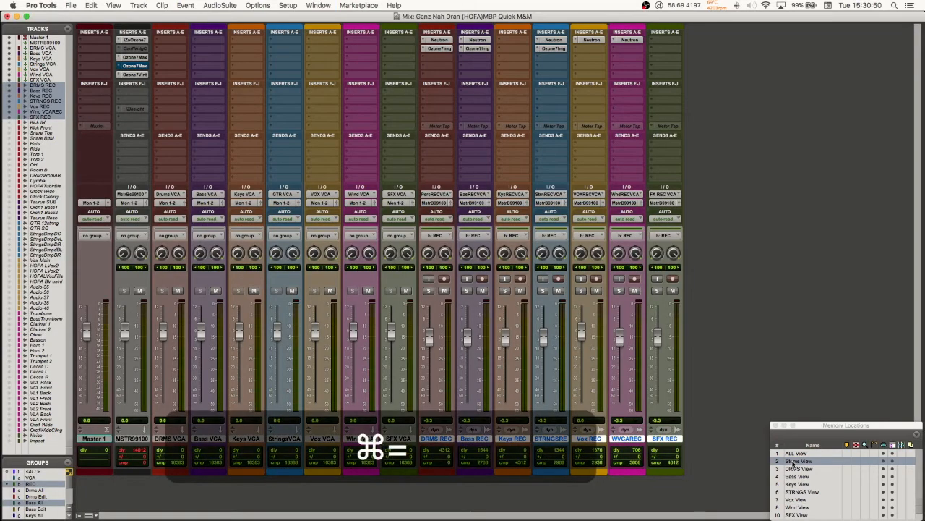
click(798, 469)
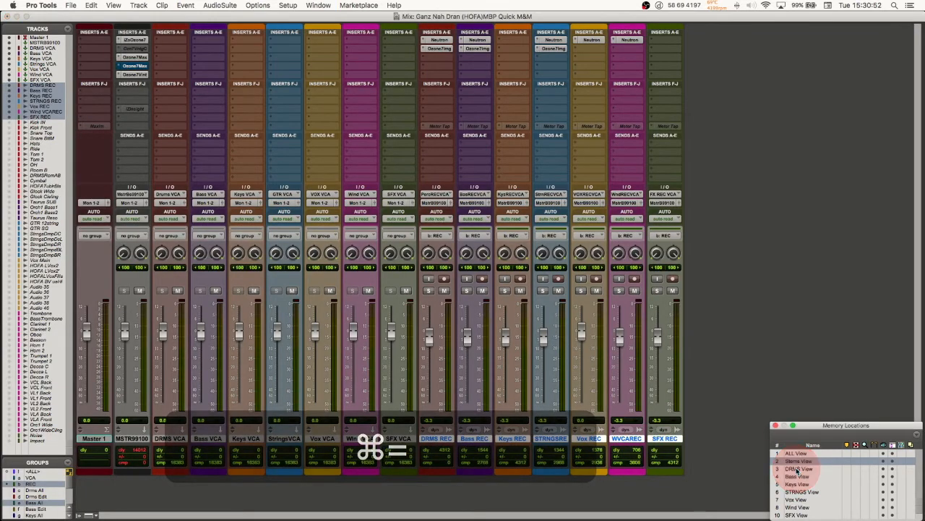
scroll(587, 353, right, 3)
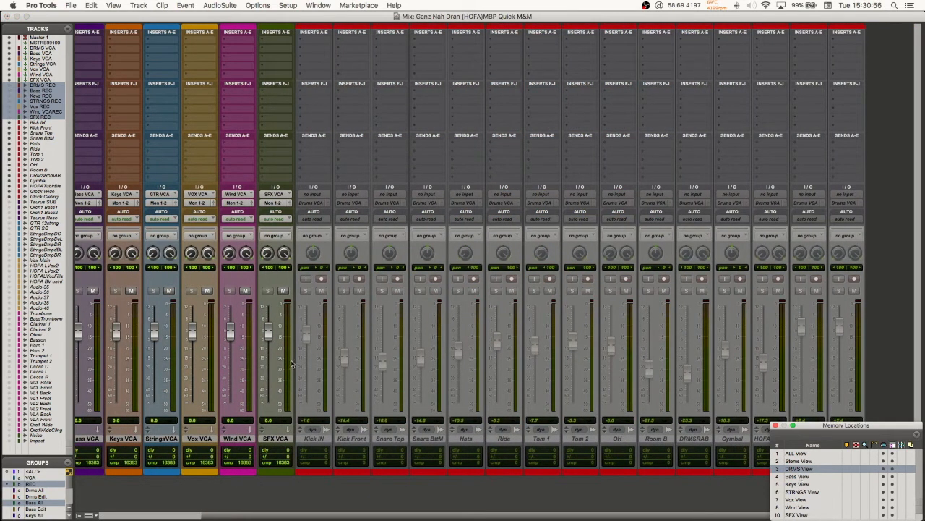
scroll(300, 293, left, 3)
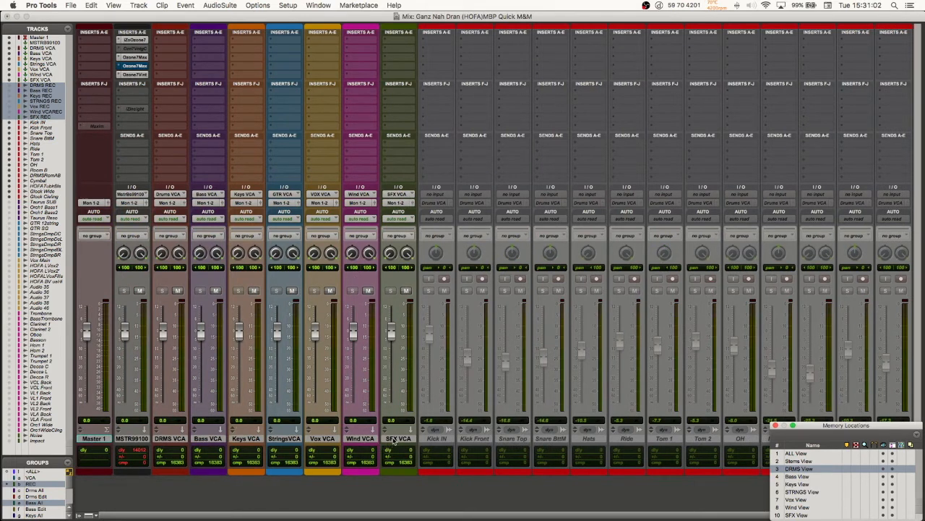
Step: Recall the Bass, Keys and STRNGS View memory locations in turn, and switch back to the Edit window
click(799, 476)
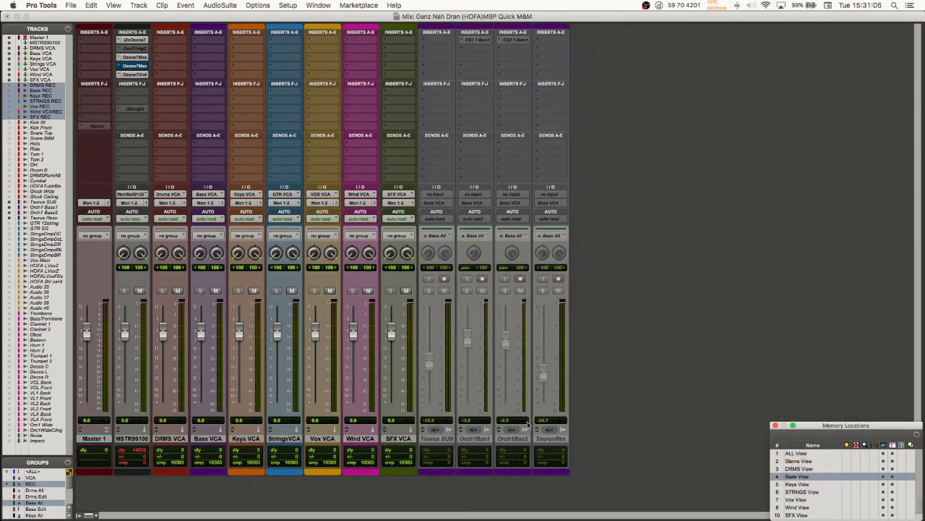
click(798, 484)
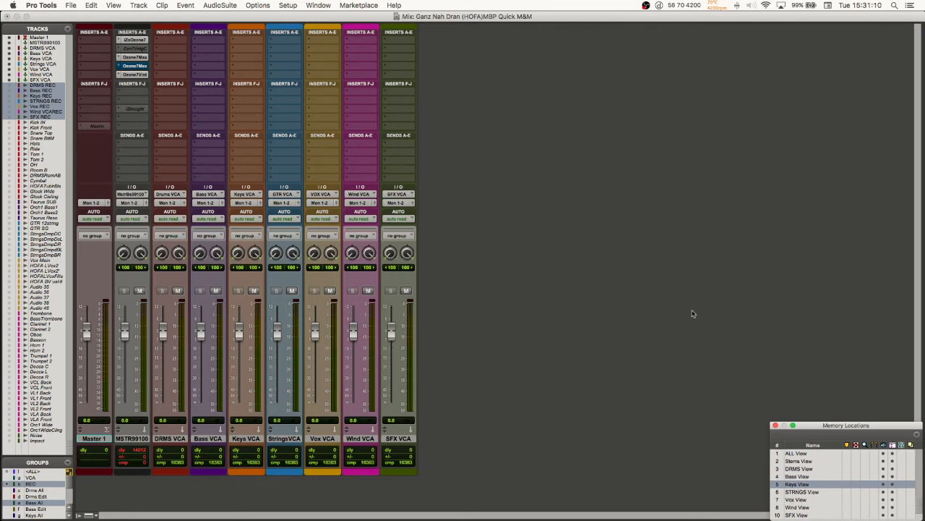
click(802, 492)
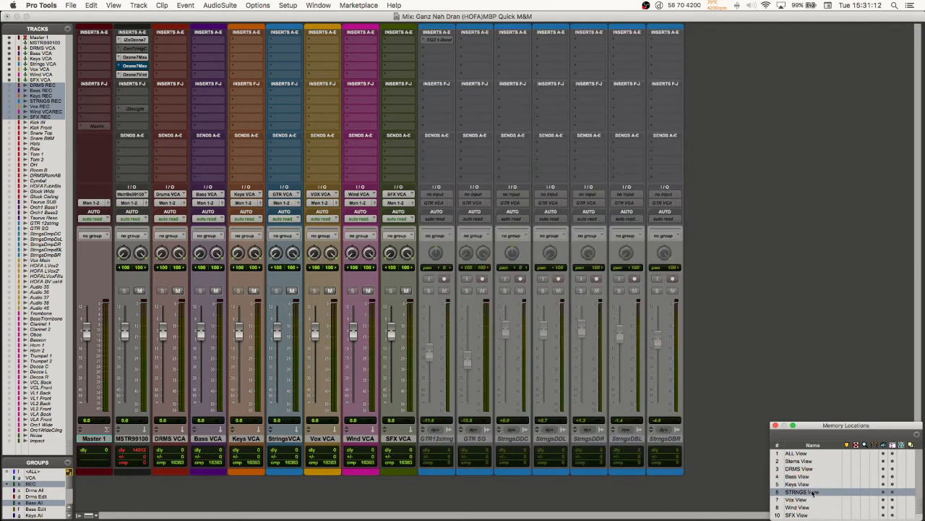
key(super+equal)
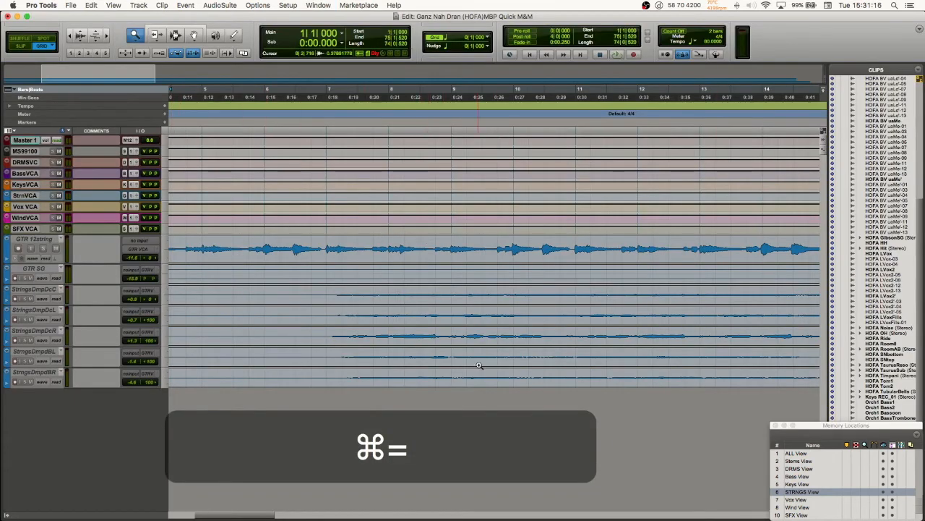
Step: Recall the ALL View, look down through its tracks, and return to the STRNGS View
click(796, 453)
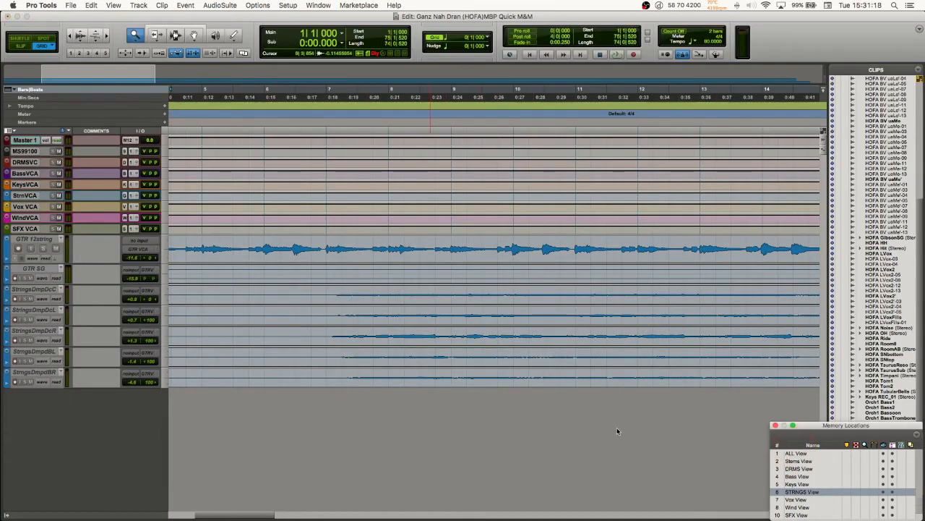
scroll(444, 348, down, 5)
scroll(445, 349, down, 10)
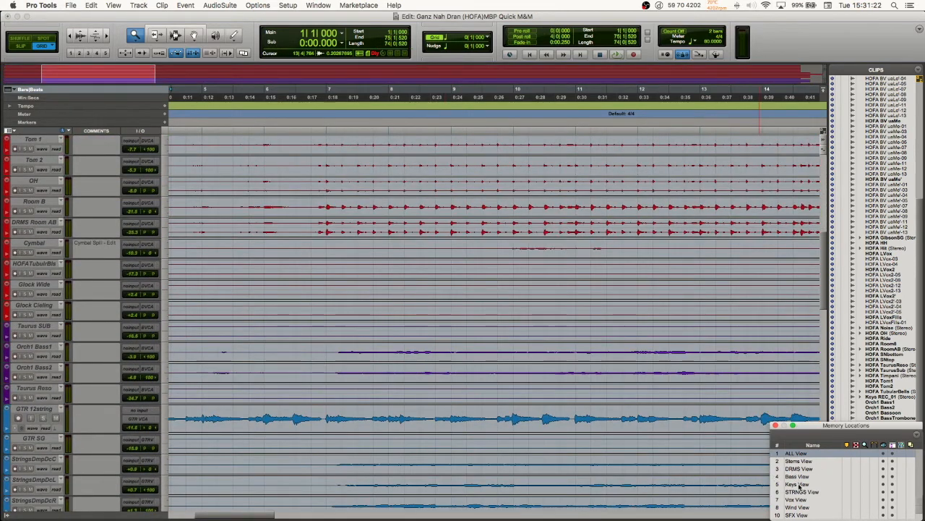
click(772, 491)
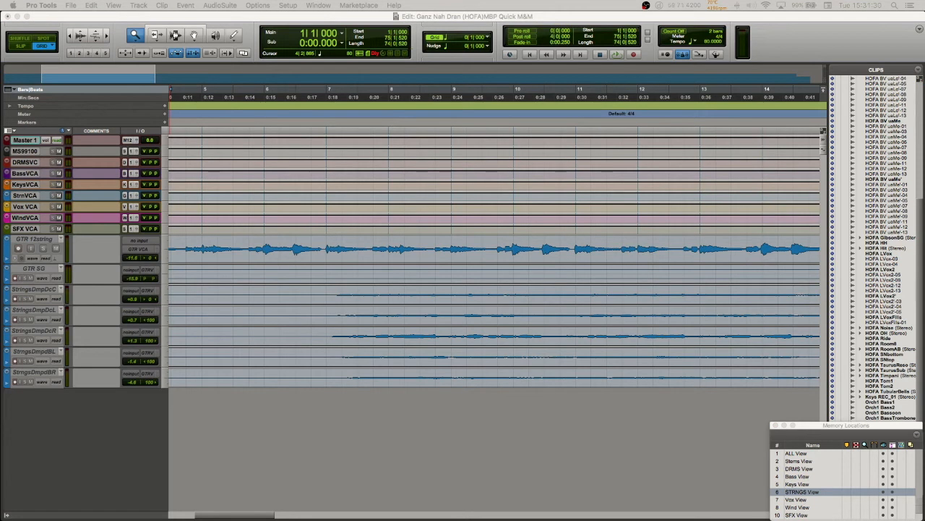
Step: Try a new memory location with Time Properties set to None plus Track Show/Hide and Zoom Settings, and cancel it
drag(590, 520, 417, 188)
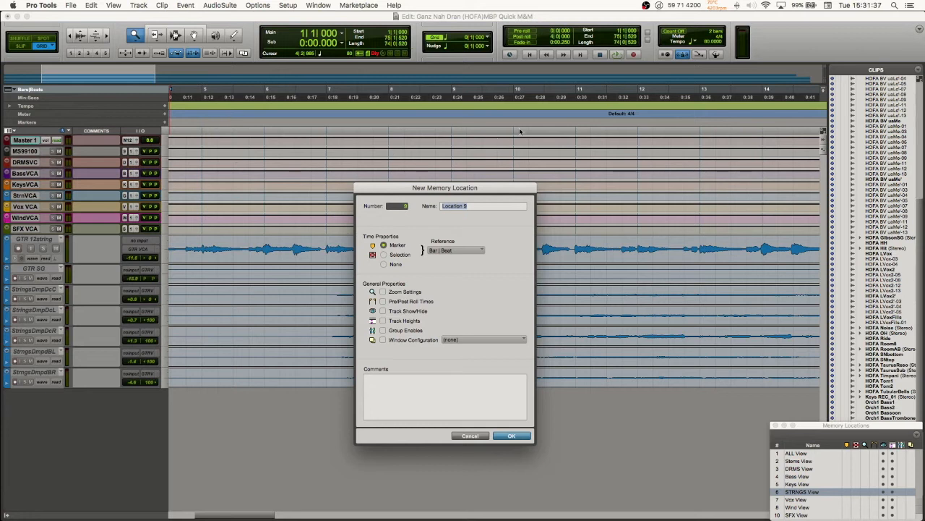
click(384, 264)
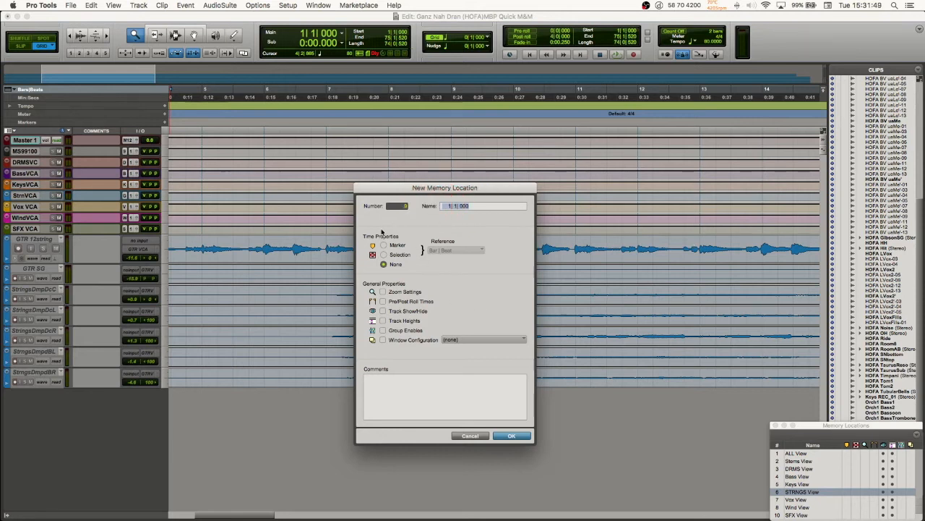
click(383, 311)
click(383, 292)
click(470, 436)
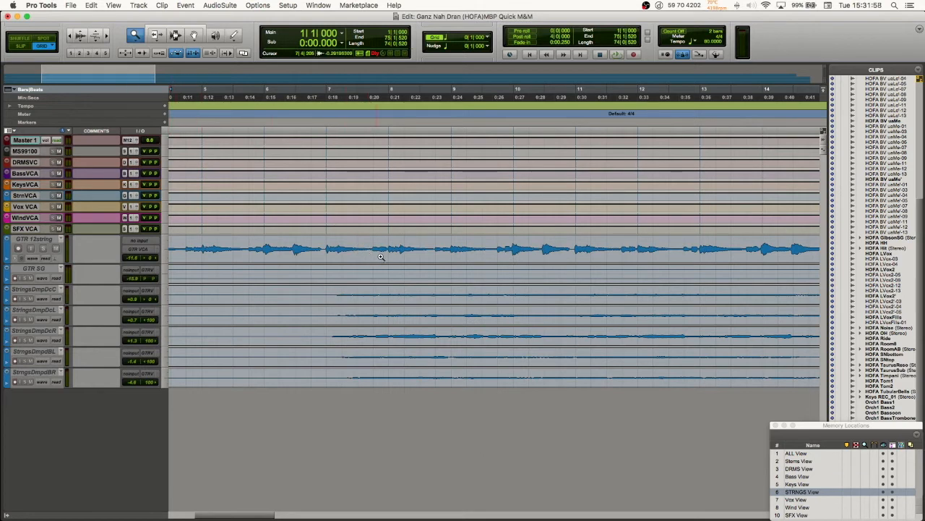
Step: Zoom the STRNGS View out to the whole session, in to about bars 18 to 27, and back out to the full length
alt+click(450, 315)
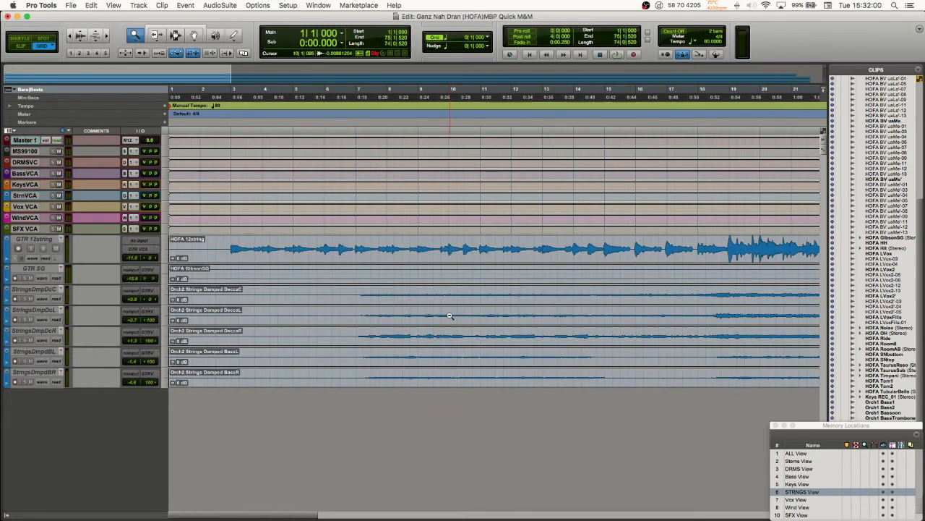
alt+click(449, 315)
alt+click(450, 315)
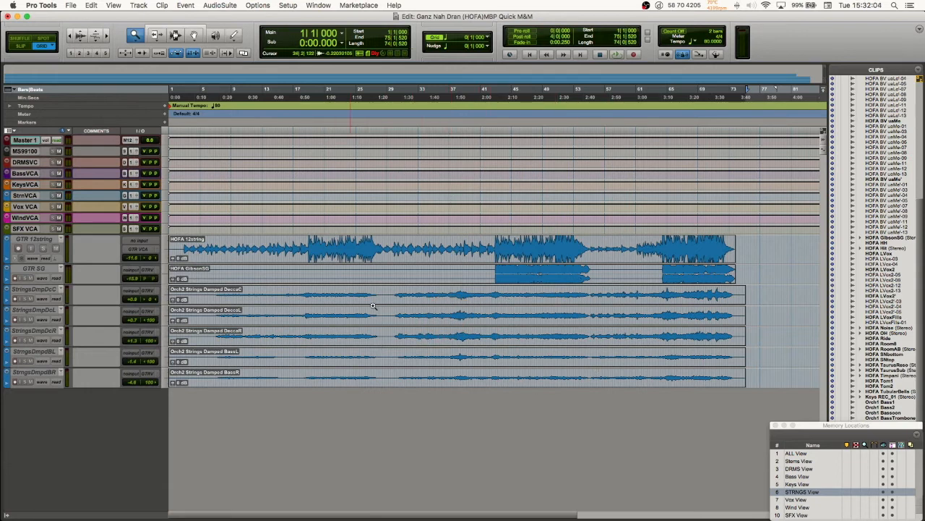
click(416, 270)
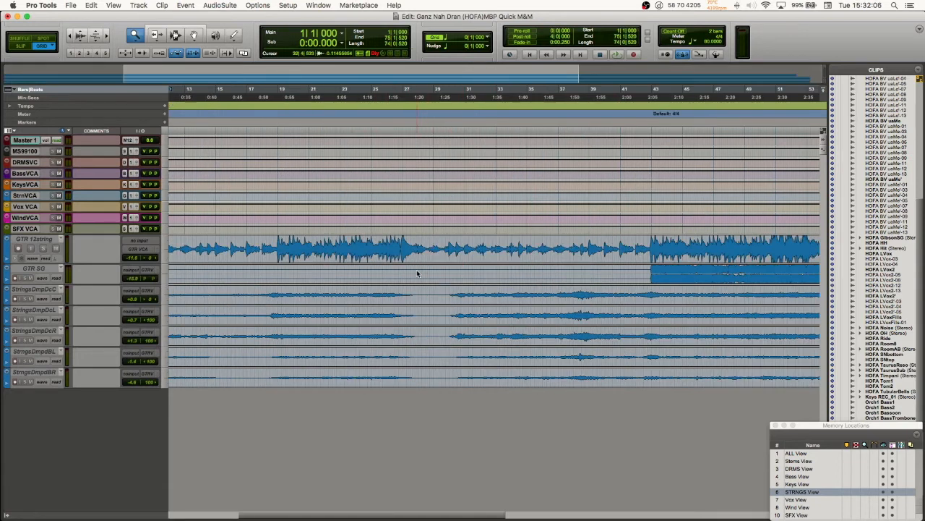
click(387, 255)
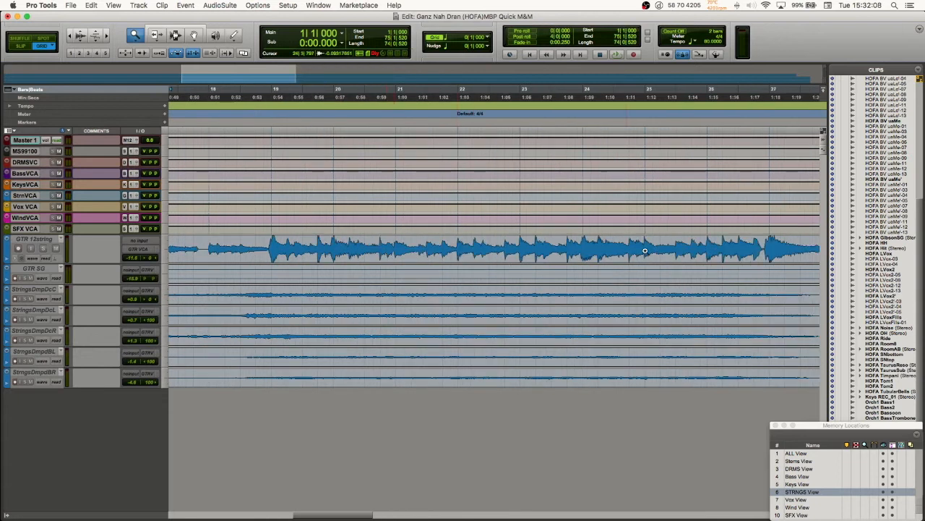
alt+click(575, 301)
alt+click(575, 302)
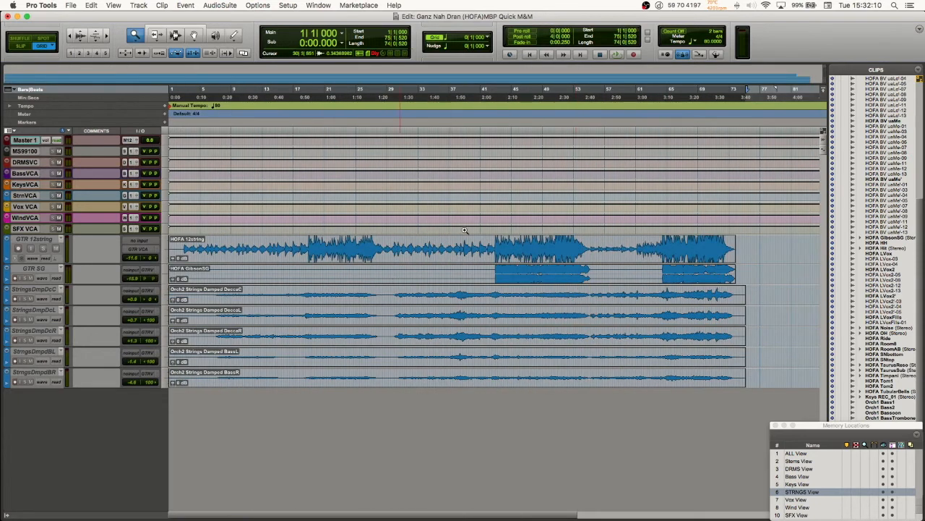
Step: Zoom in closely on the guitar and strings waveforms around bar 67
click(593, 251)
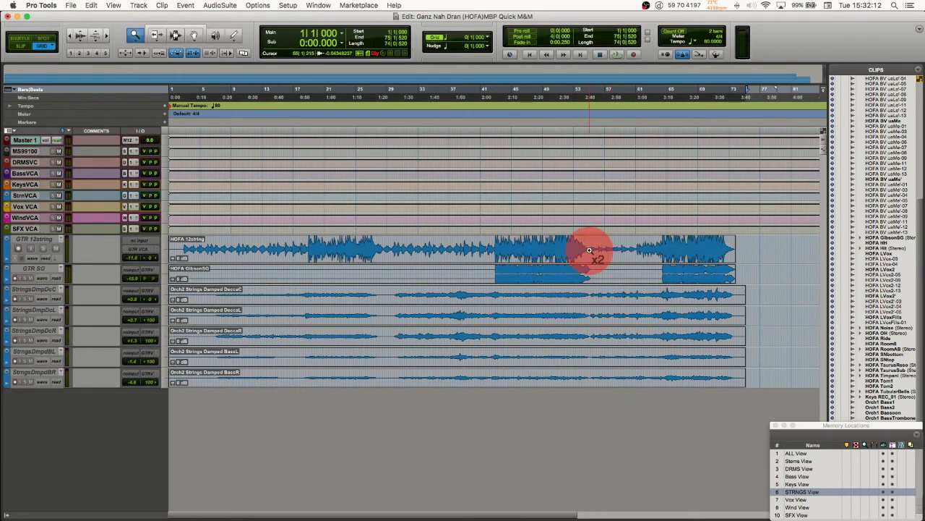
click(597, 251)
click(603, 250)
click(606, 250)
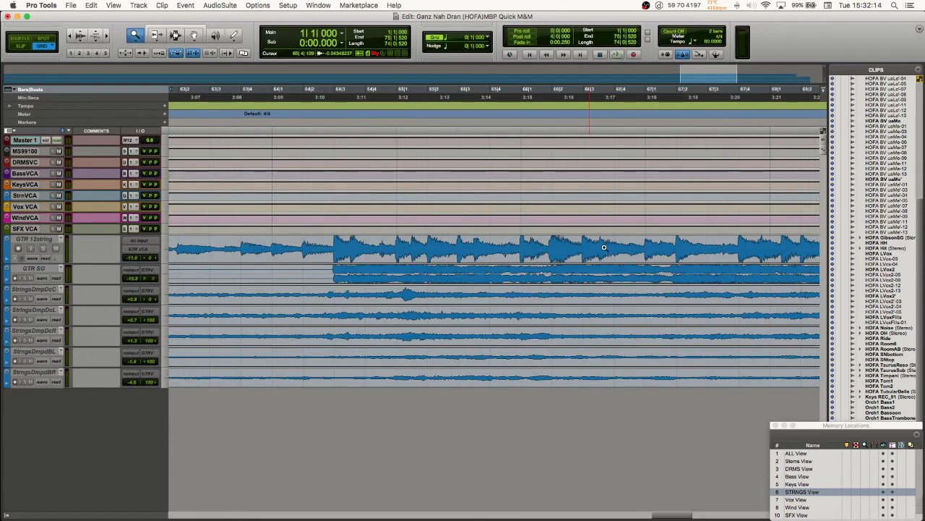
click(607, 250)
click(608, 250)
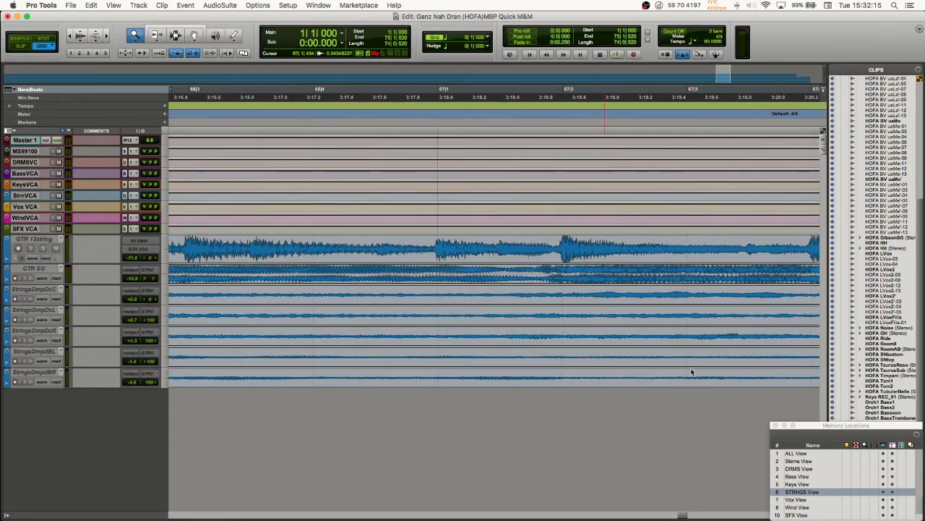
Step: Recall the Vox View at the current zoom and return to the STRNGS View
click(808, 499)
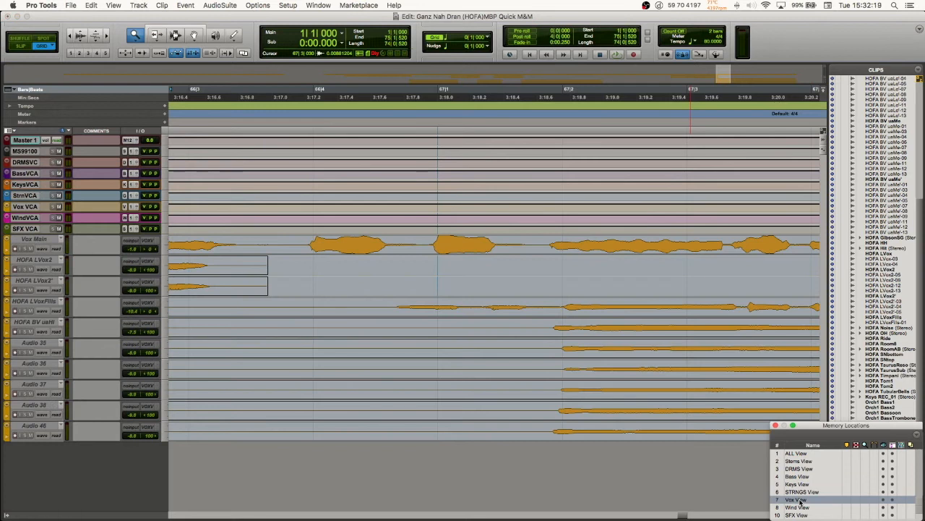
click(801, 497)
click(801, 493)
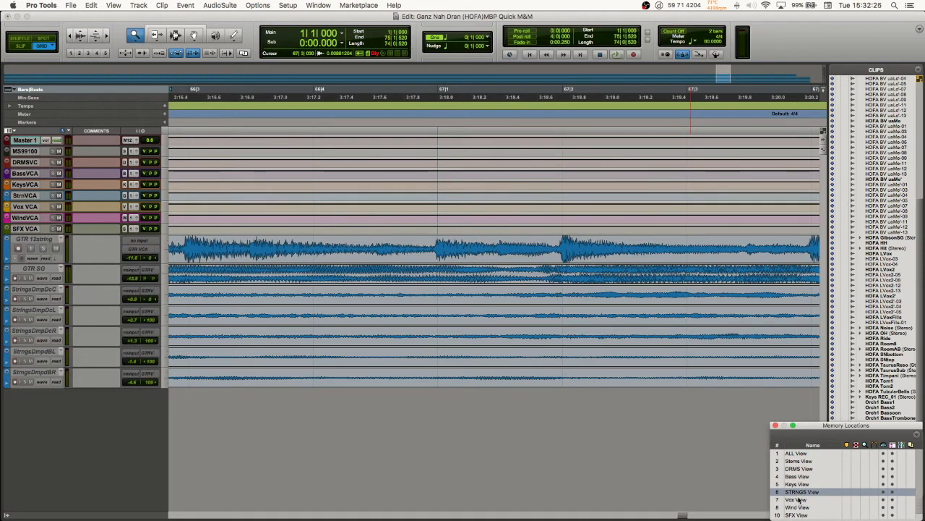
Step: Recall the Vox View at the current zoom, then shift the Memory Locations window aside and back to its place
click(797, 499)
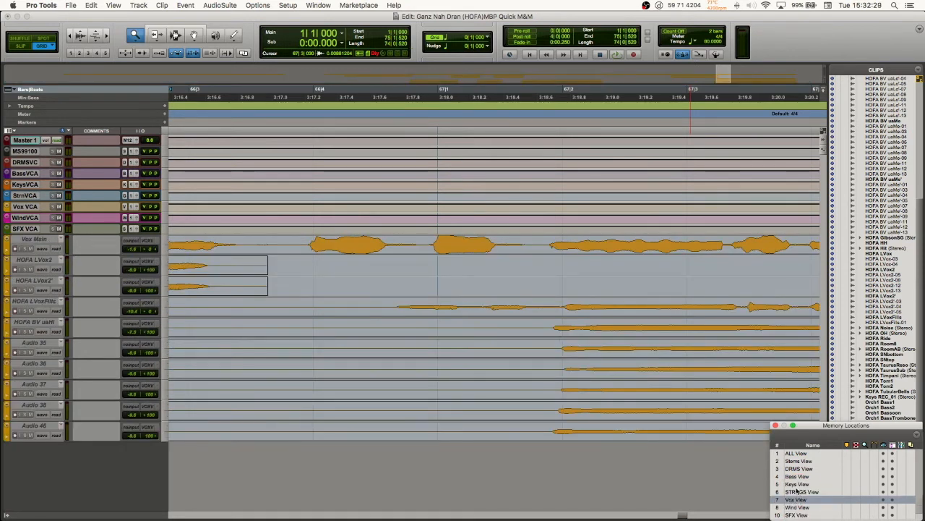
drag(796, 501, 829, 510)
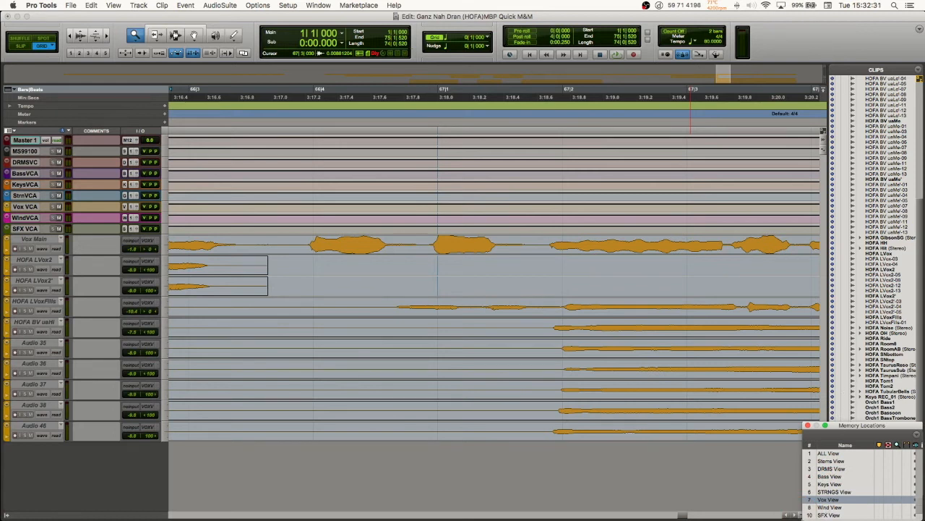
drag(804, 515, 772, 515)
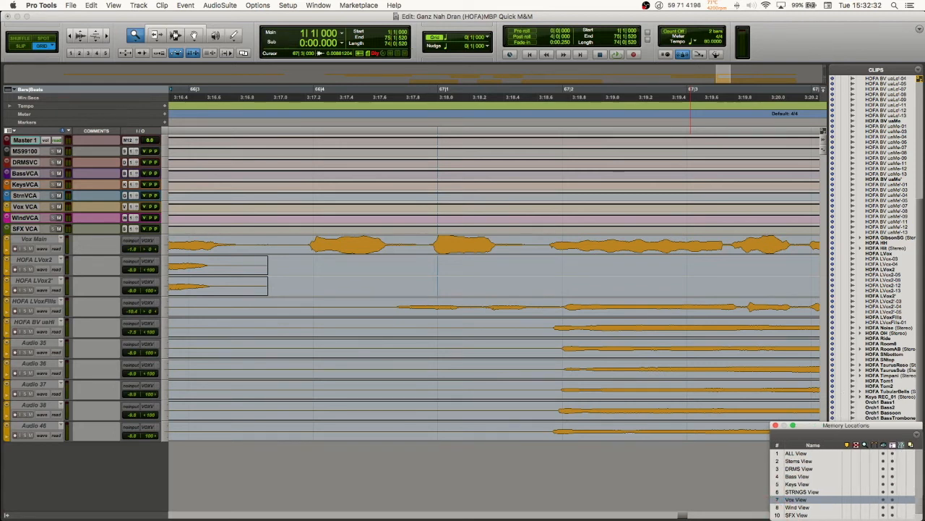
Step: Open the Vox View memory location's settings to review its time and general properties, and cancel without changes
click(792, 499)
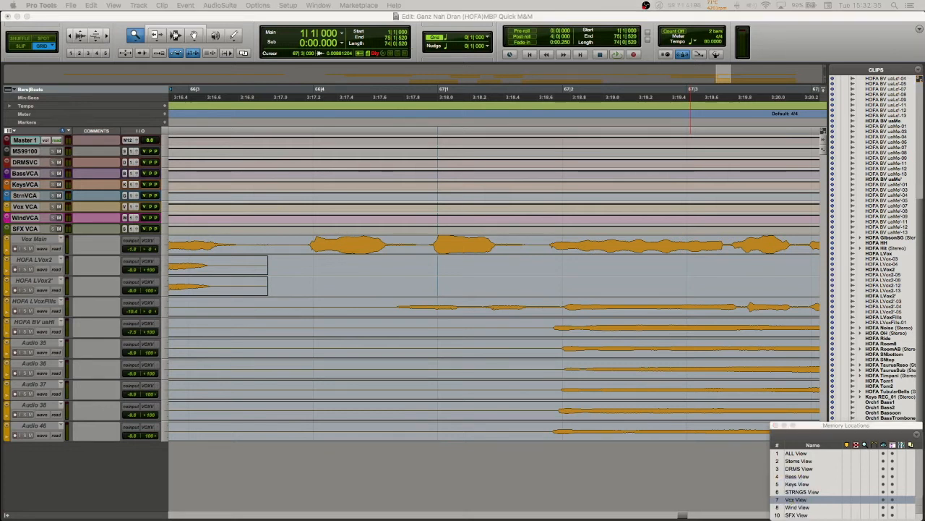
double_click(795, 500)
drag(558, 264, 515, 171)
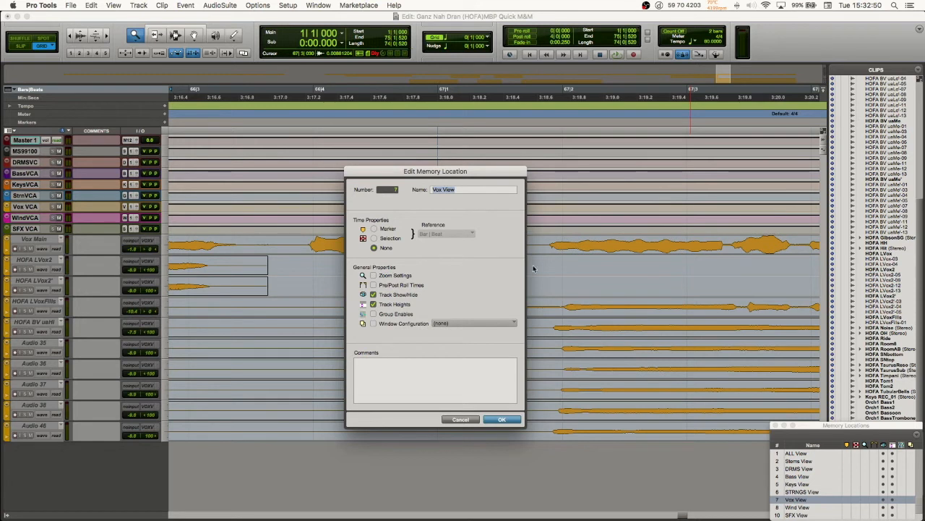
click(459, 420)
click(460, 420)
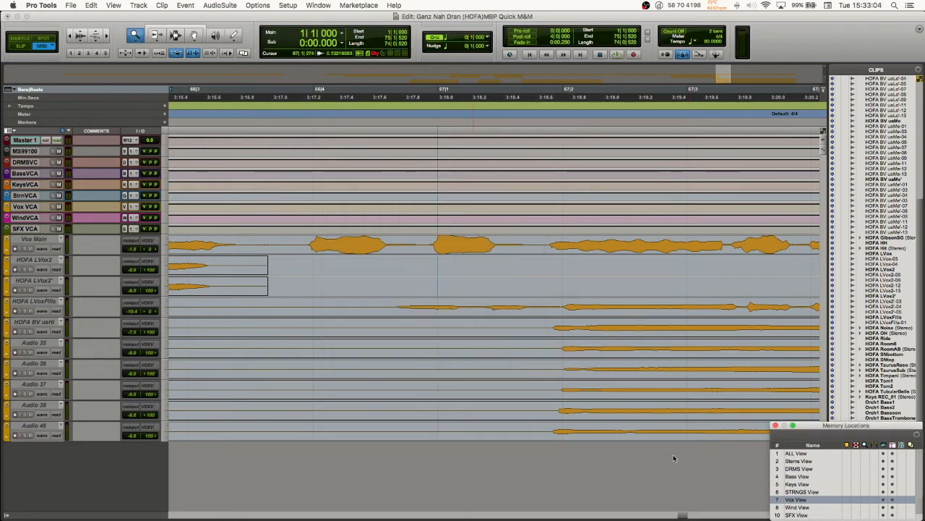
Step: Recall the Wind View and look through its orchestral tracks back to about bar 60
click(795, 507)
scroll(588, 385, down, 8)
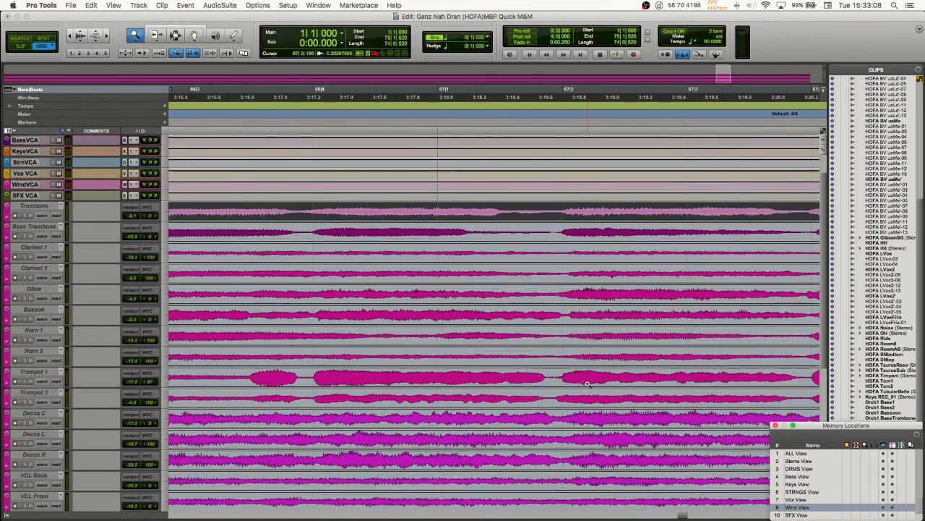
scroll(588, 385, left, 10)
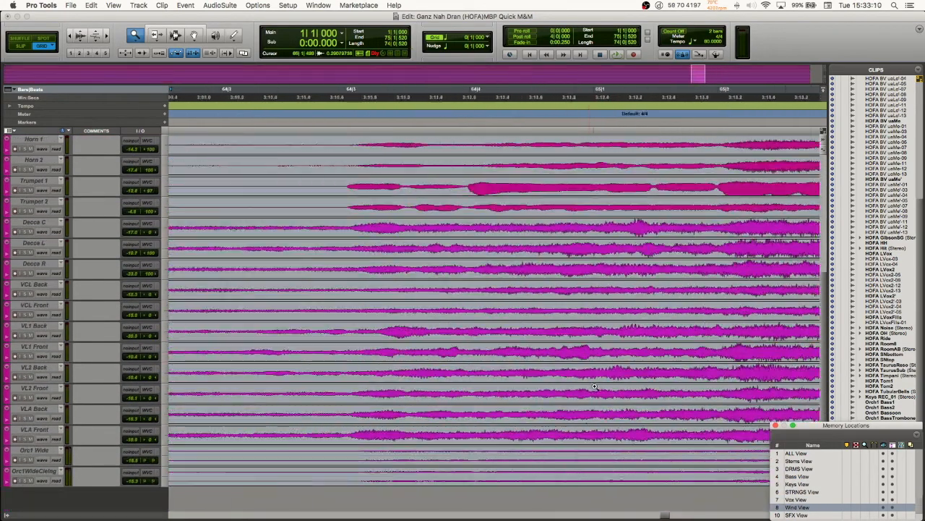
scroll(594, 385, left, 10)
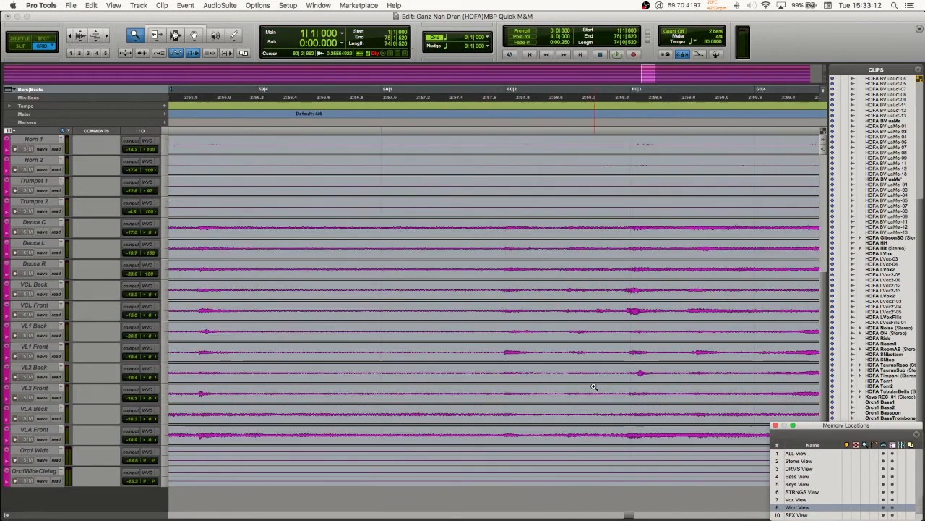
Step: Zoom the Wind View out around bar 59 until about forty bars of the orchestral waveforms fit on the timeline
scroll(594, 386, up, 8)
click(594, 386)
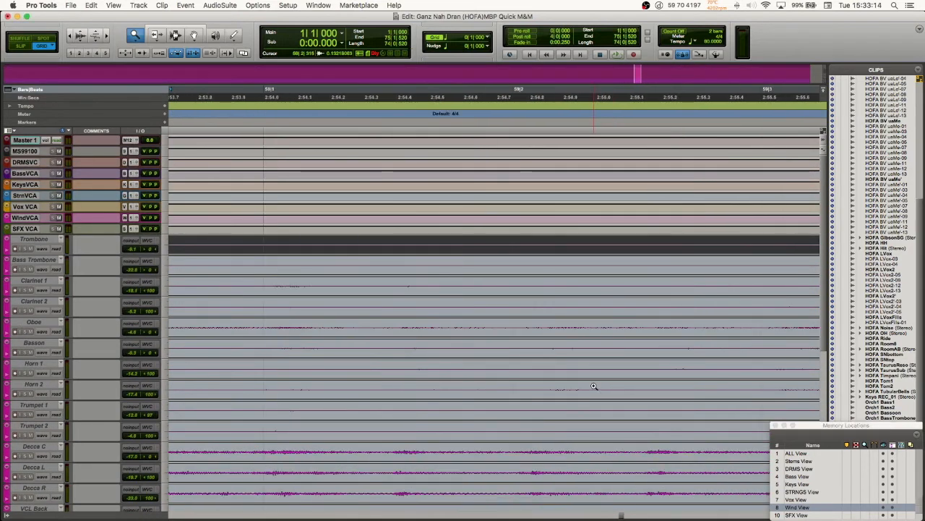
alt+click(594, 386)
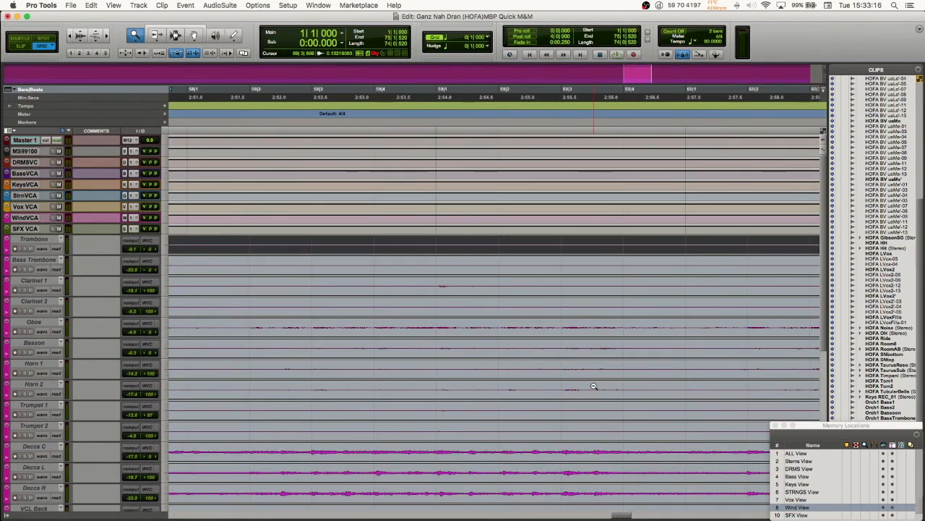
alt+click(594, 386)
alt+click(594, 386)
alt+click(594, 386)
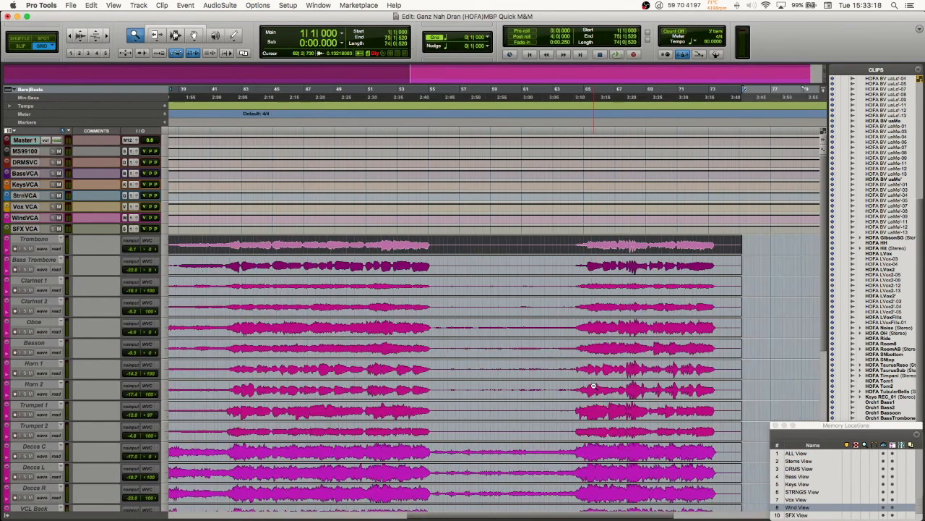
Step: Examine the Wind View's tracks from Trombone to the wide orchestra mics across the session, starting from bar 1
scroll(593, 387, left, 10)
scroll(594, 386, down, 3)
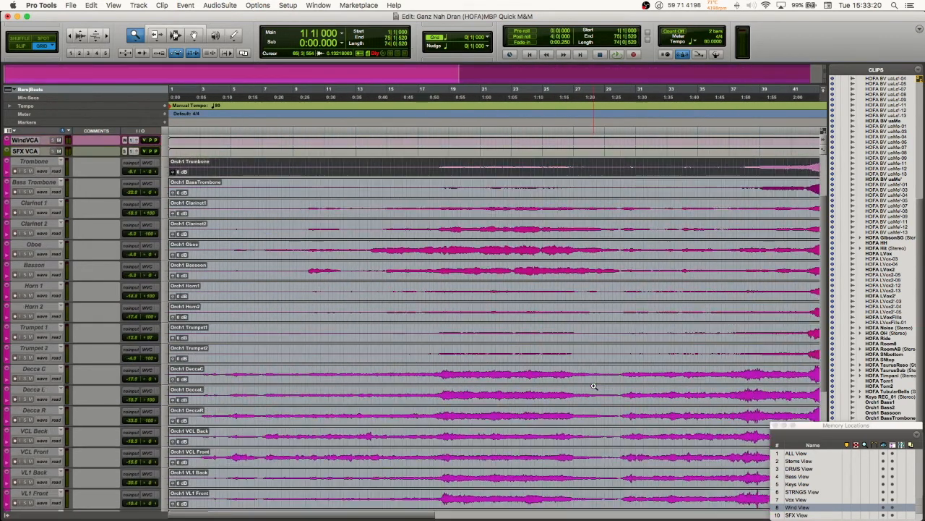
scroll(594, 386, down, 1)
scroll(470, 384, right, 5)
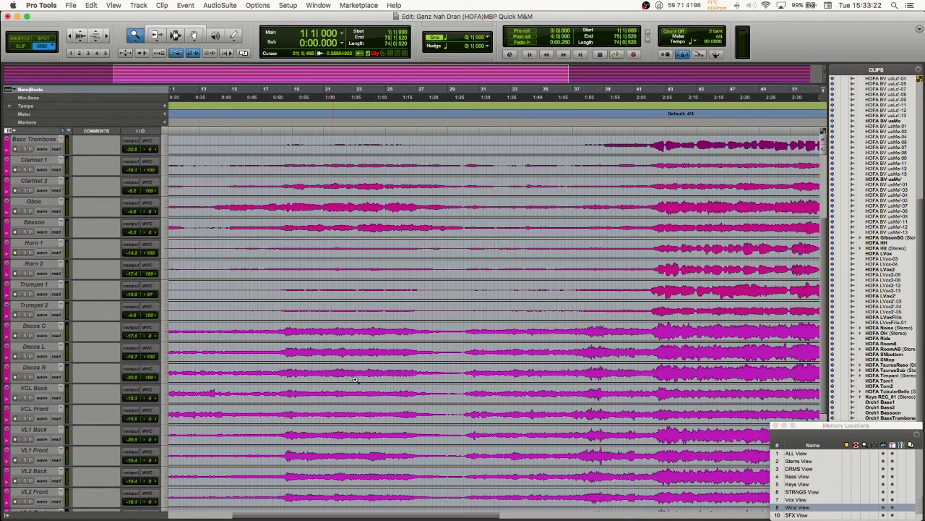
scroll(417, 318, left, 5)
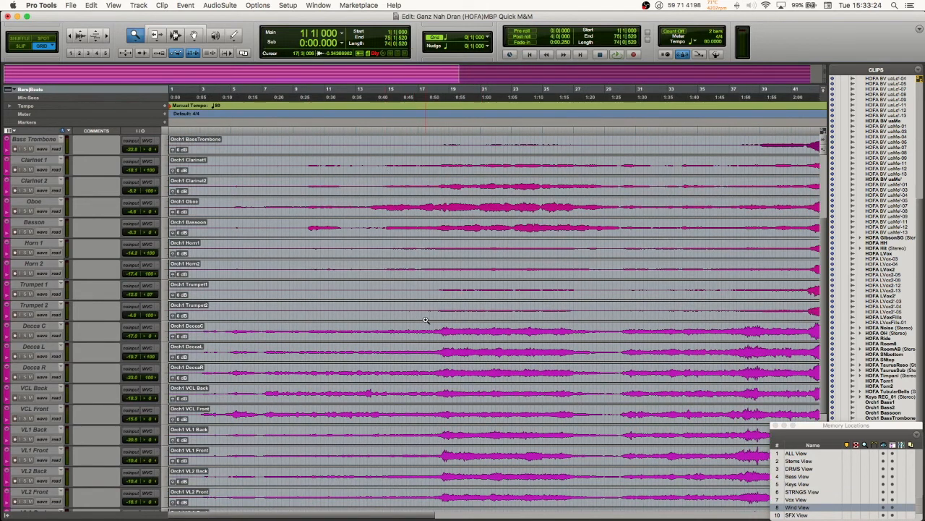
scroll(425, 328, up, 3)
scroll(425, 328, down, 5)
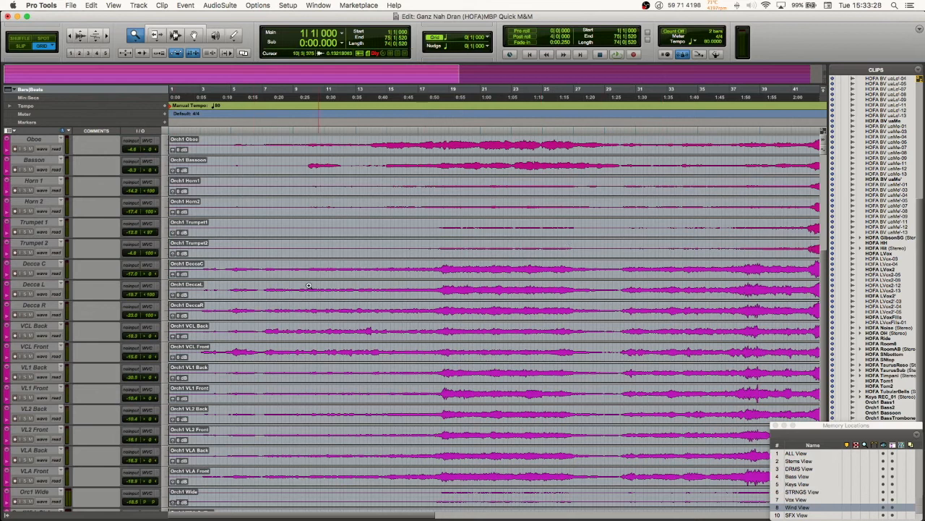
scroll(515, 292, down, 2)
scroll(535, 332, right, 10)
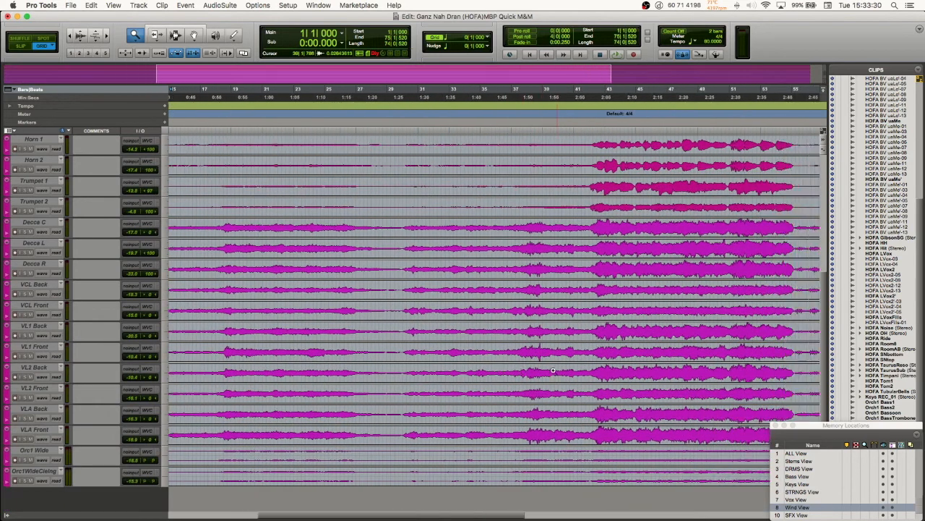
scroll(554, 371, left, 10)
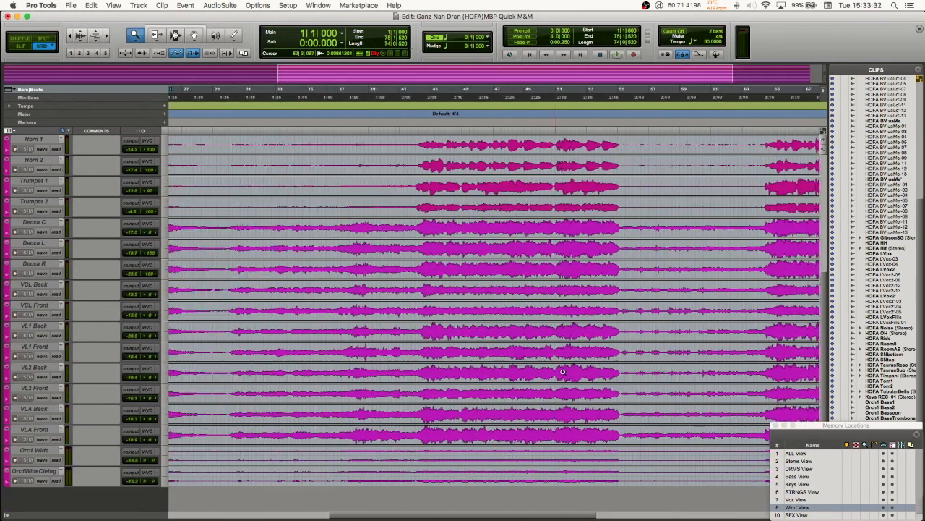
Step: Recall the ALL, Stems, DRMS and Bass Views one after another to compare their track layouts
click(798, 453)
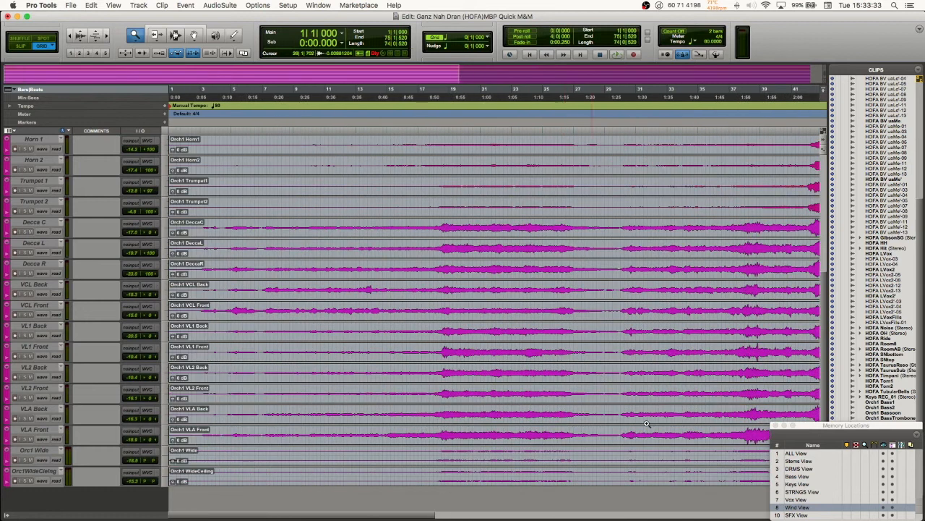
click(799, 454)
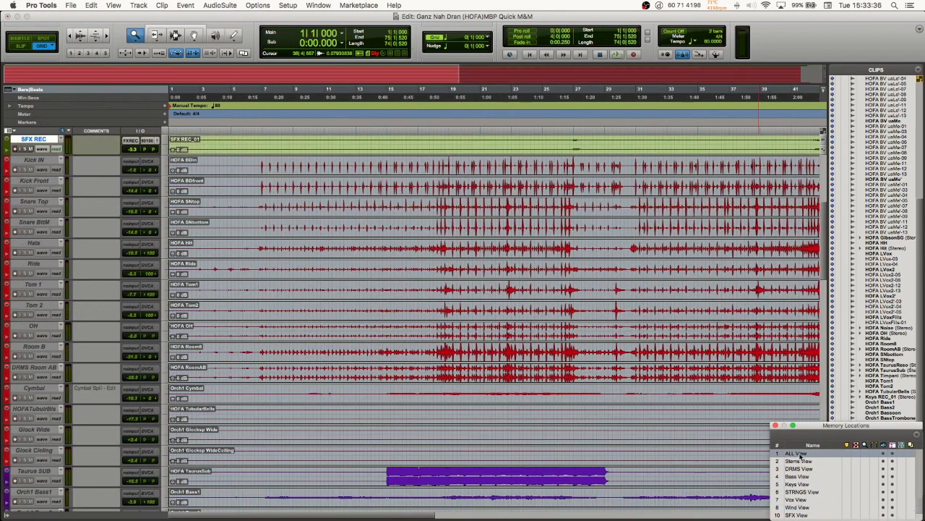
click(799, 462)
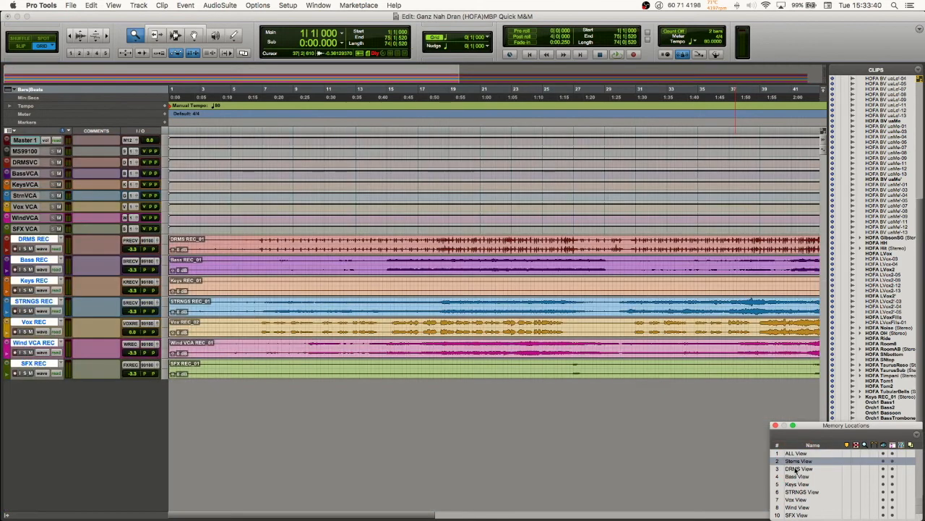
click(797, 469)
click(793, 476)
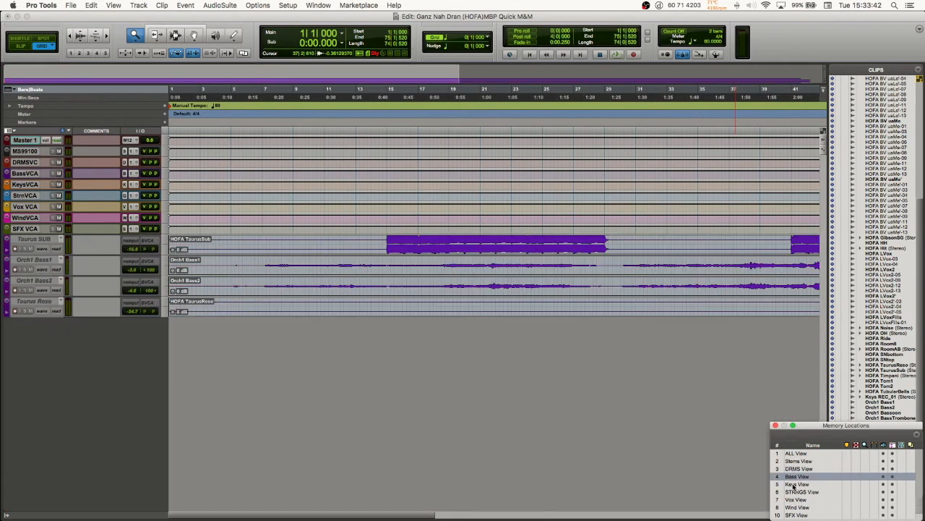
Step: Recall the Keys View and return to the Bass View
click(793, 484)
click(794, 492)
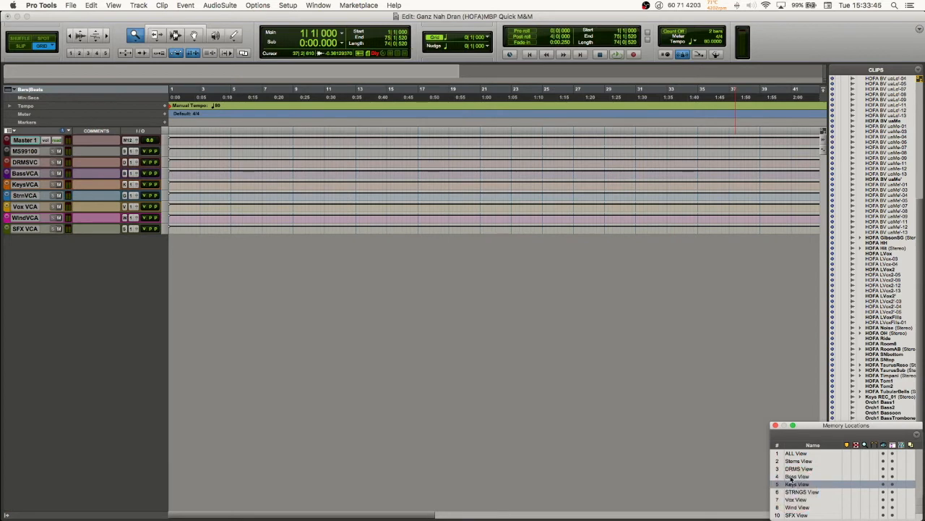
click(793, 477)
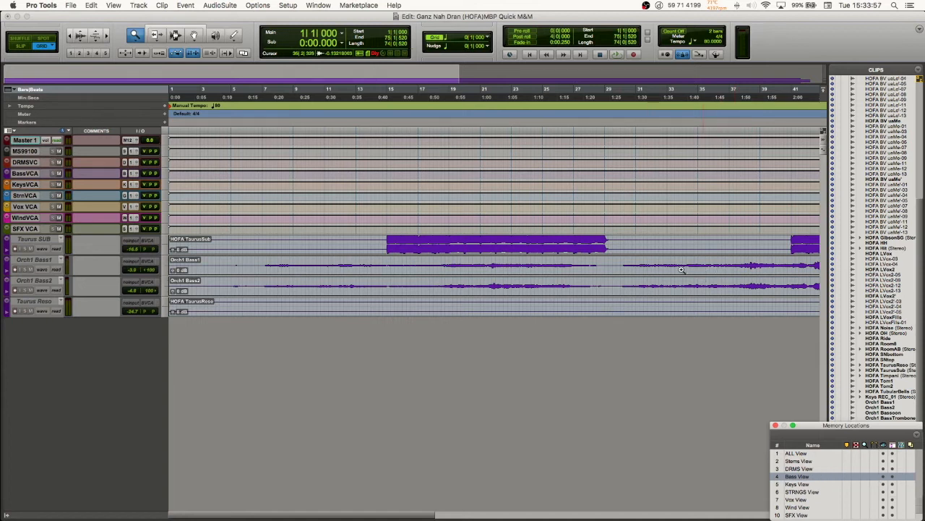
click(799, 461)
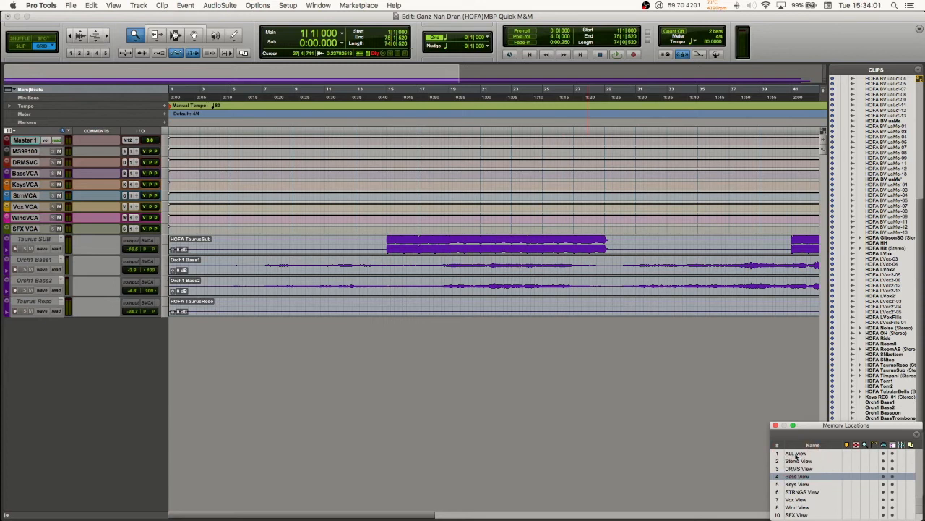
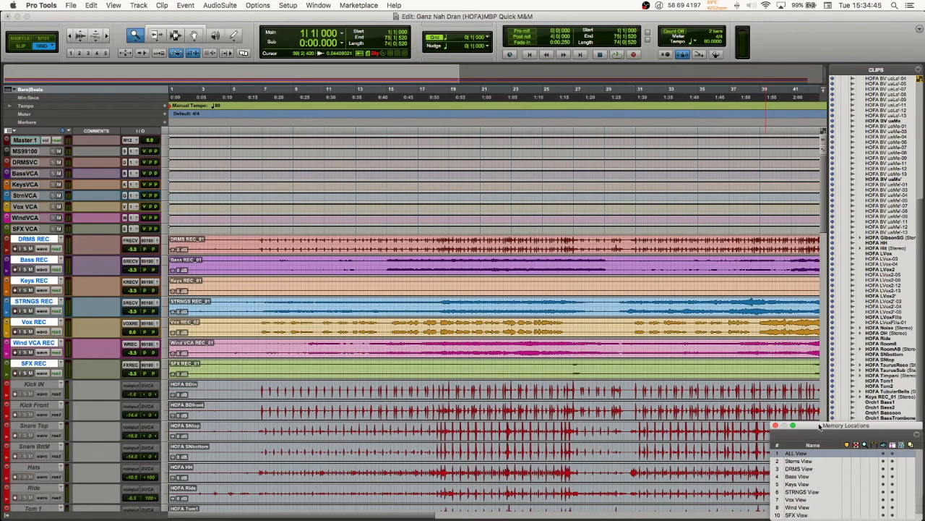
Step: Switch to the Mix window and try to recall memory locations 1 and 2 by their numbers
key(super+equal)
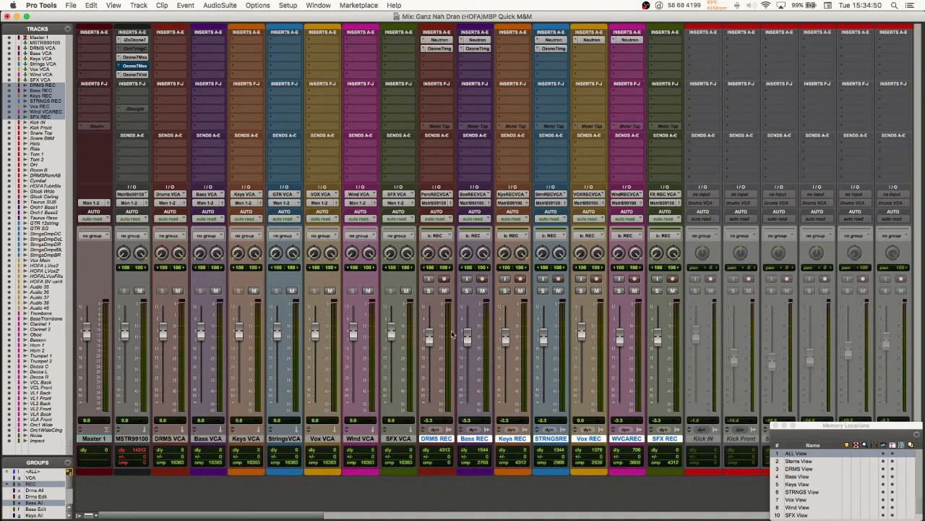
key(1)
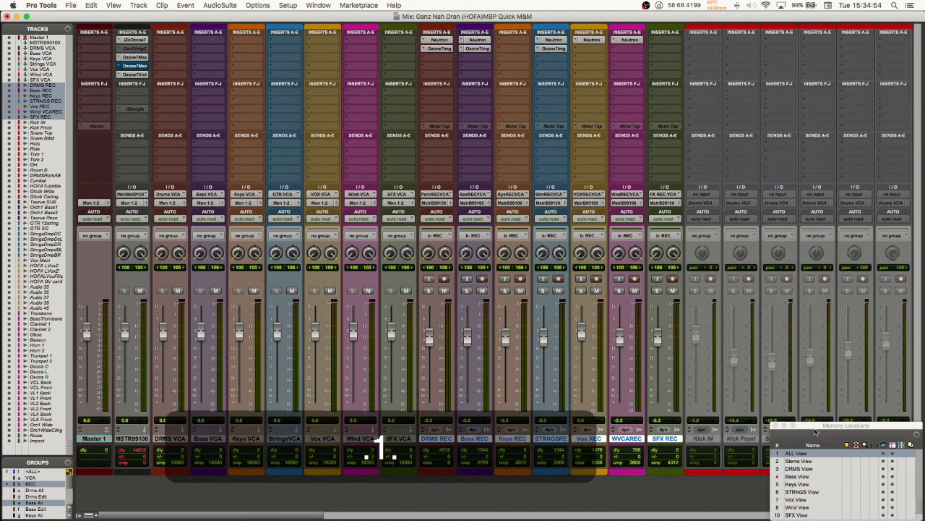
key(period)
key(2)
key(period)
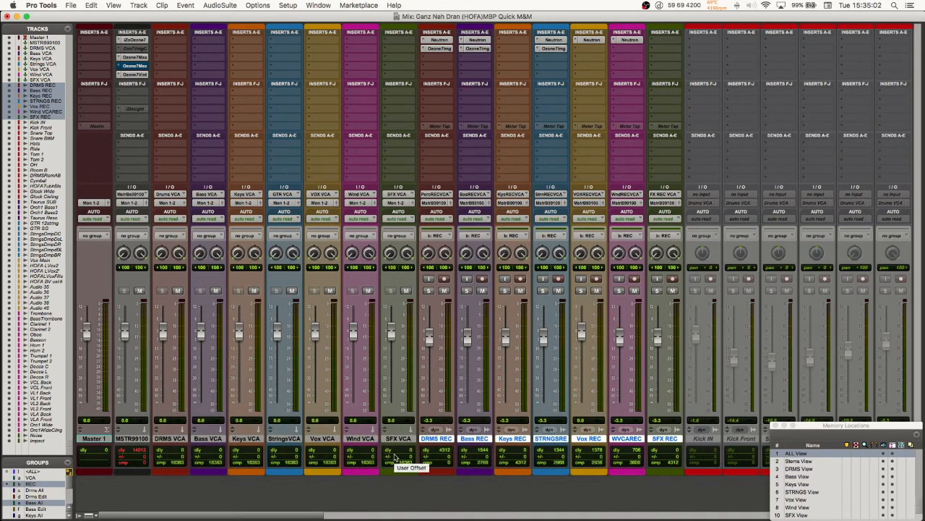
key(period)
key(2)
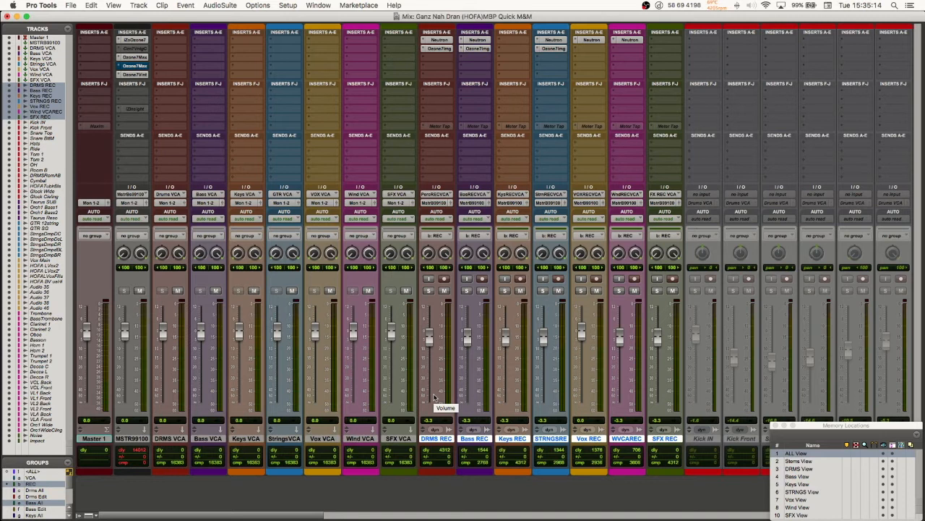
key(2)
key(period)
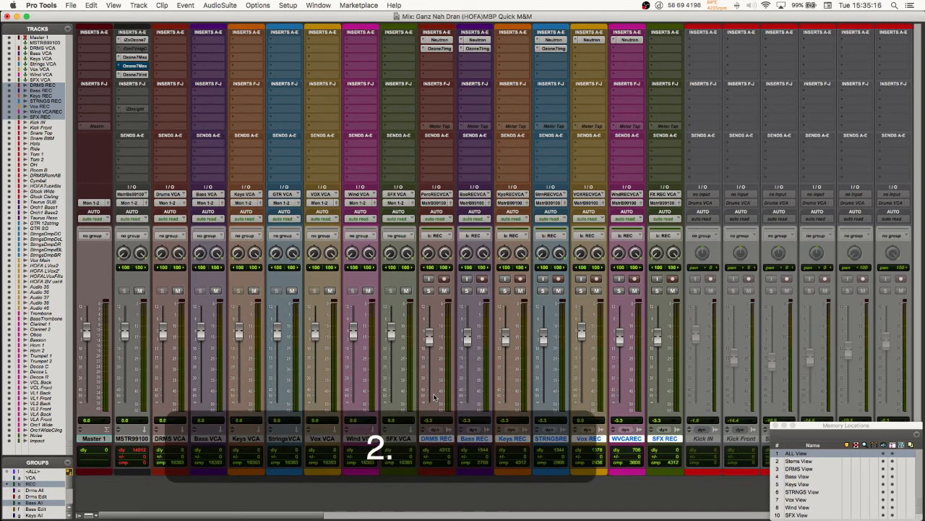
Step: Recall the Stems View in the mixer and return to the Edit window
click(810, 468)
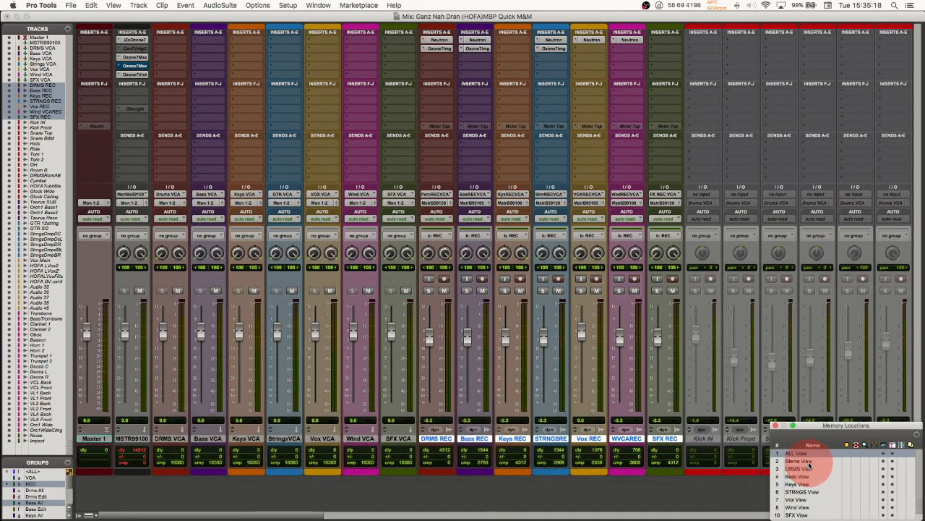
click(800, 462)
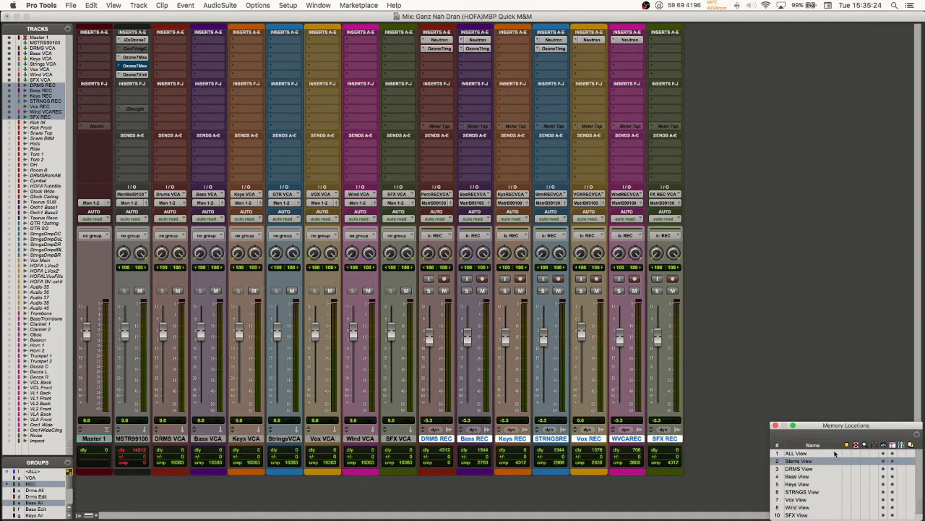
key(cmd+equal)
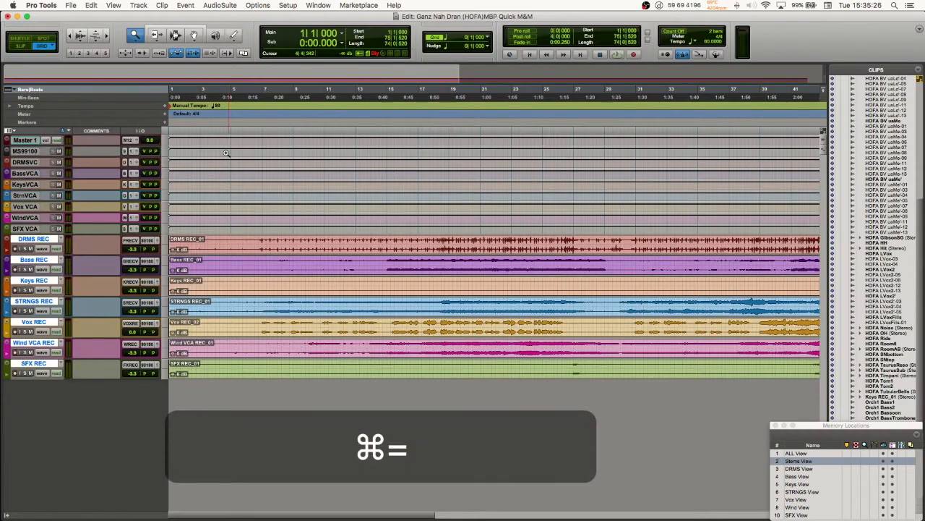
Step: Recall the ALL, Stems and DRMS Views to compare their tracks, ending on DRMS View with the track and group lists shown
click(789, 454)
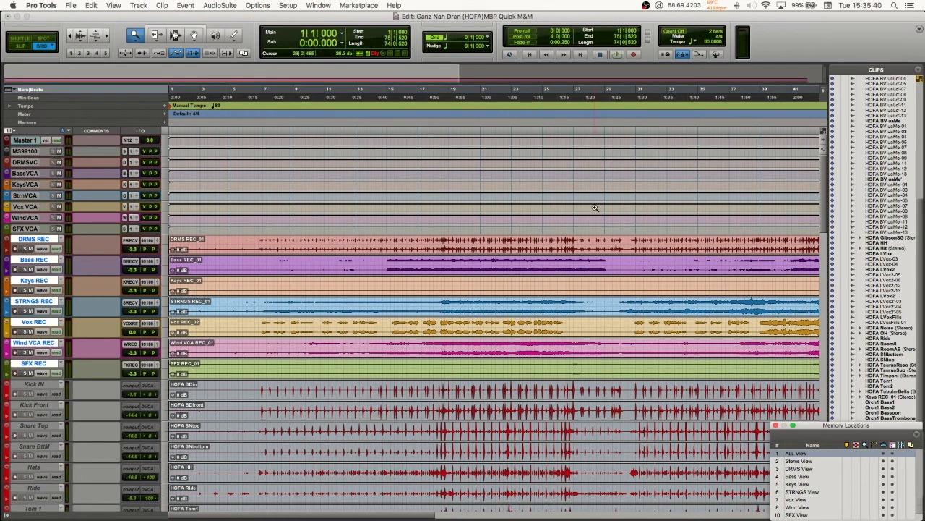
click(797, 461)
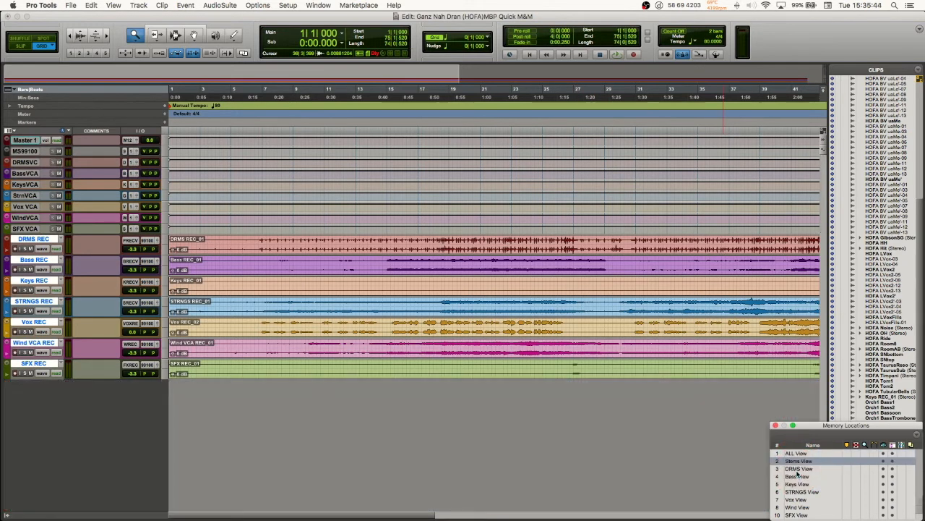
click(798, 468)
scroll(311, 313, down, 3)
scroll(311, 314, up, 3)
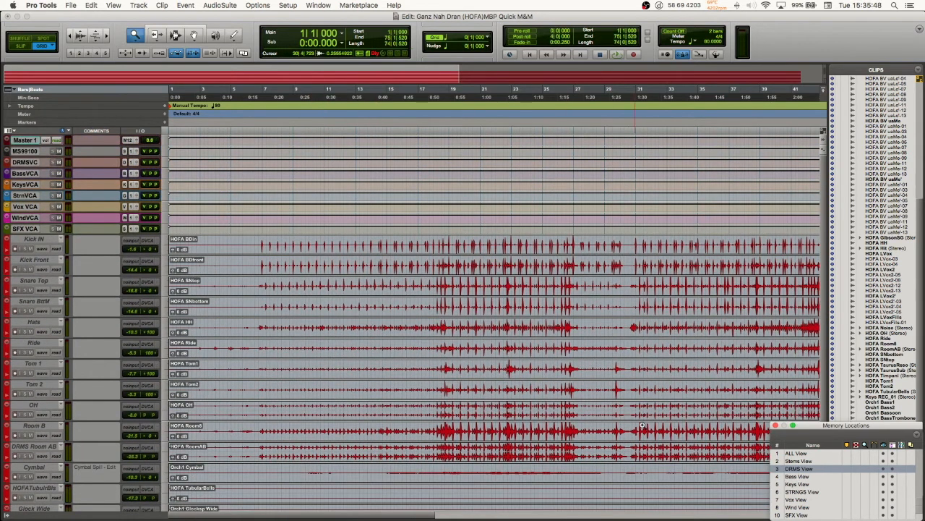
click(799, 463)
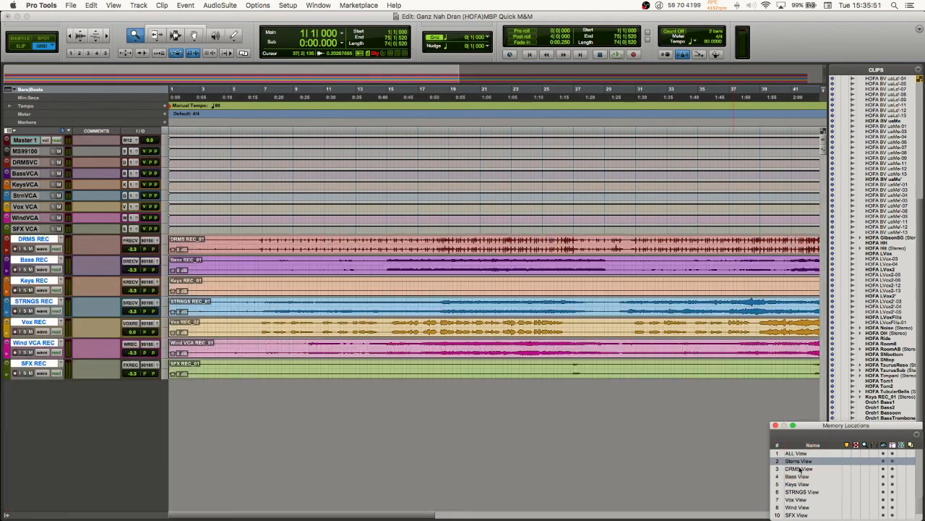
click(799, 468)
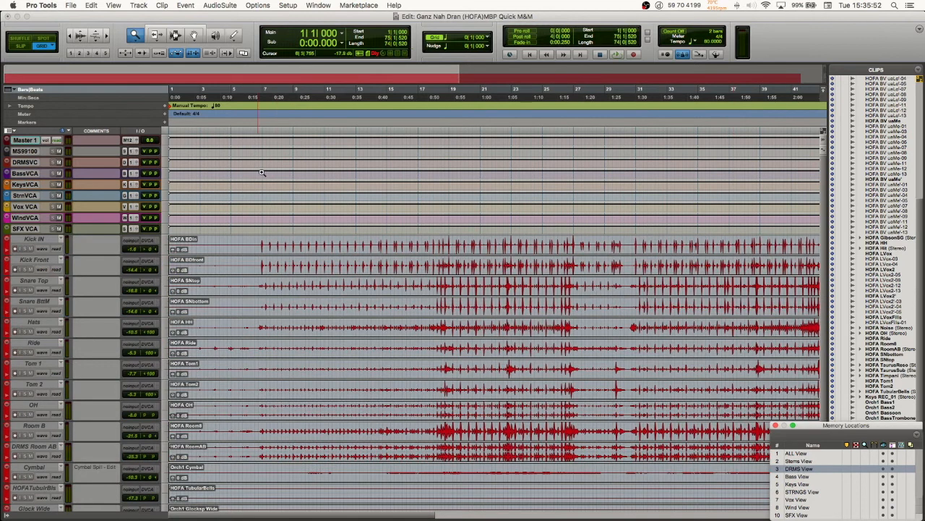
click(7, 515)
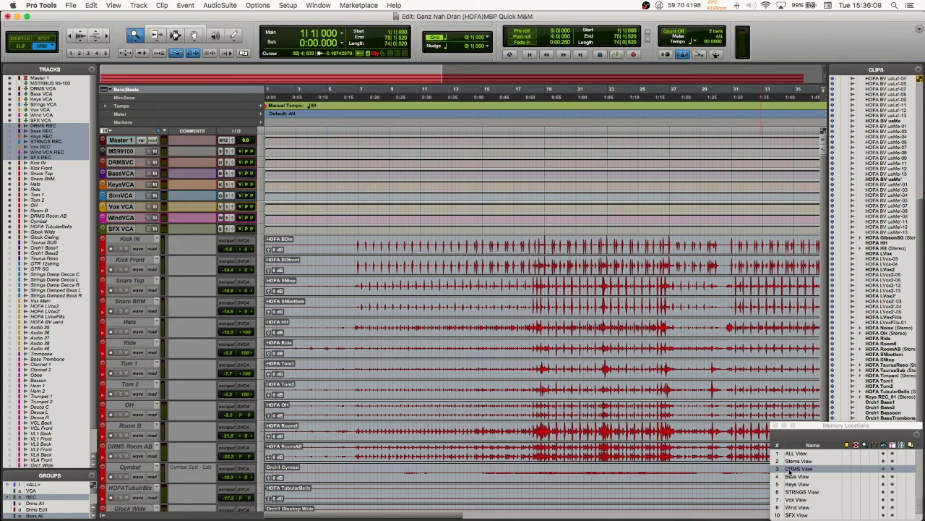
Step: Try out a new memory location with time property None plus Track Show/Hide and Track Heights, and discard it
click(262, 124)
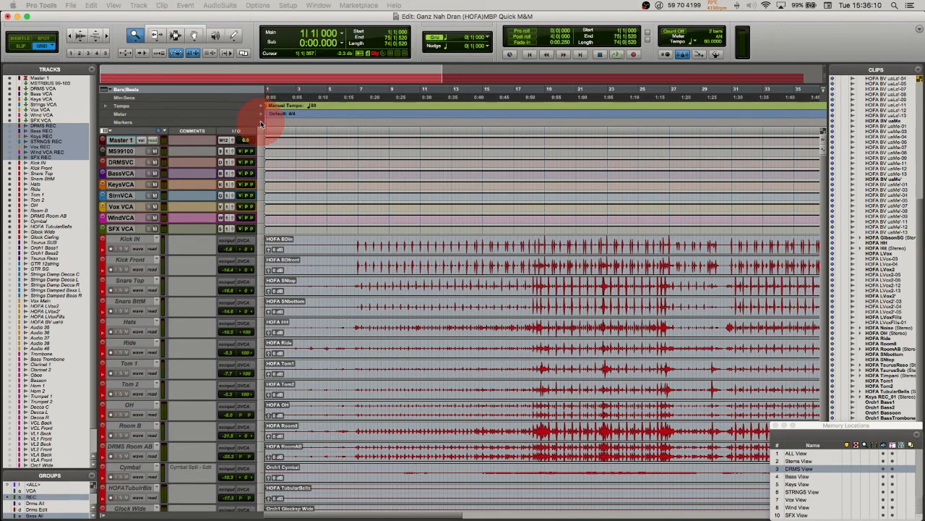
drag(651, 519, 405, 154)
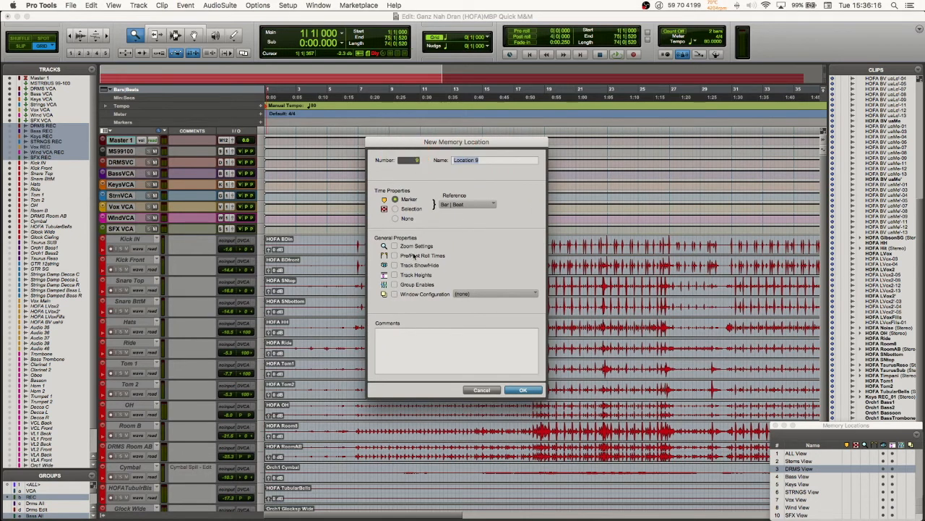
click(395, 219)
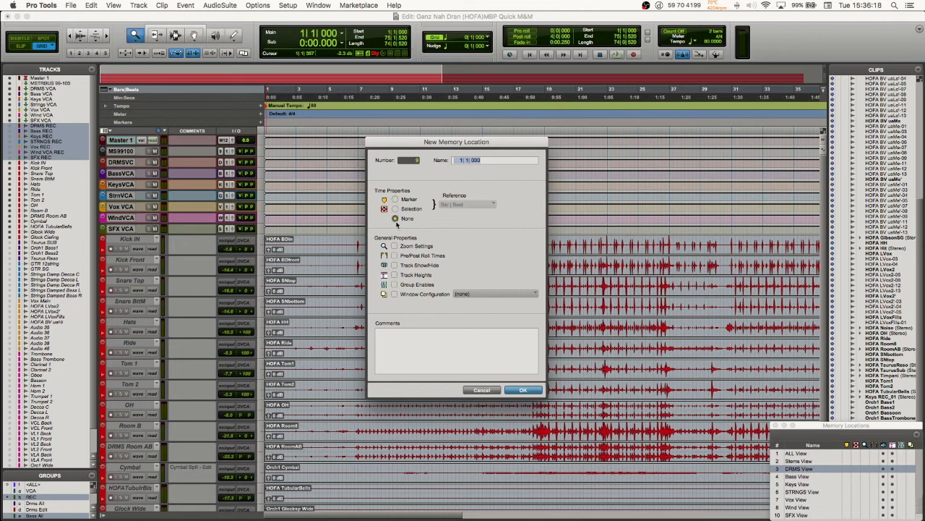
click(394, 266)
click(394, 275)
click(394, 276)
click(394, 275)
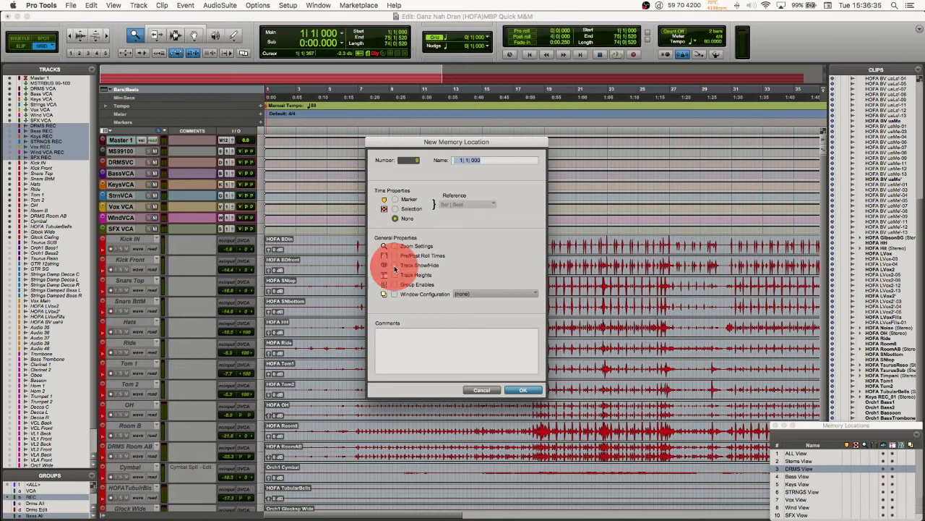
click(491, 390)
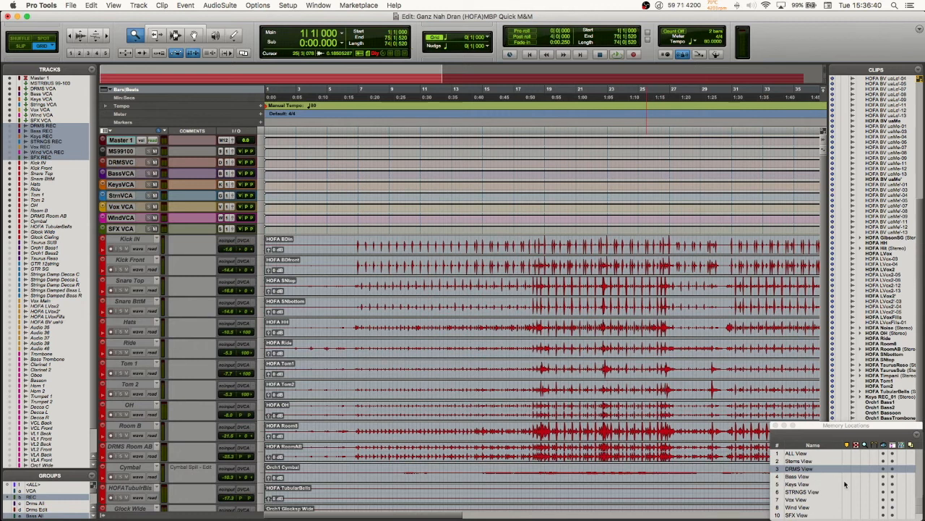
Step: Recall the Bass View
click(792, 479)
click(793, 477)
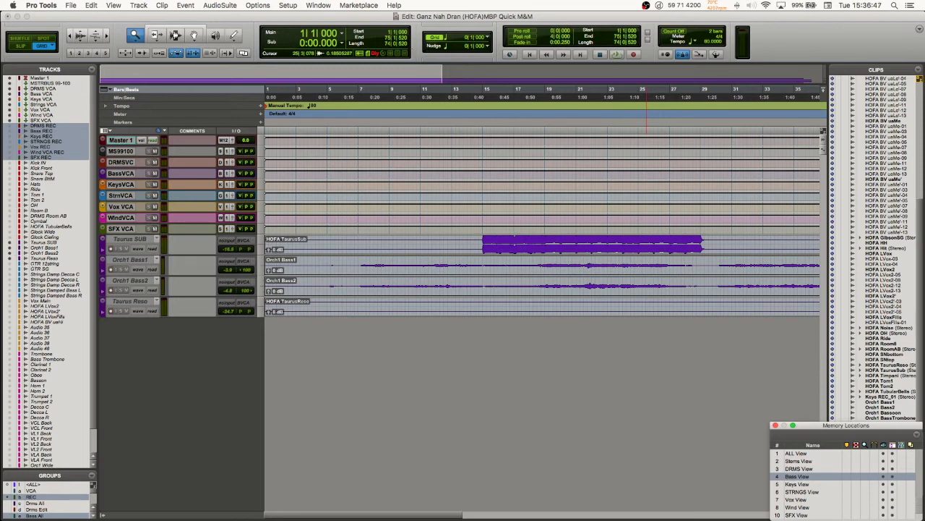
click(261, 123)
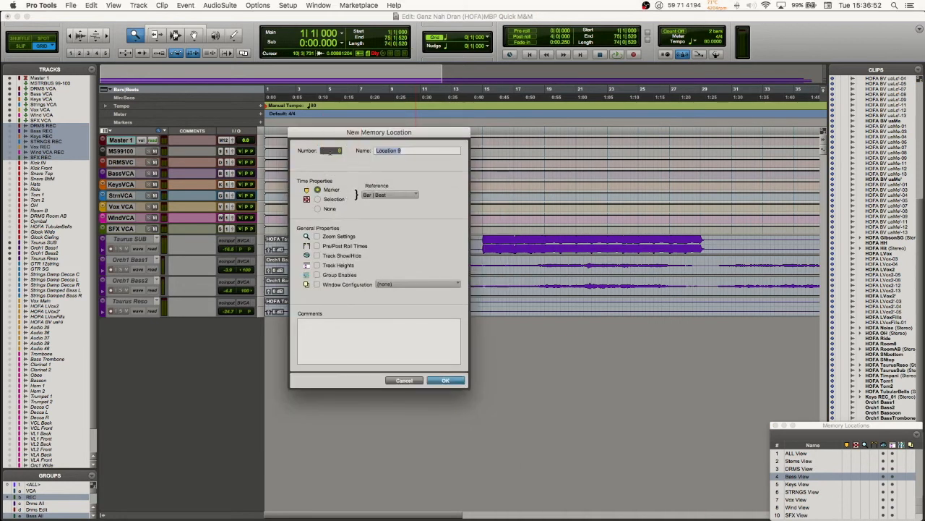
click(318, 209)
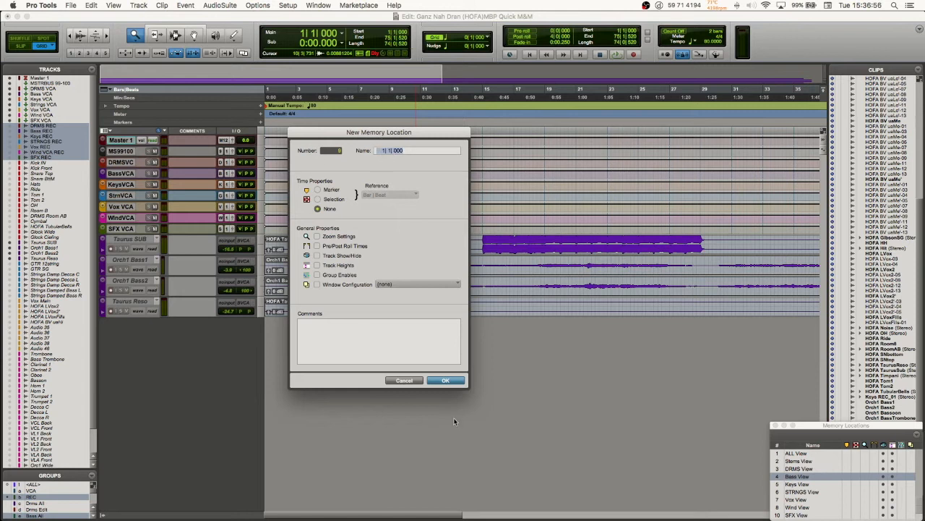
click(411, 380)
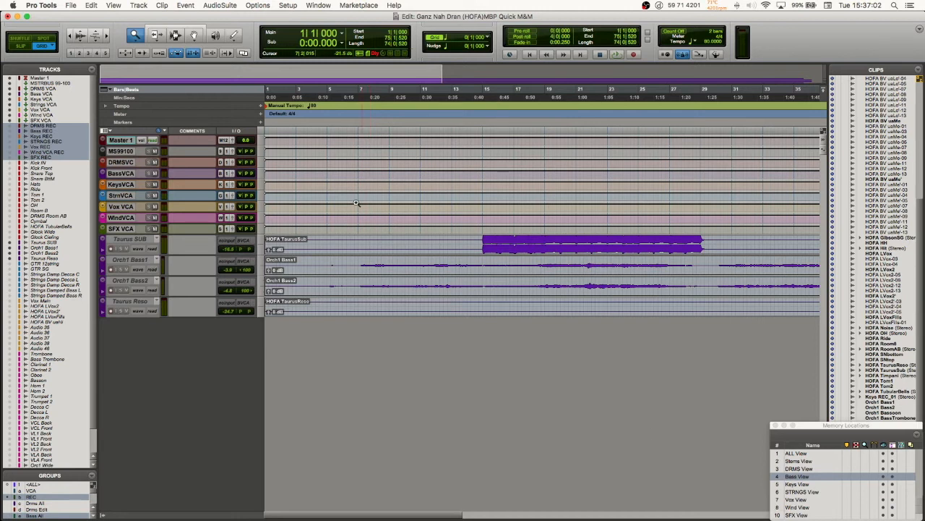
Step: Place a new marker memory location at 5|4|000 on the Markers ruler and recall it
click(260, 122)
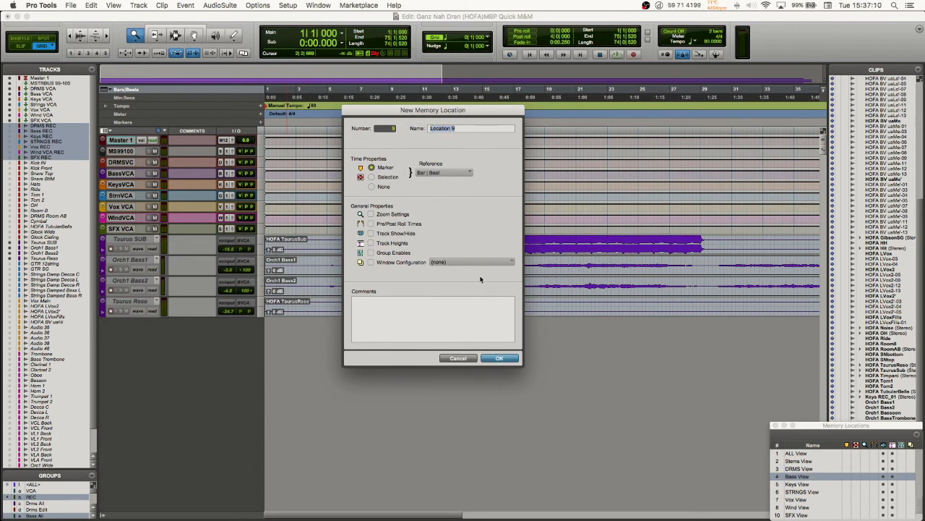
click(492, 359)
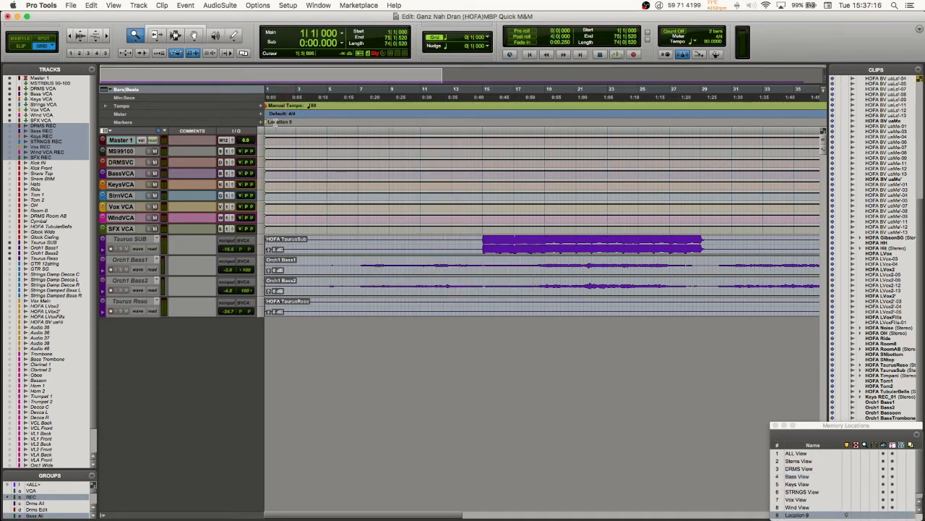
drag(269, 124, 338, 123)
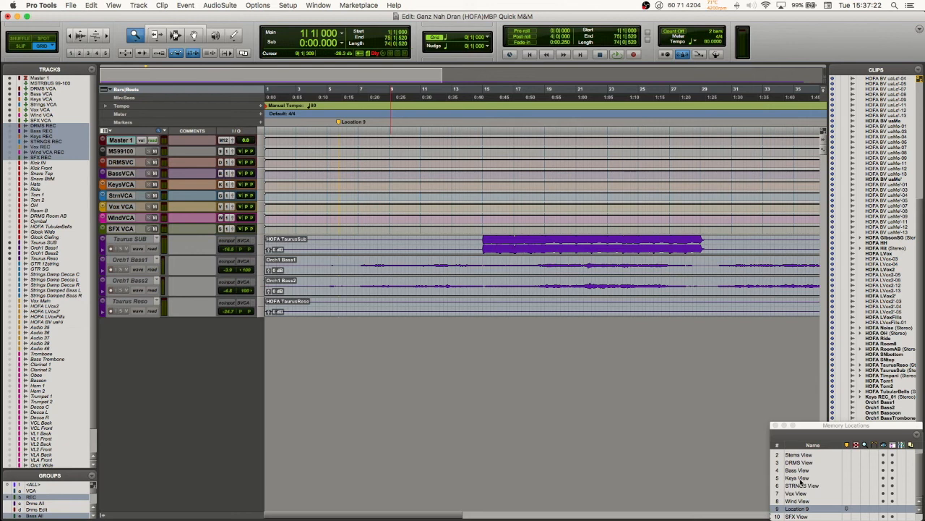
click(798, 514)
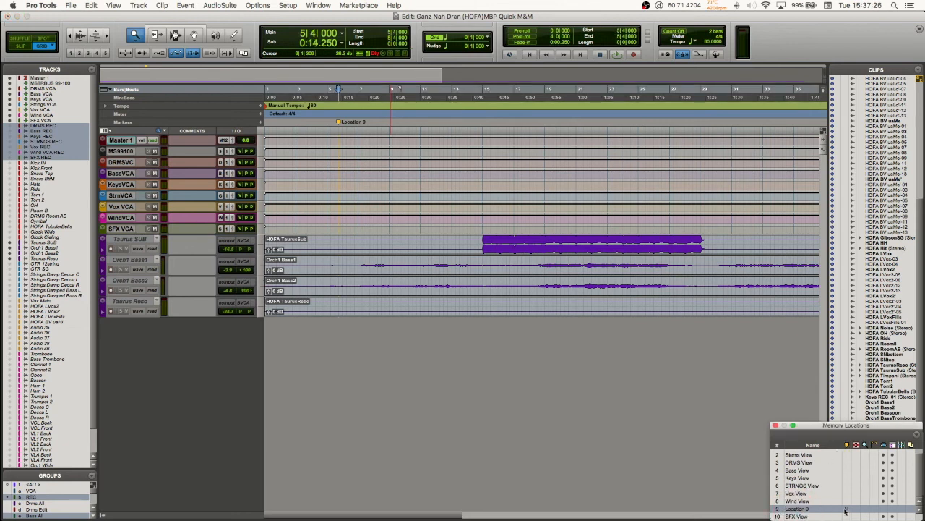
Step: Hide the marker locations in the Memory Locations list and show them again
click(848, 445)
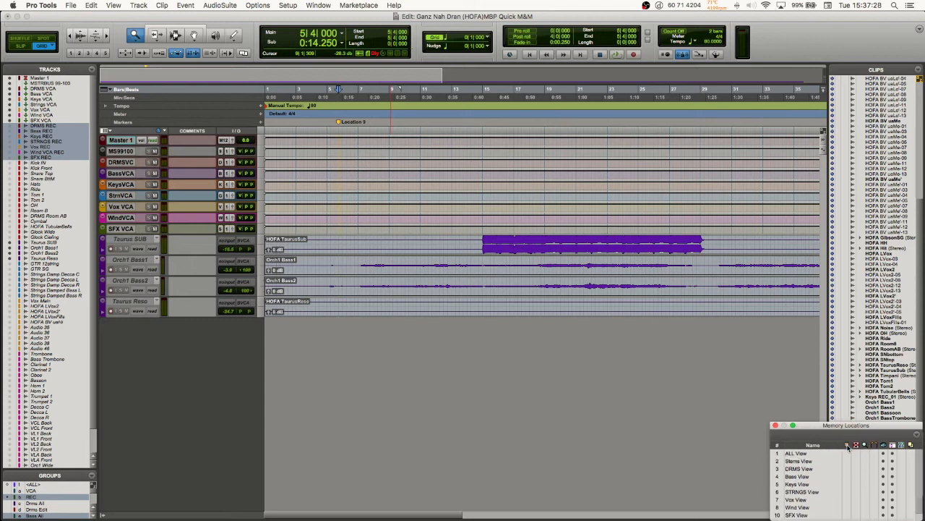
click(848, 445)
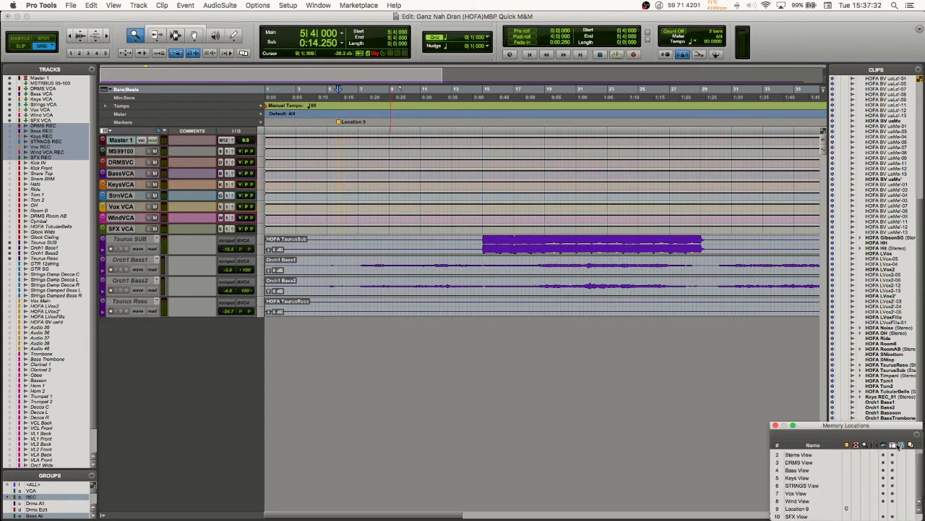
scroll(888, 483, up, 1)
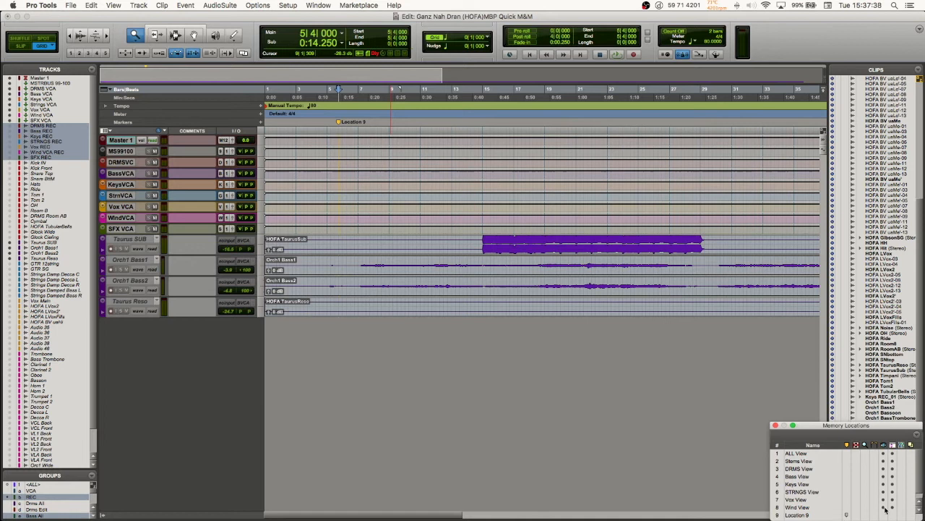
scroll(885, 506, down, 1)
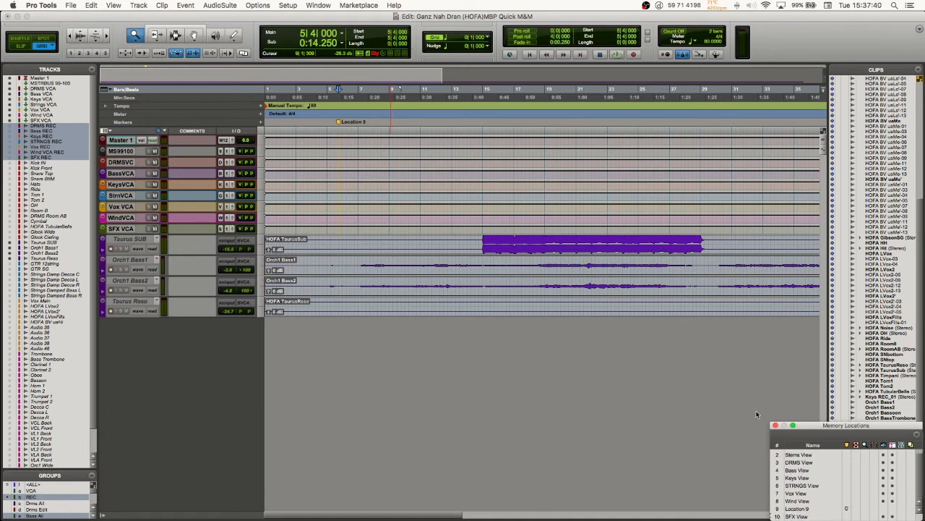
Step: Raise the Memory Locations window slightly and toggle its marker, selection, zoom and pre/post-roll filters off and on again
drag(816, 424, 816, 408)
click(847, 430)
click(856, 431)
click(864, 431)
click(873, 431)
click(872, 431)
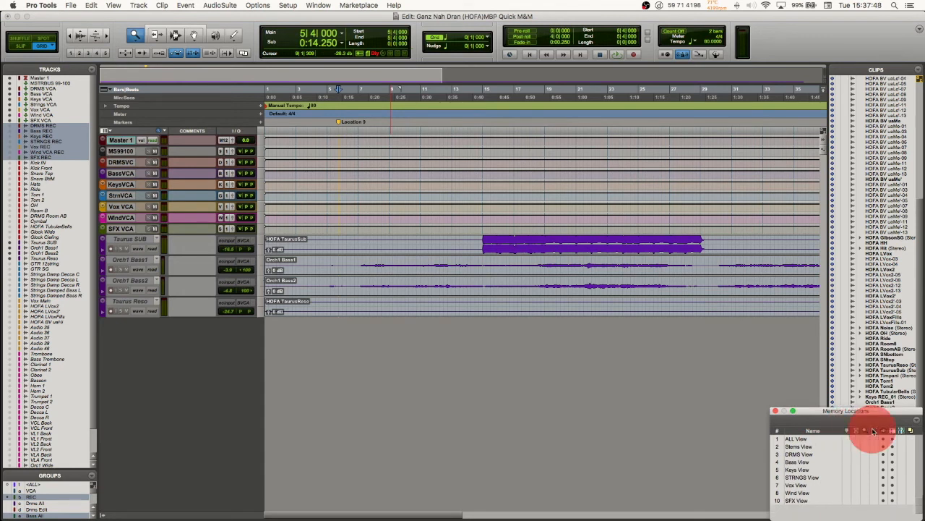
click(865, 431)
click(856, 432)
click(846, 430)
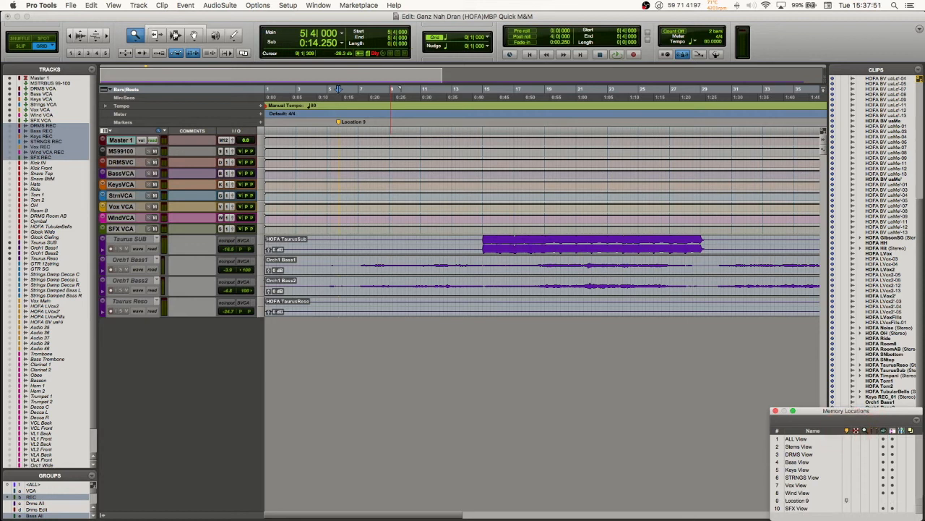
Step: Filter markers and selections out of the Memory Locations list and try to recall location 2 by its number
click(847, 431)
click(856, 431)
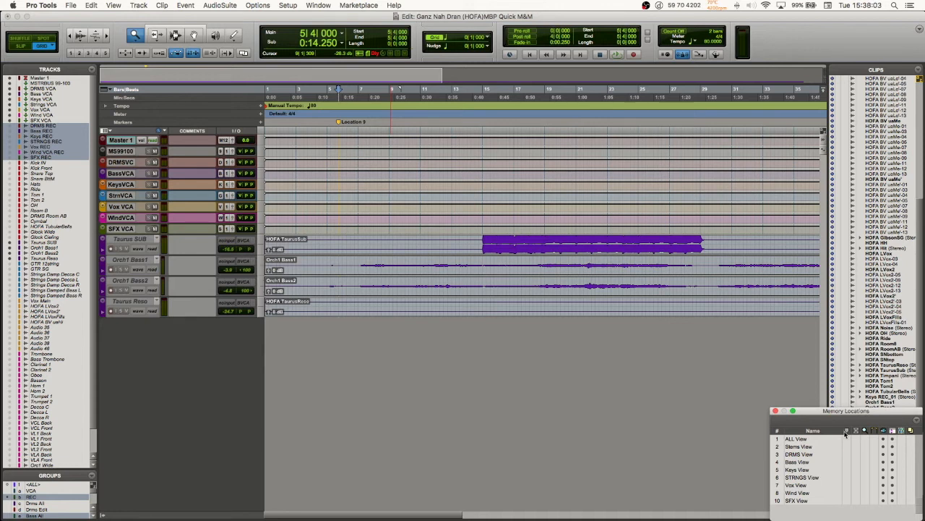
key(KP_Decimal)
key(KP_2)
key(KP_Decimal)
click(848, 431)
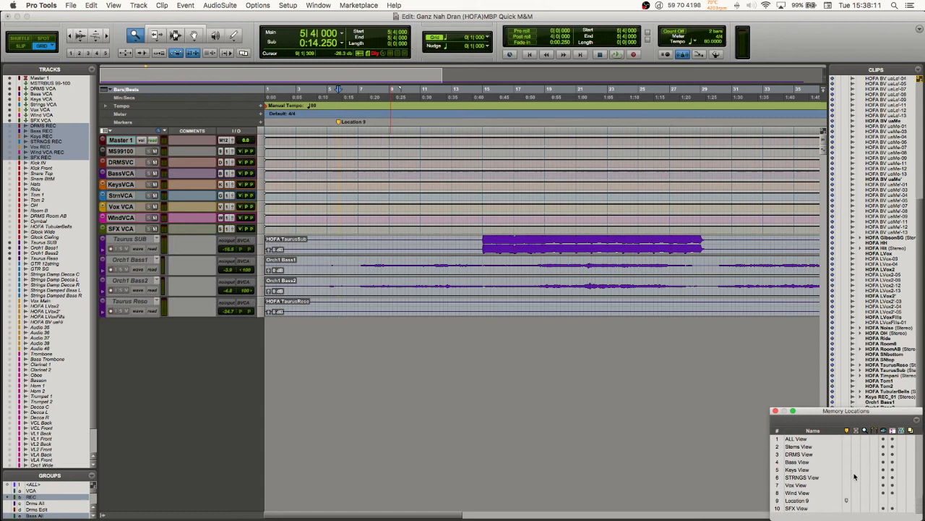
click(848, 431)
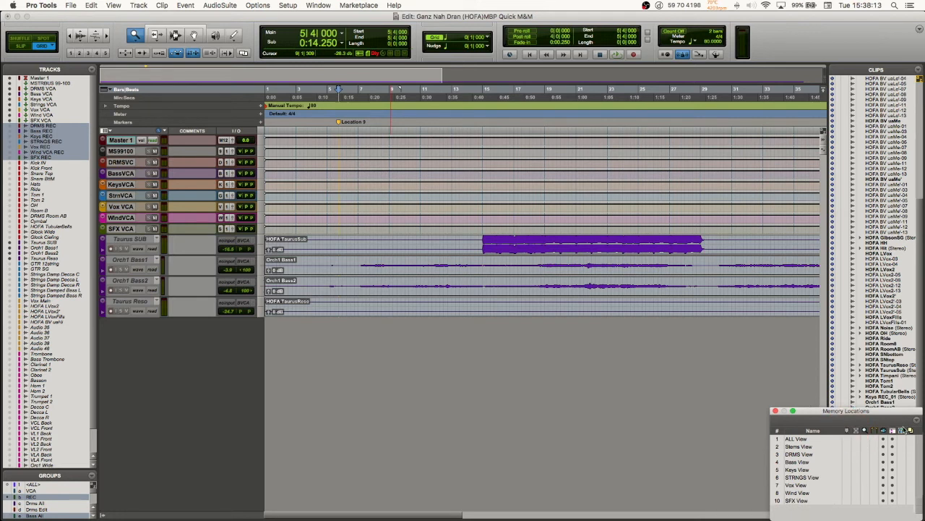
Step: Show markers in the Memory Locations list again, then open Location 9's settings and close them without changes
click(848, 431)
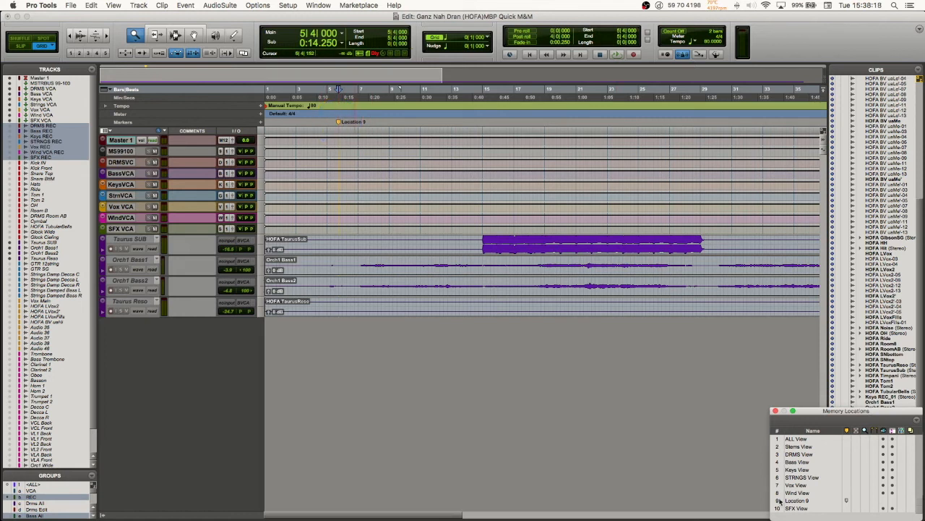
double_click(805, 503)
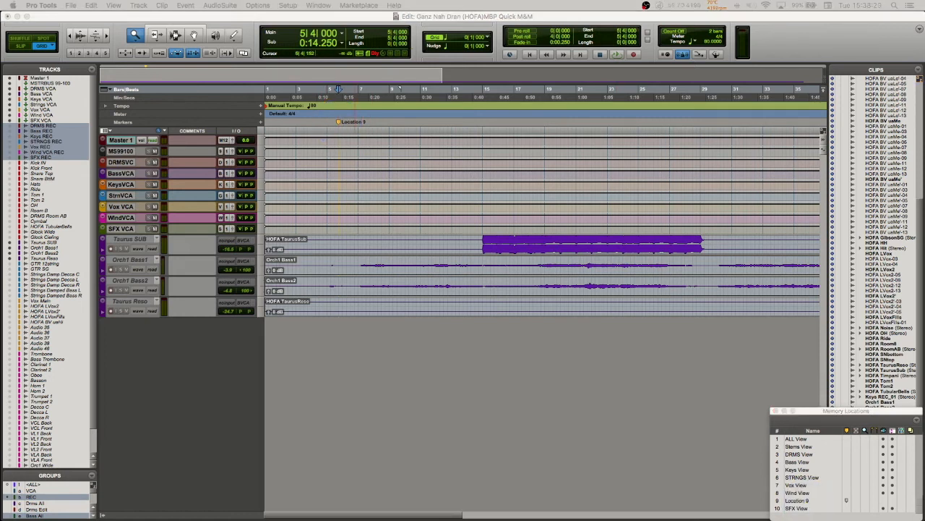
drag(500, 205, 502, 184)
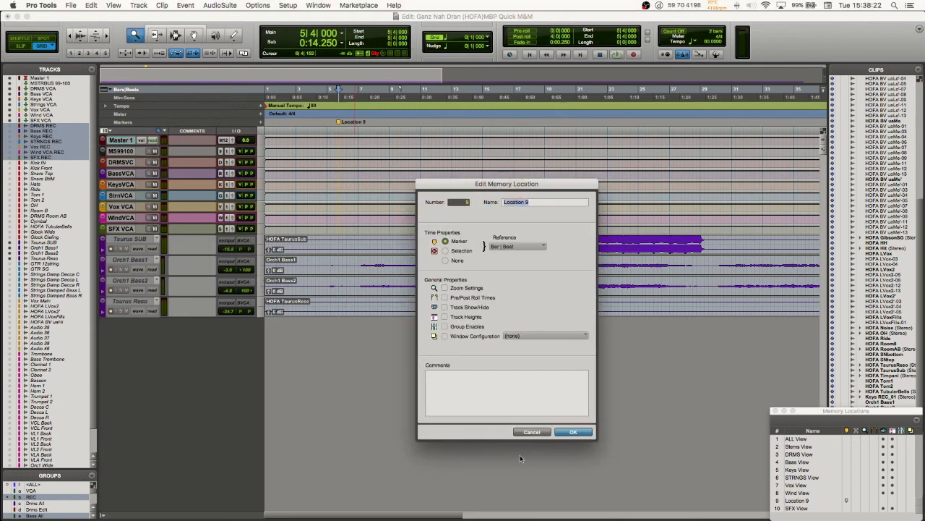
click(528, 433)
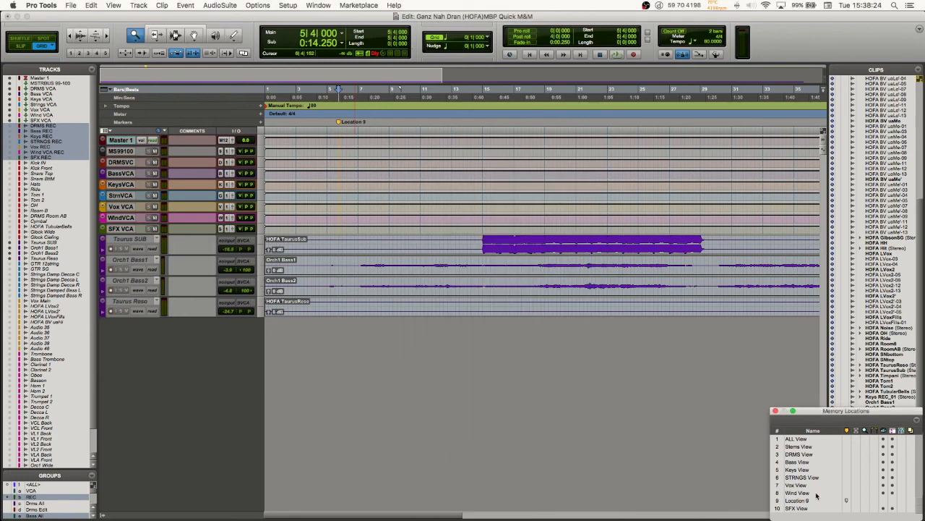
Step: Recall Location 9 and reopen its settings repeatedly without changing them, then lower the Memory Locations window slightly
double_click(778, 500)
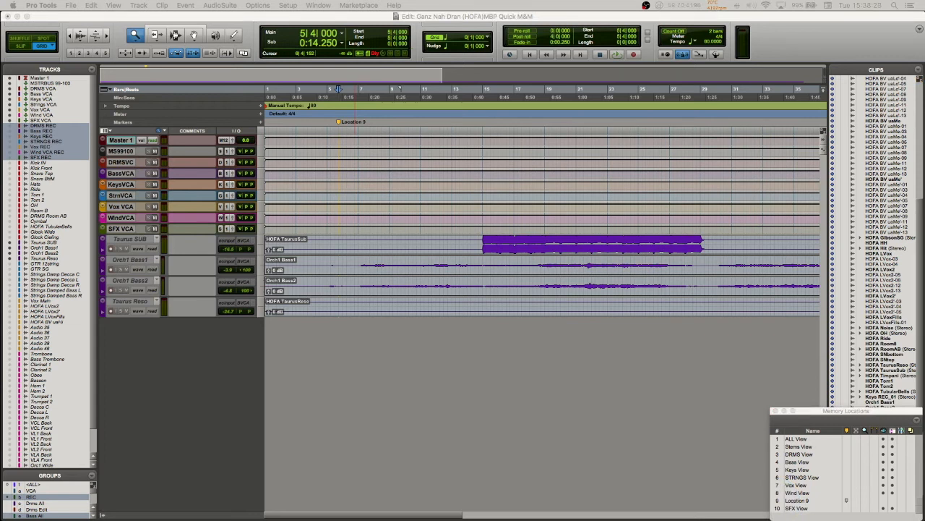
double_click(805, 500)
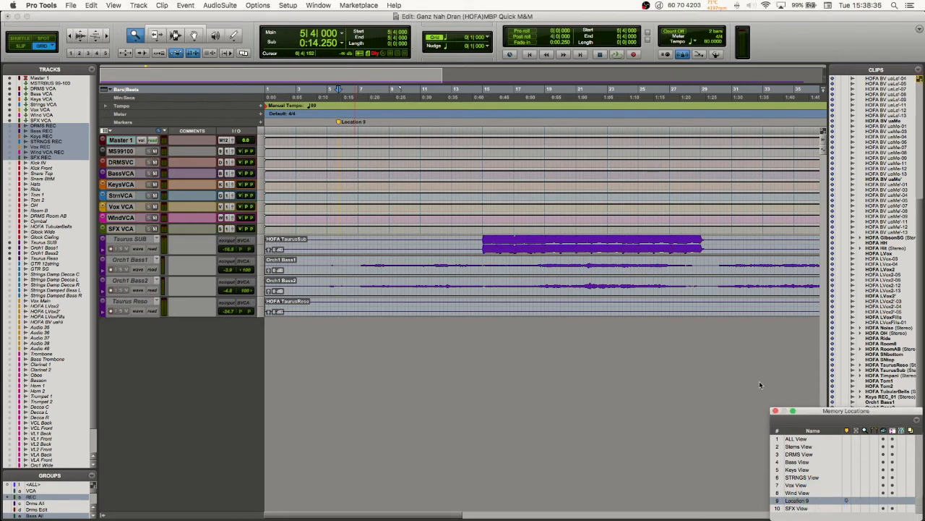
click(773, 500)
click(776, 501)
double_click(796, 500)
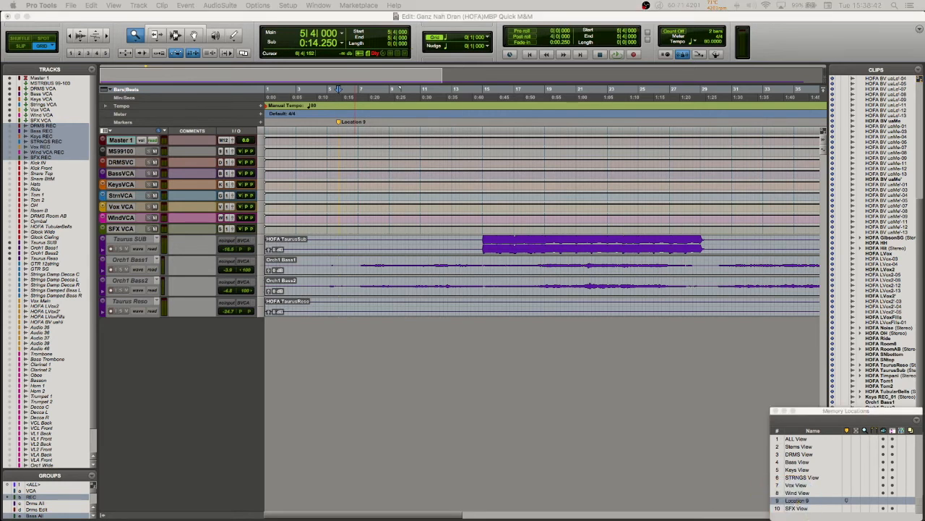
key(Return)
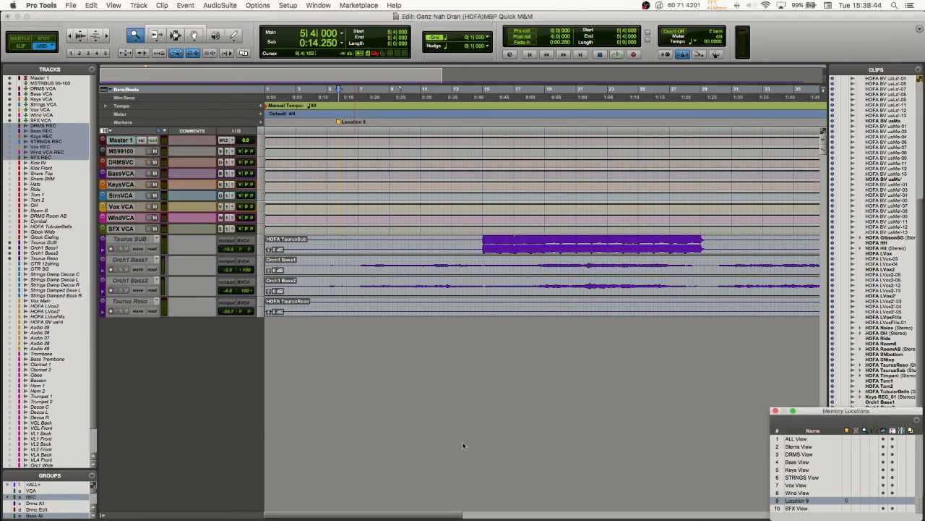
click(852, 499)
click(844, 500)
double_click(830, 499)
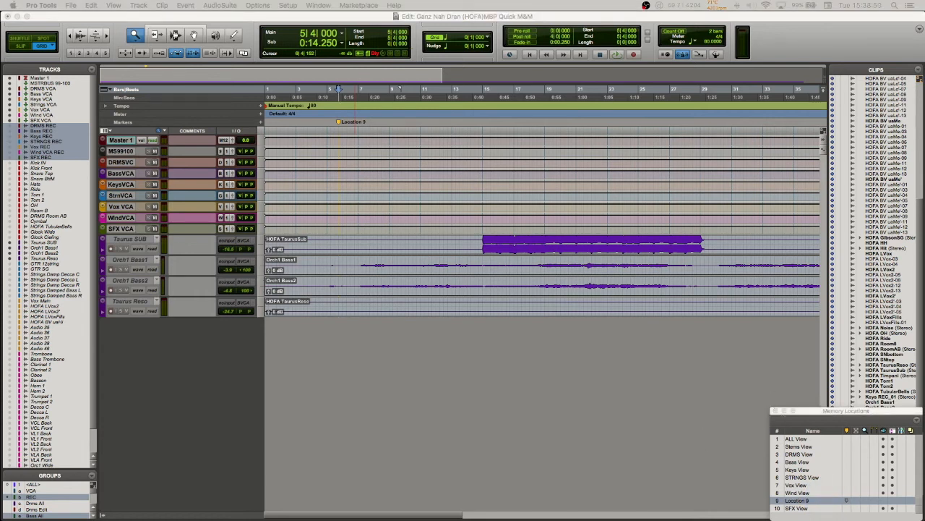
key(Return)
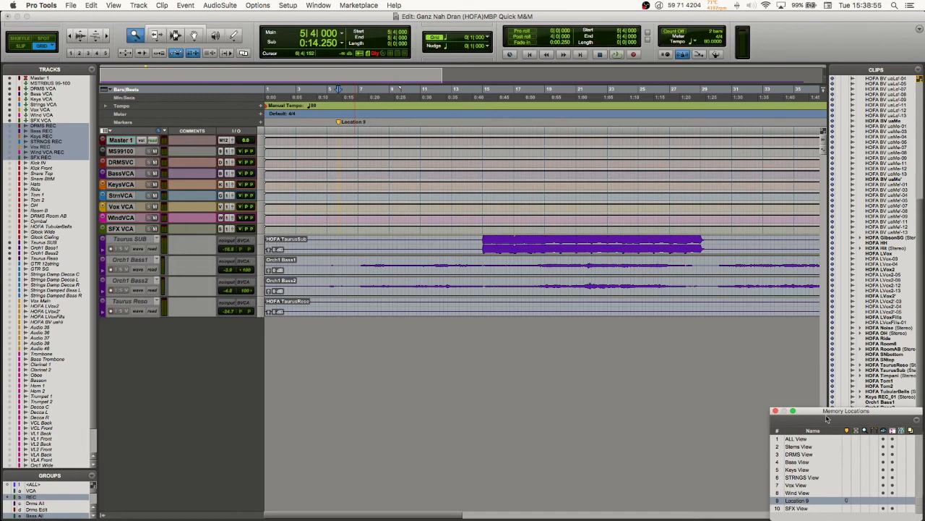
drag(825, 409, 827, 412)
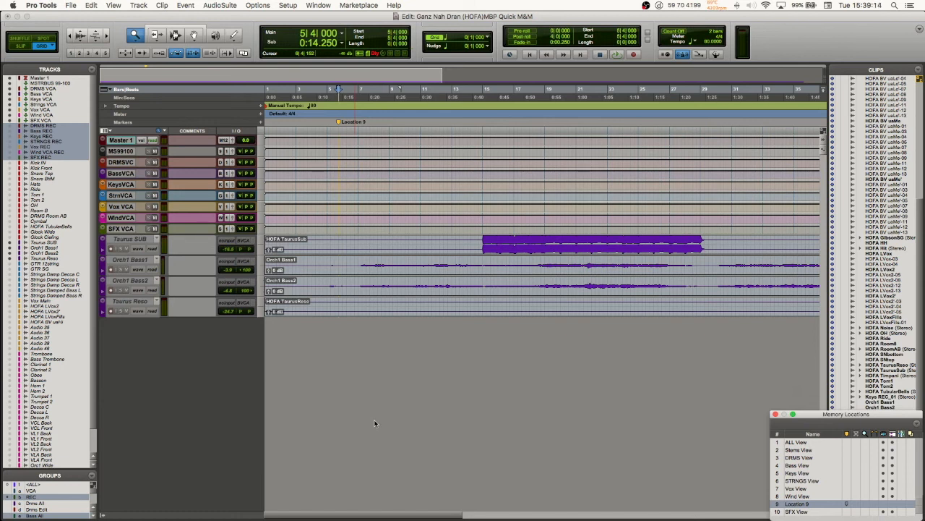
Step: Switch to the Mix window and back to the Edit window, then cycle the edit tools from Zoomer through to Grabber
key(super+equal)
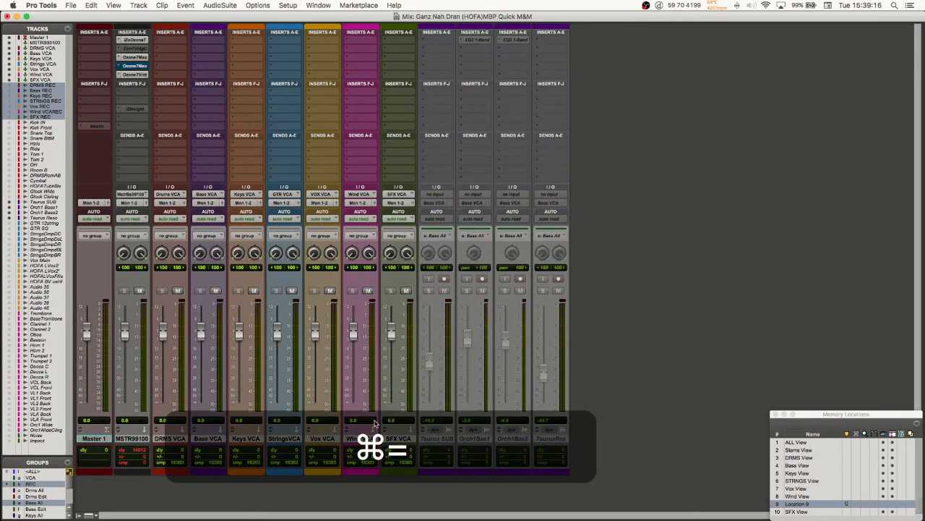
key(super+equal)
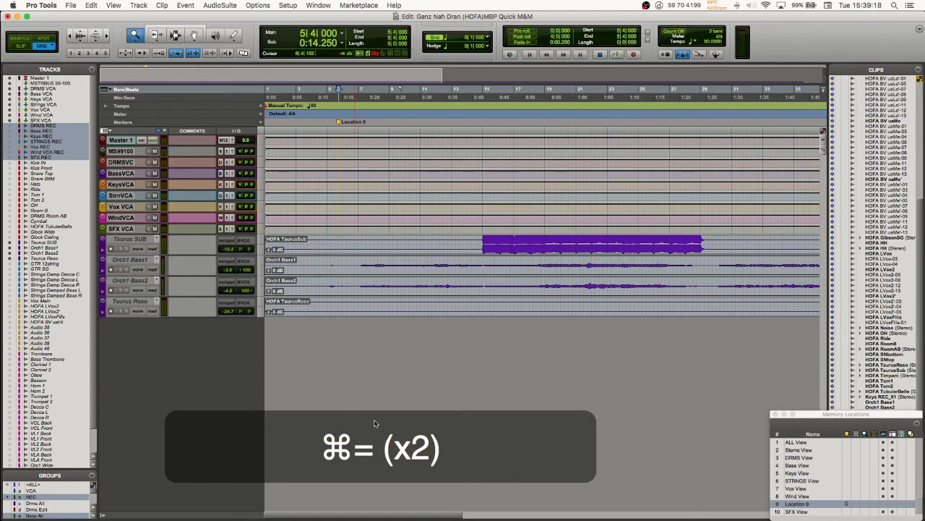
key(super+1)
key(super+2)
key(super+3)
key(super+4)
Step: Cycle the edit modes through Shuffle, Slip and Spot, ending on Grid
key(alt+1)
key(alt+2)
key(alt+3)
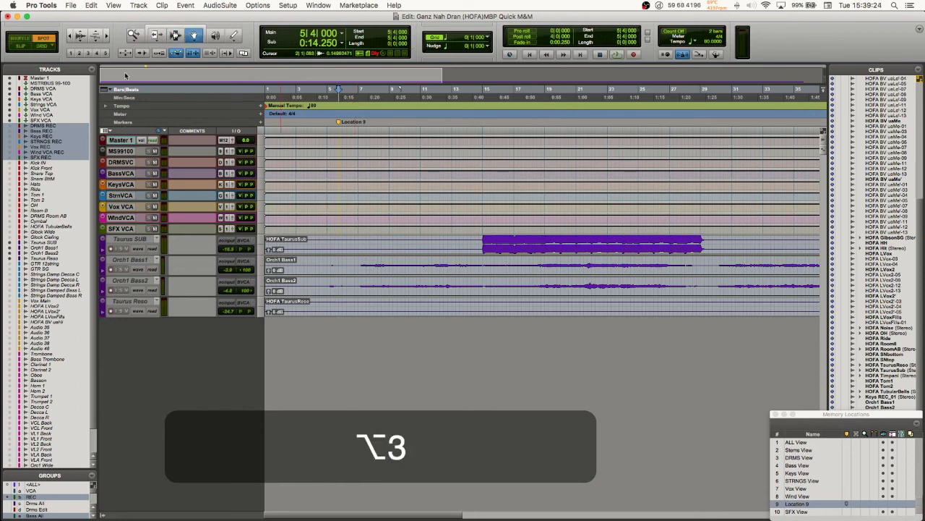
key(alt+4)
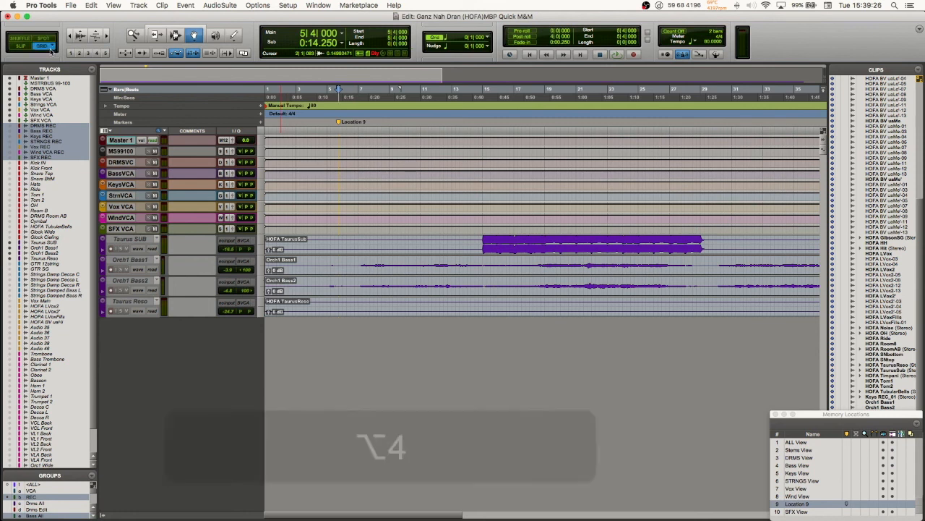
Step: Open the Bounce dialog, move it aside and cancel it without bouncing
key(alt+super+b)
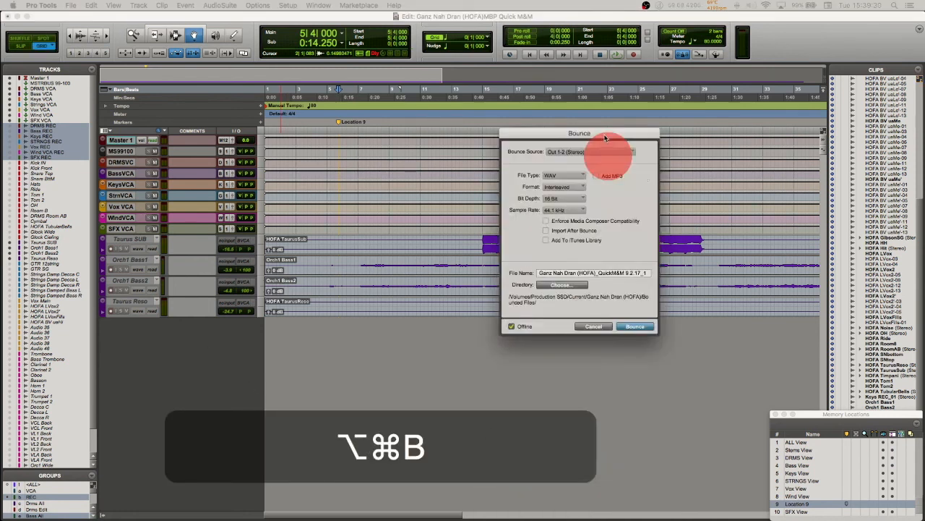
drag(606, 138, 442, 87)
click(430, 278)
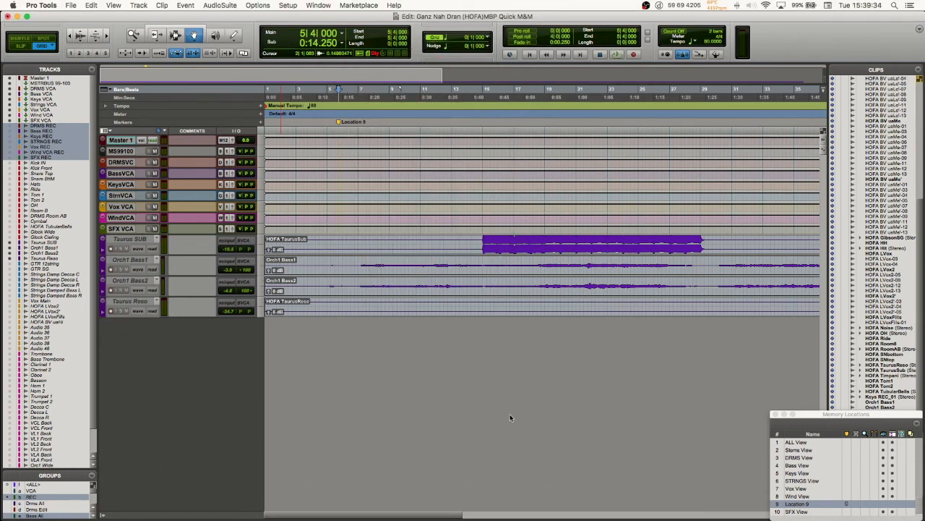
Step: Recall the ALL View memory location and review the Display preferences, closing them without changes
click(804, 448)
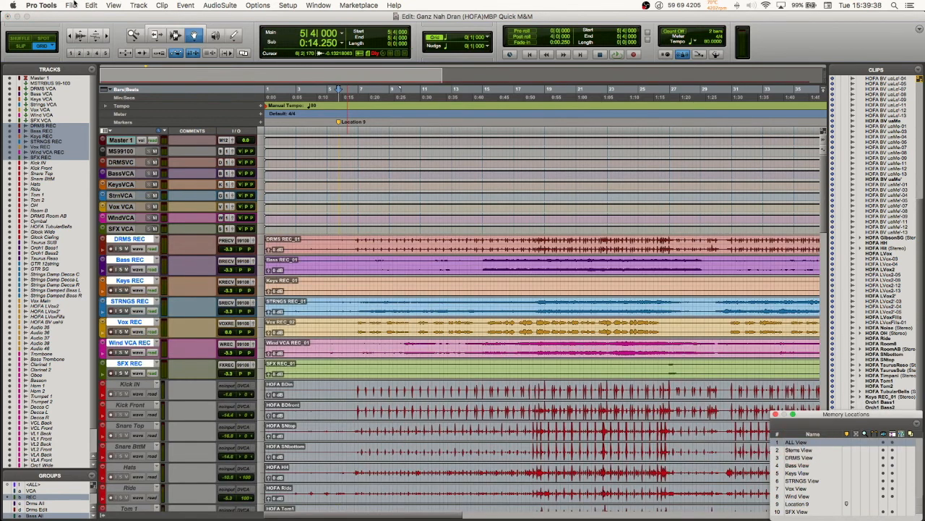
click(41, 5)
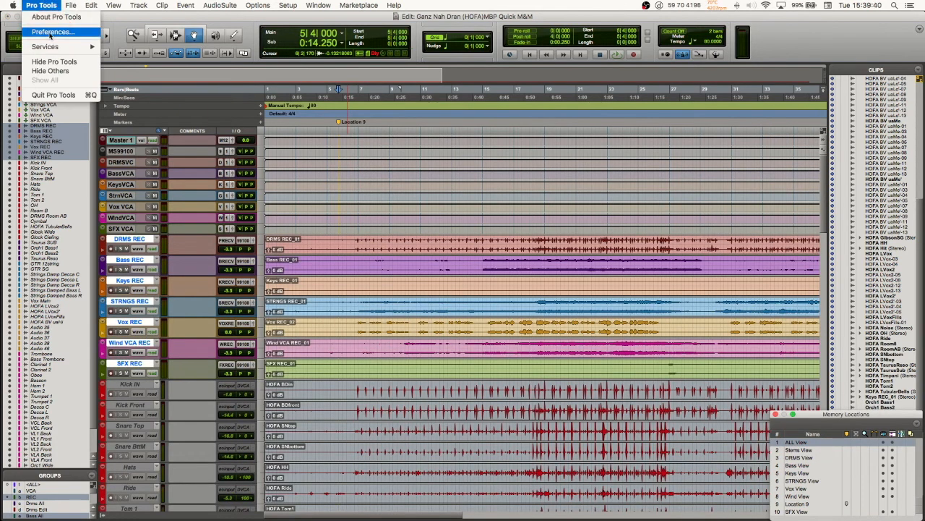
click(52, 32)
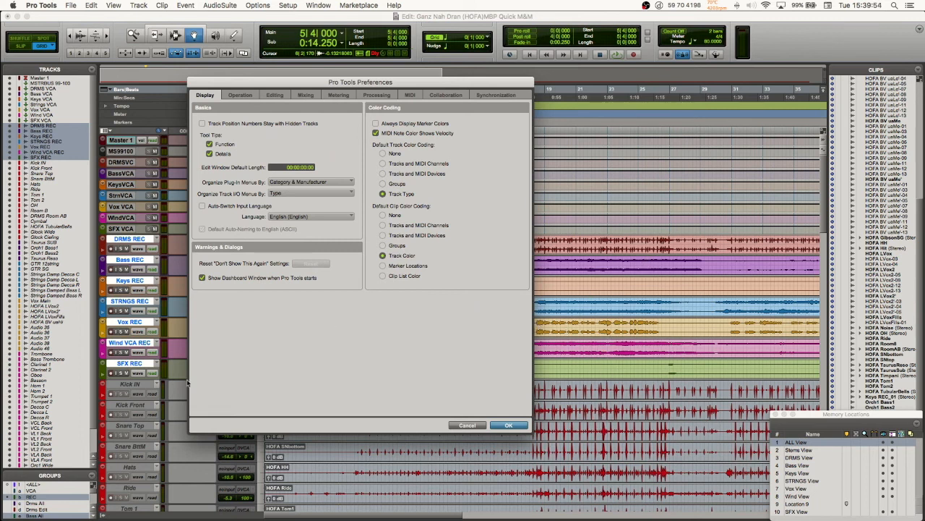
click(508, 425)
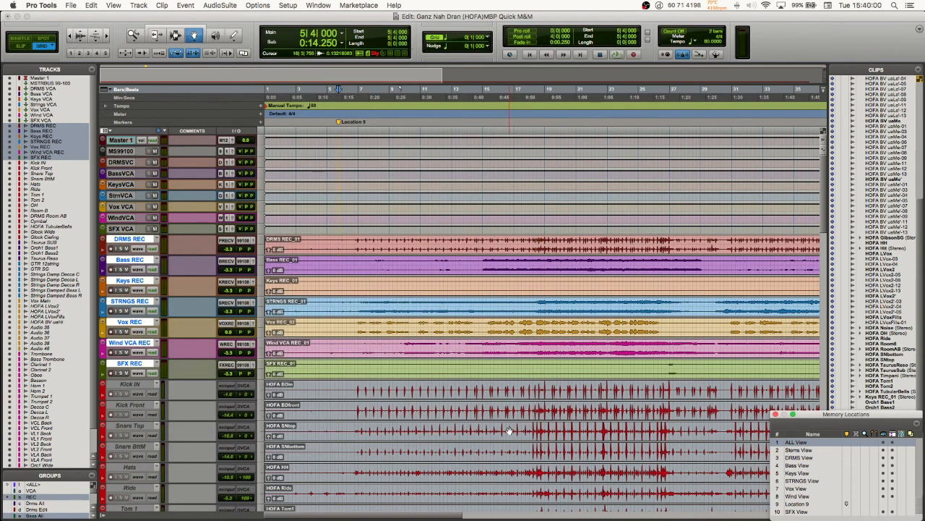
Step: Switch to the Mix window and toggle the REC and VCA groups on and off repeatedly
scroll(447, 369, down, 3)
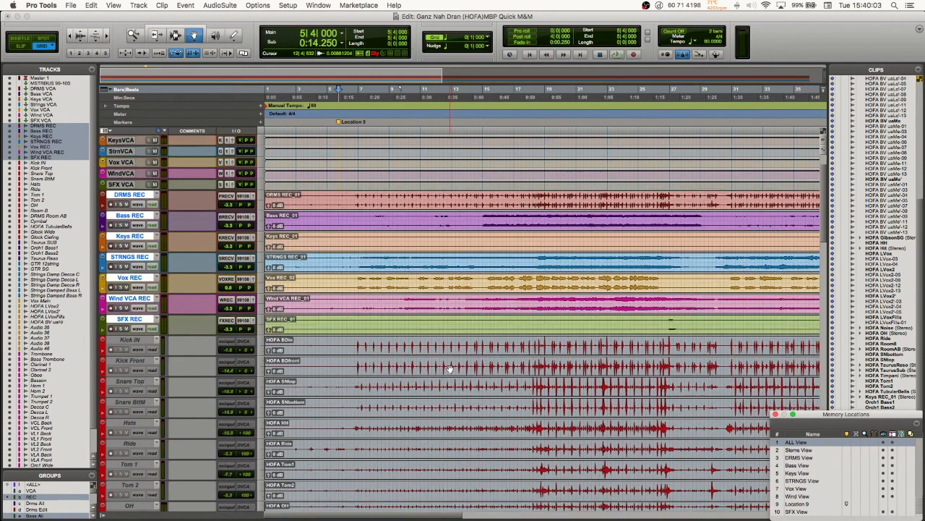
key(super+equal)
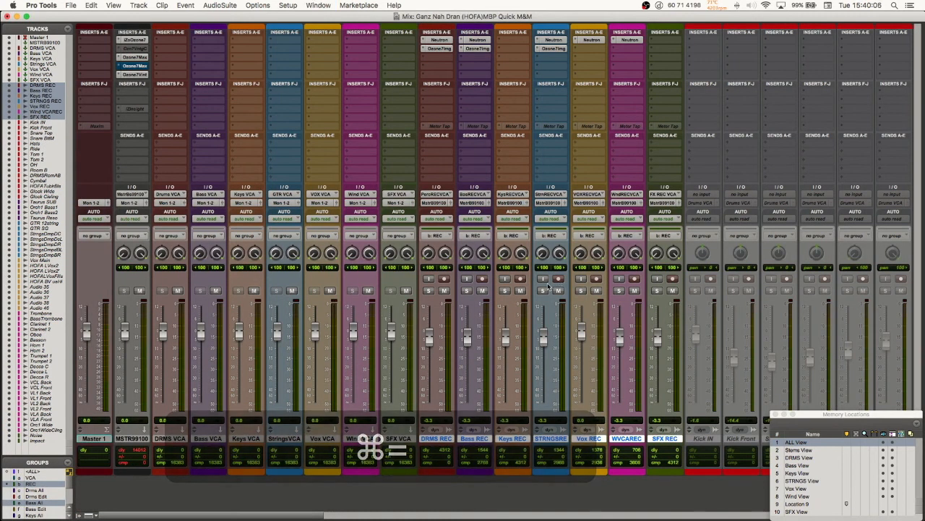
key(b)
key(b)
key(b)
key(b)
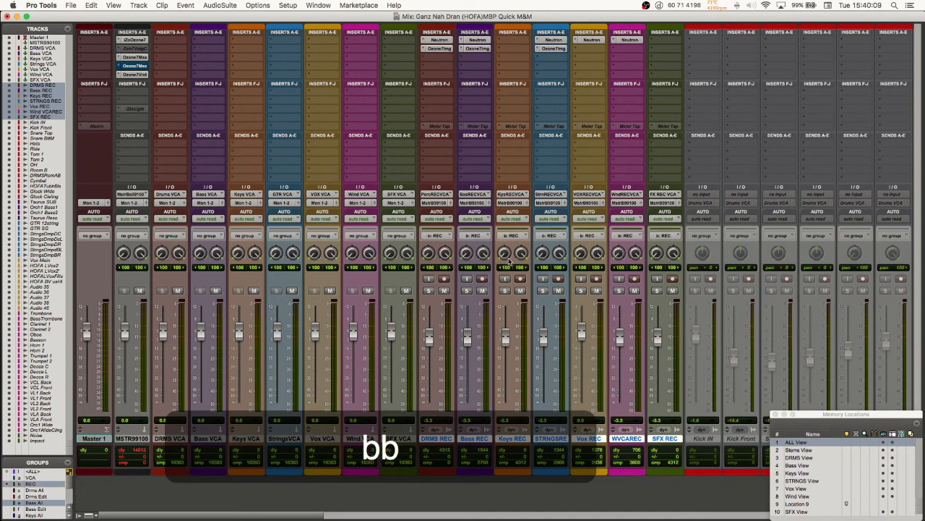
key(b)
key(b)
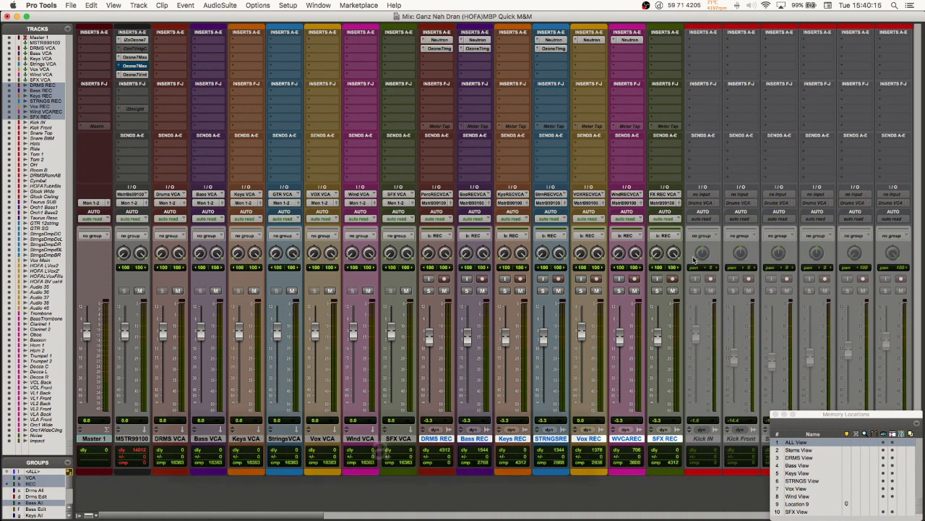
key(a)
key(a)
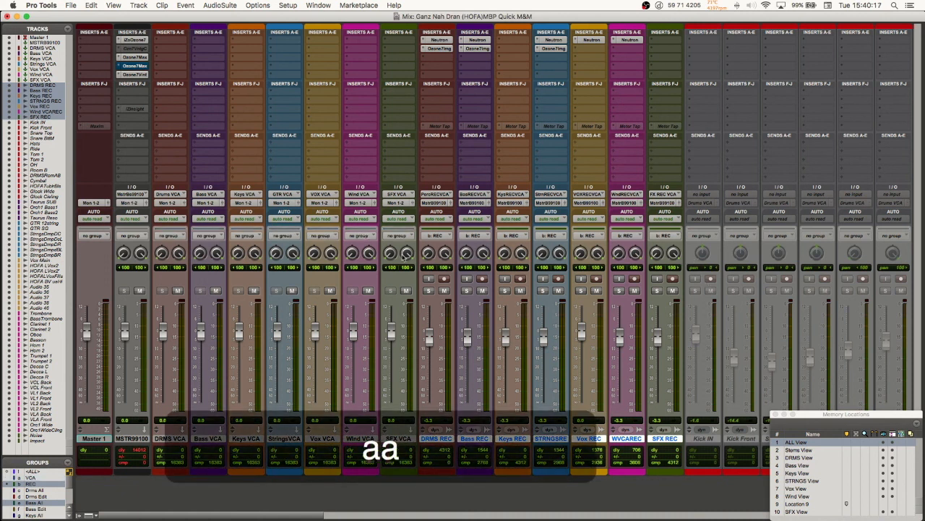
key(b)
key(b)
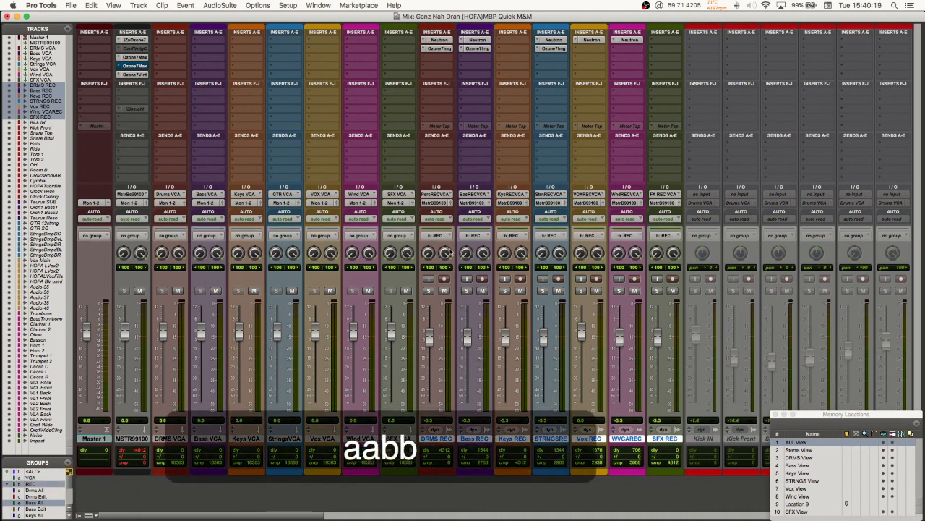
key(b)
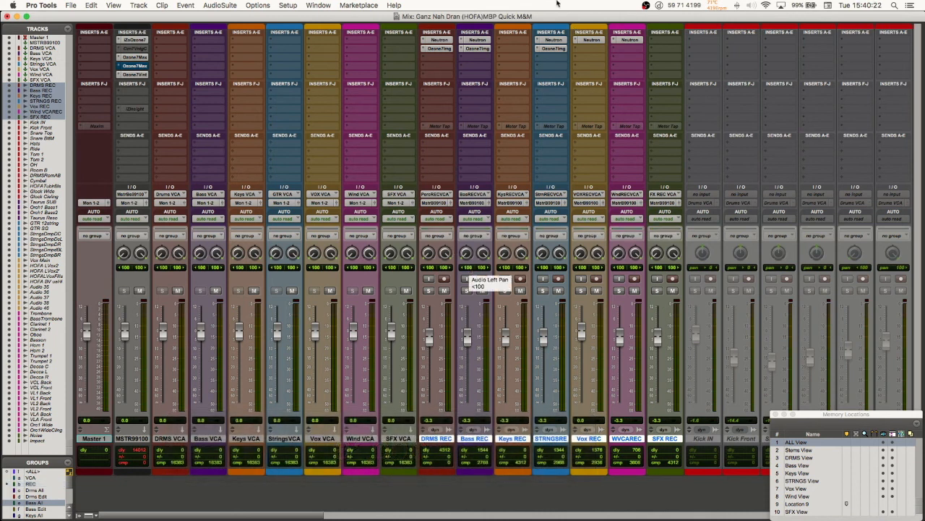
Step: Review the tracks' root media folders in the Disk Allocation settings and cancel without changes
click(288, 6)
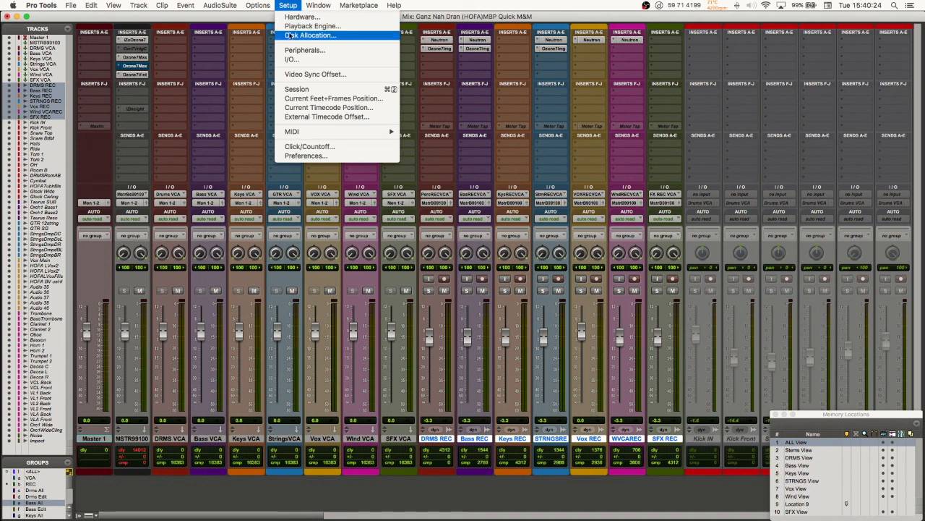
click(290, 36)
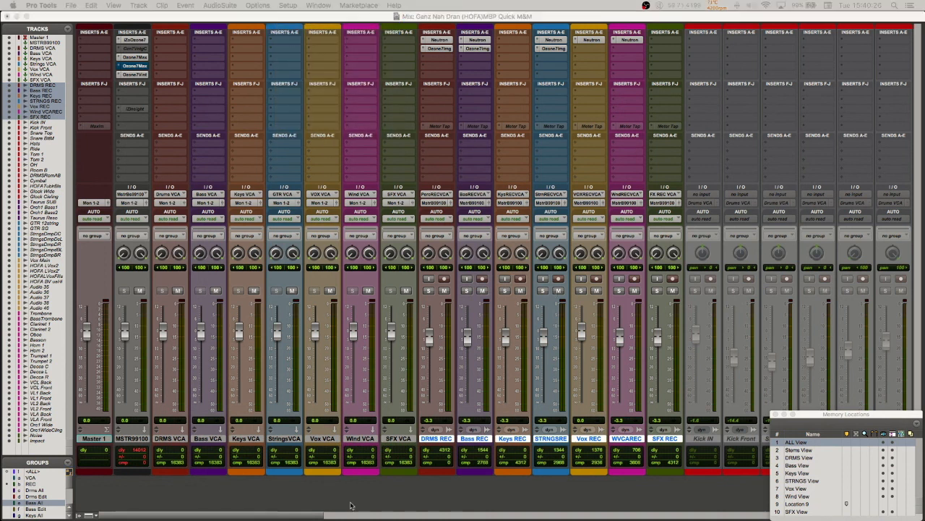
drag(547, 32, 405, 112)
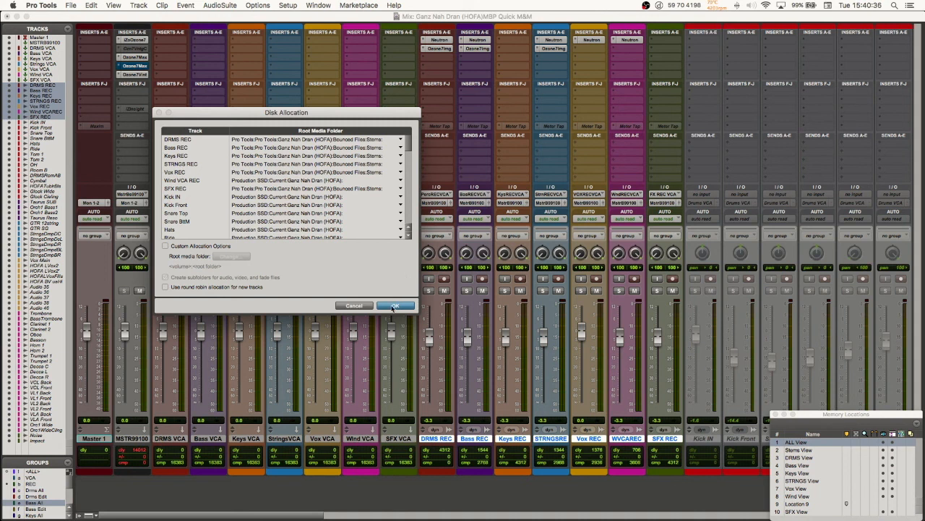
click(367, 306)
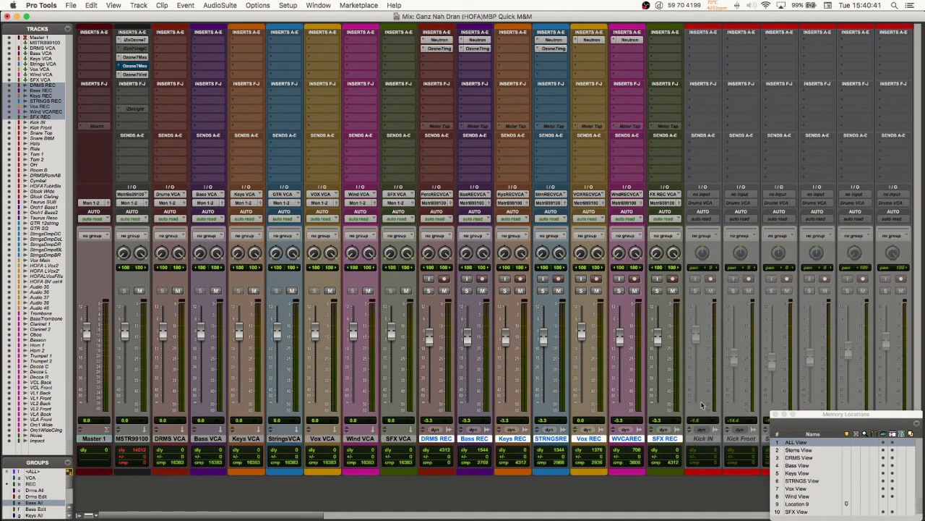
Step: Recall the Stems View, DRMS View and ALL View memory locations in the Mix window and look along all channel strips
click(800, 451)
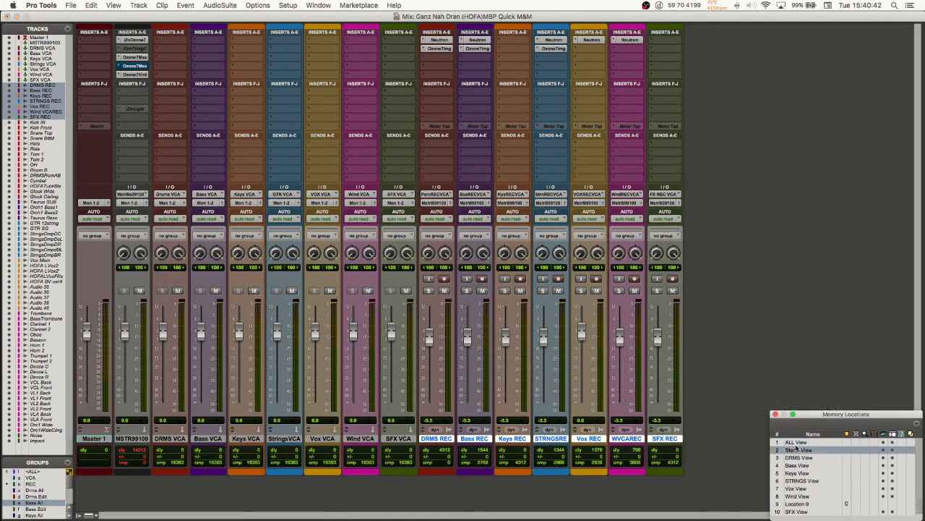
click(797, 459)
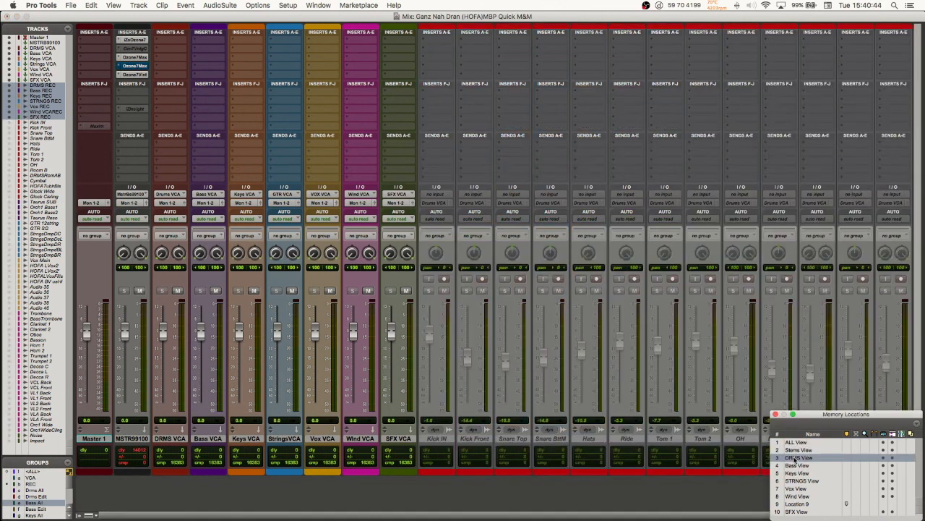
click(796, 442)
scroll(585, 412, right, 20)
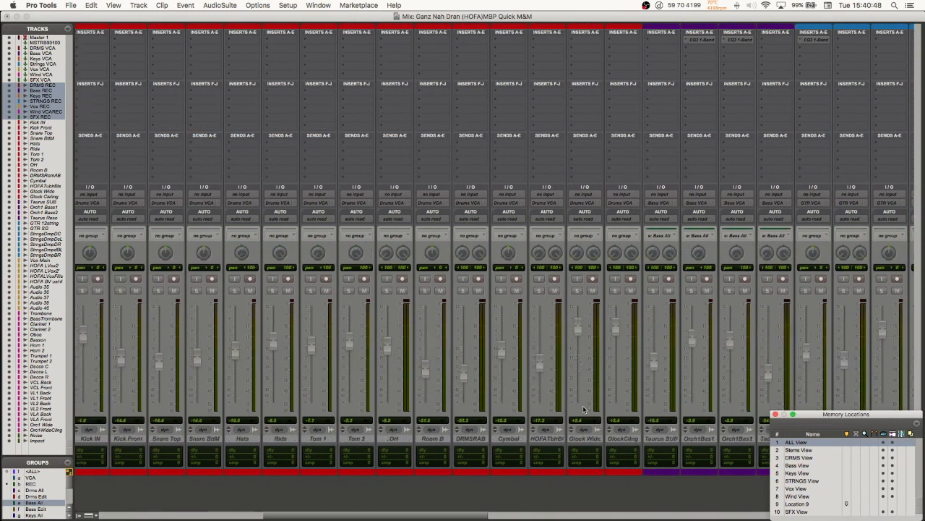
scroll(582, 411, right, 20)
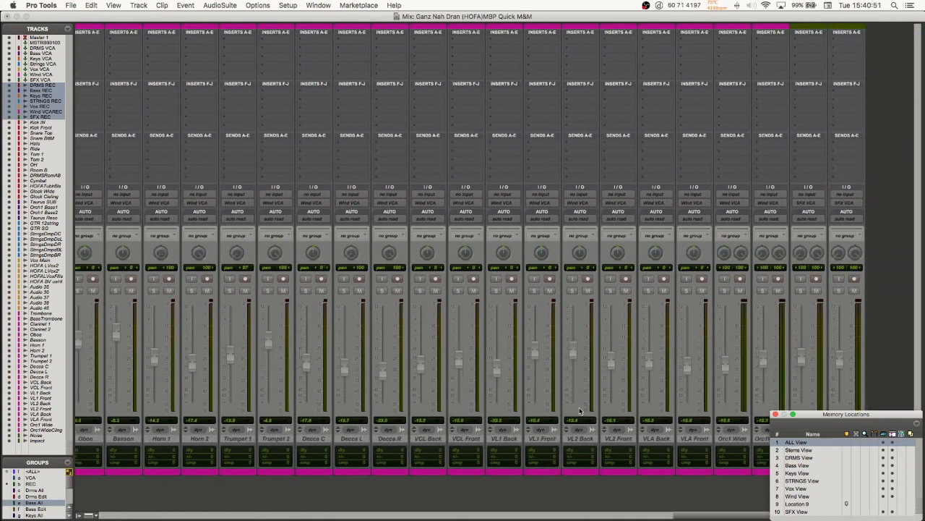
scroll(576, 410, left, 15)
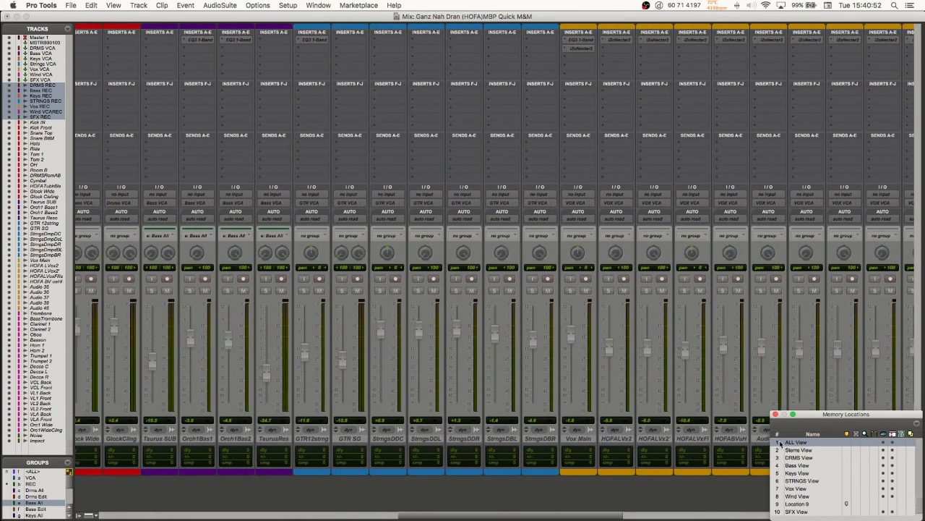
Step: Recall the Stems View memory location, followed by the Vox View, in the Mix window
click(799, 450)
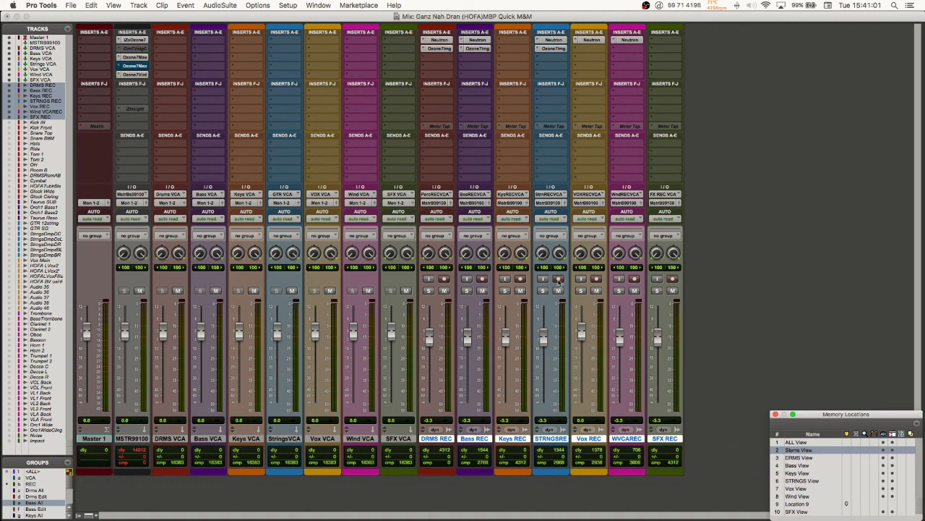
click(795, 488)
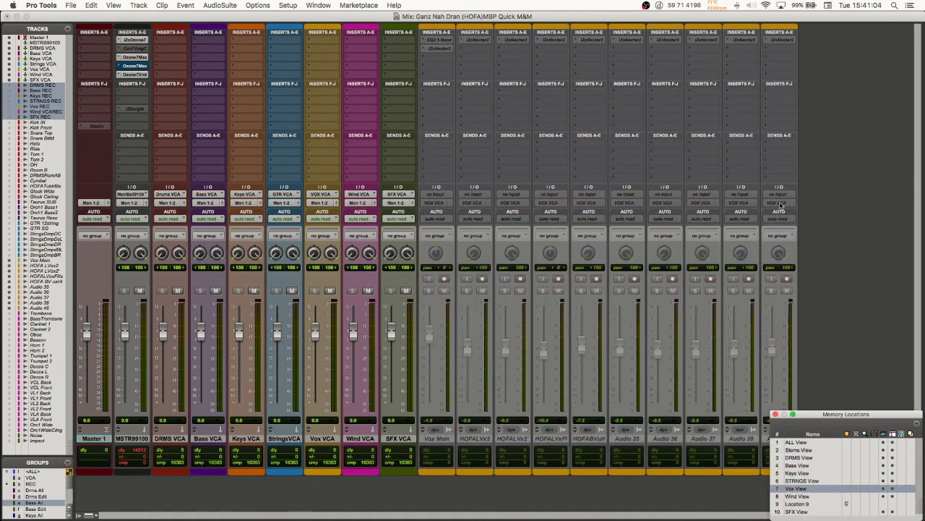